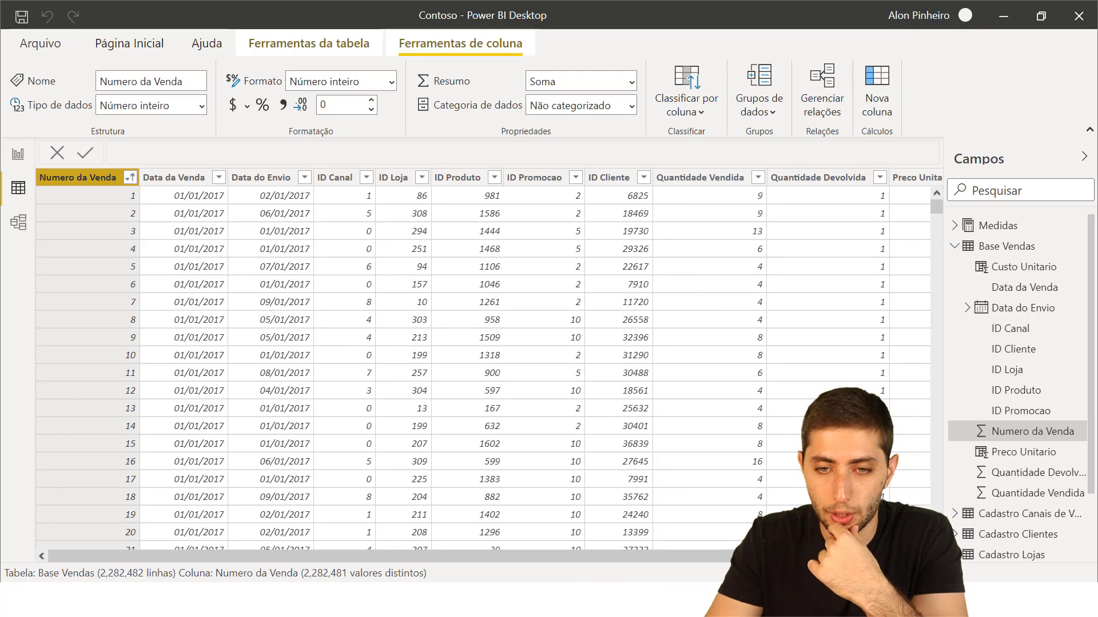
# - Switch to File Explorer and check the file size of Contoso.pbix in the 09-05 folder
pyautogui.hotkey('alt', 'Tab')
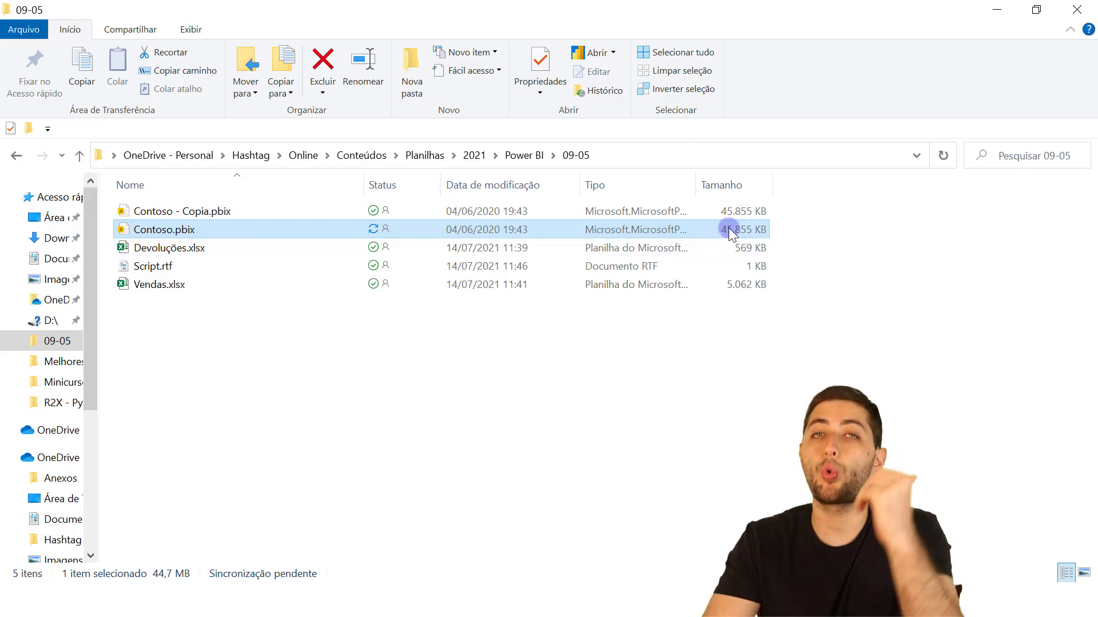
pyautogui.click(667, 321)
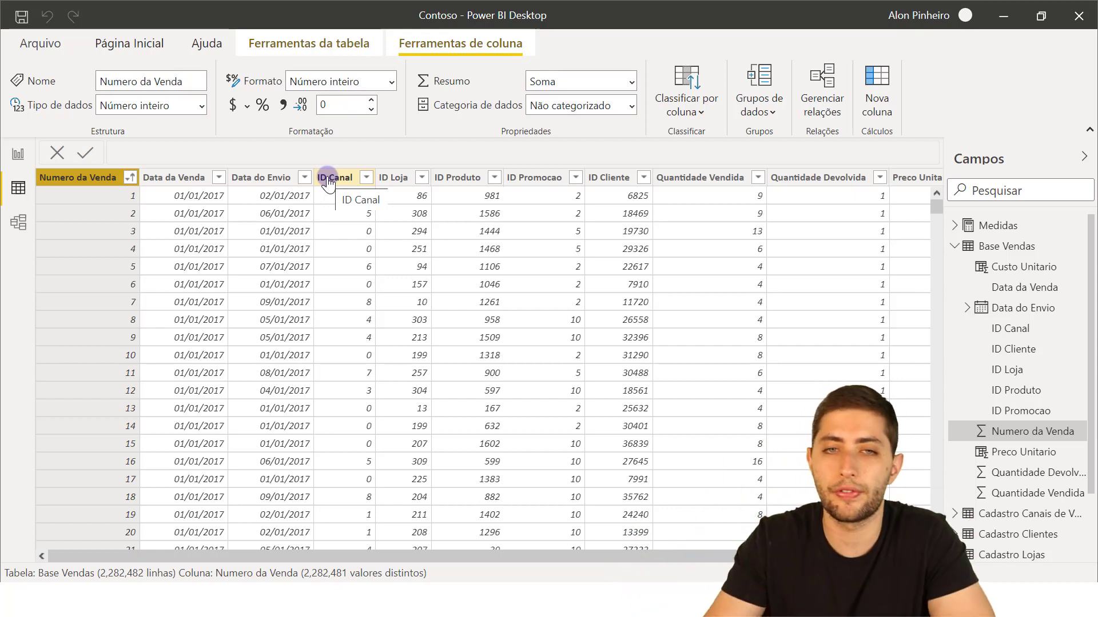
# - Return to Power BI Desktop and review the Base Vendas columns ID Loja, ID Produto, ID Promocao, Quantidade Vendida and Data da Venda
pyautogui.click(397, 172)
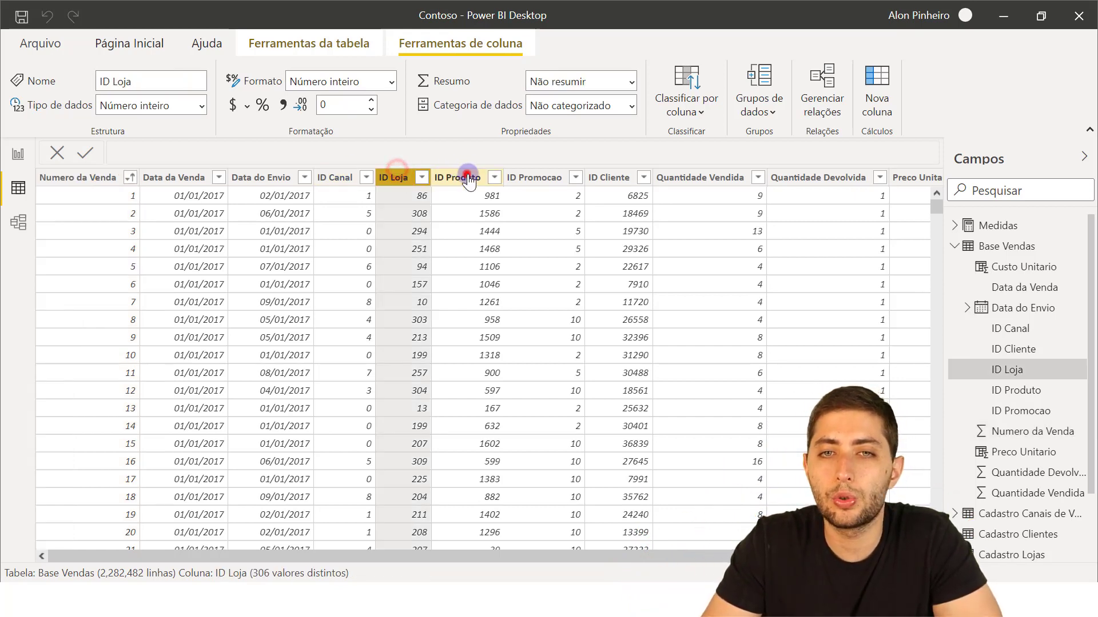
pyautogui.click(458, 172)
pyautogui.click(538, 178)
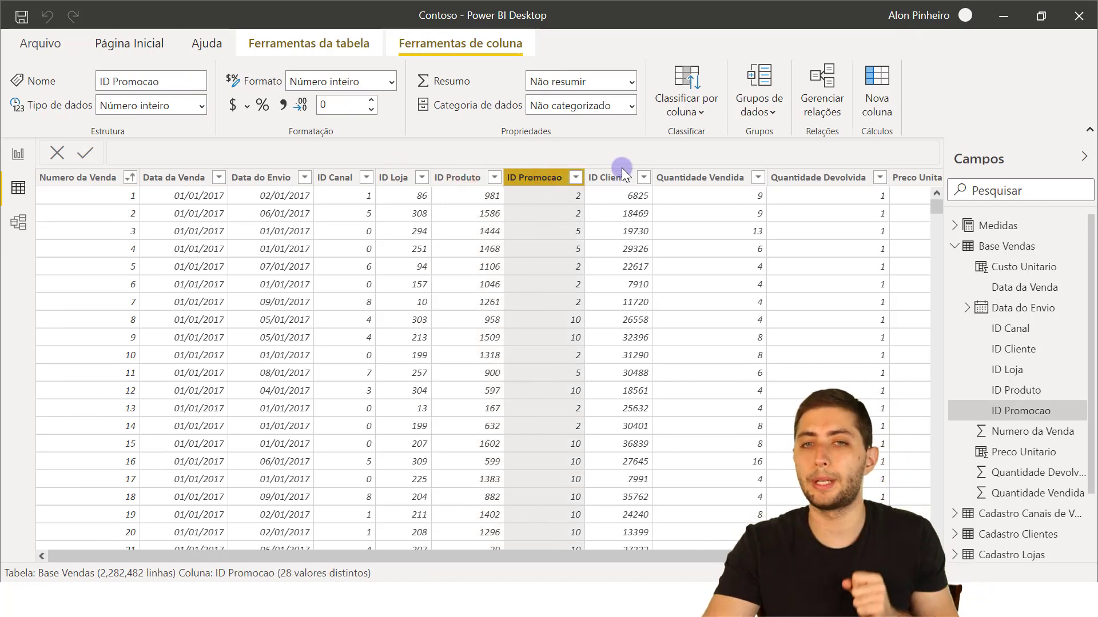
pyautogui.click(692, 179)
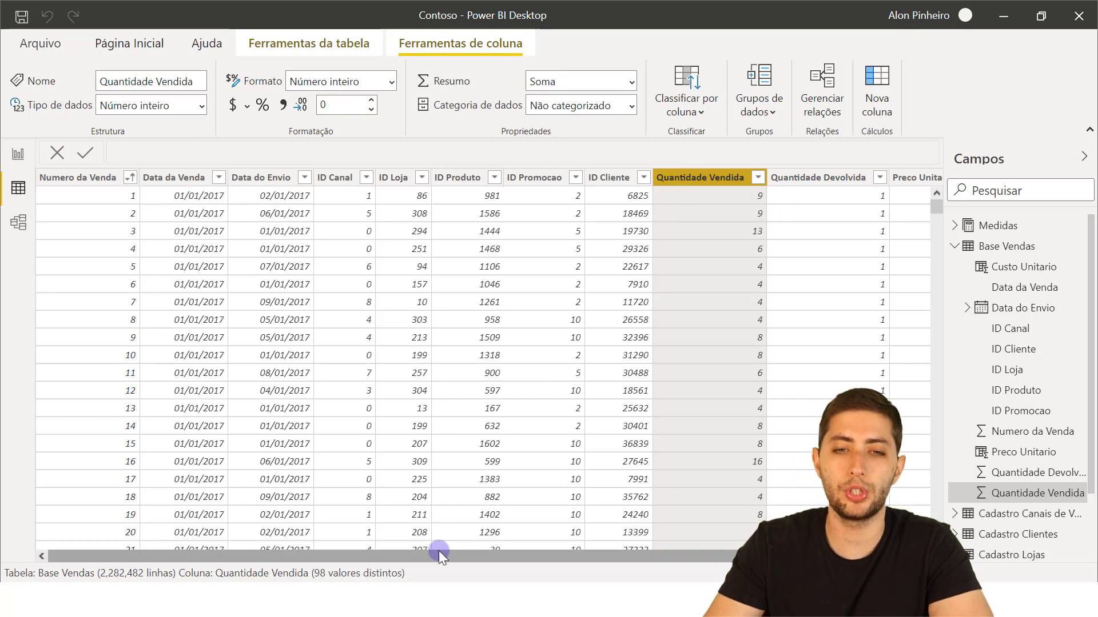
pyautogui.moveTo(439, 551); pyautogui.dragTo(452, 552)
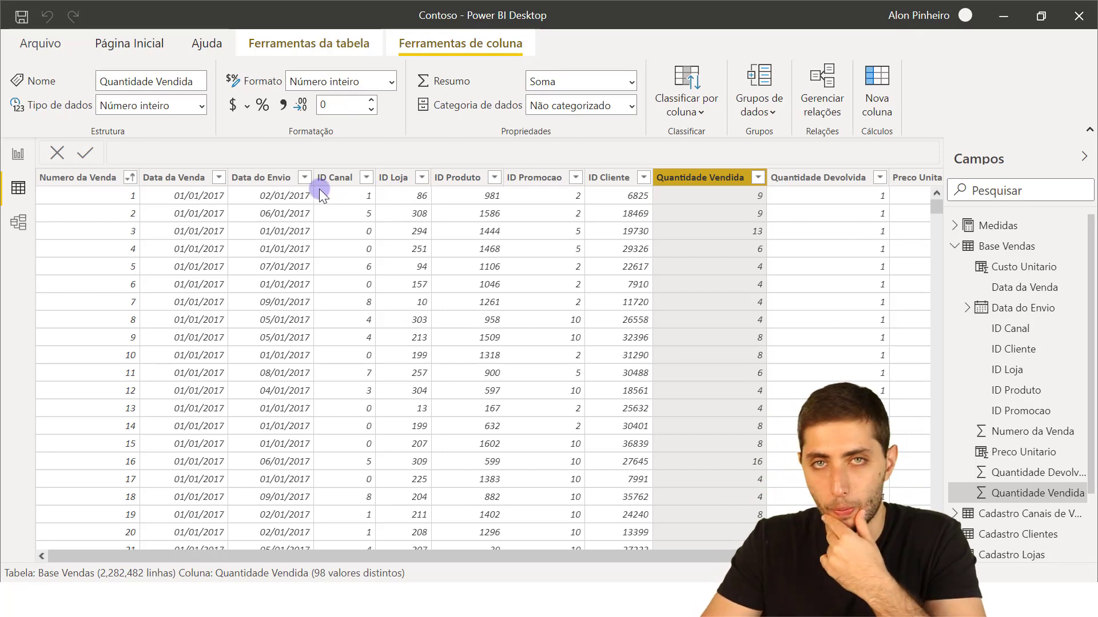
pyautogui.click(183, 181)
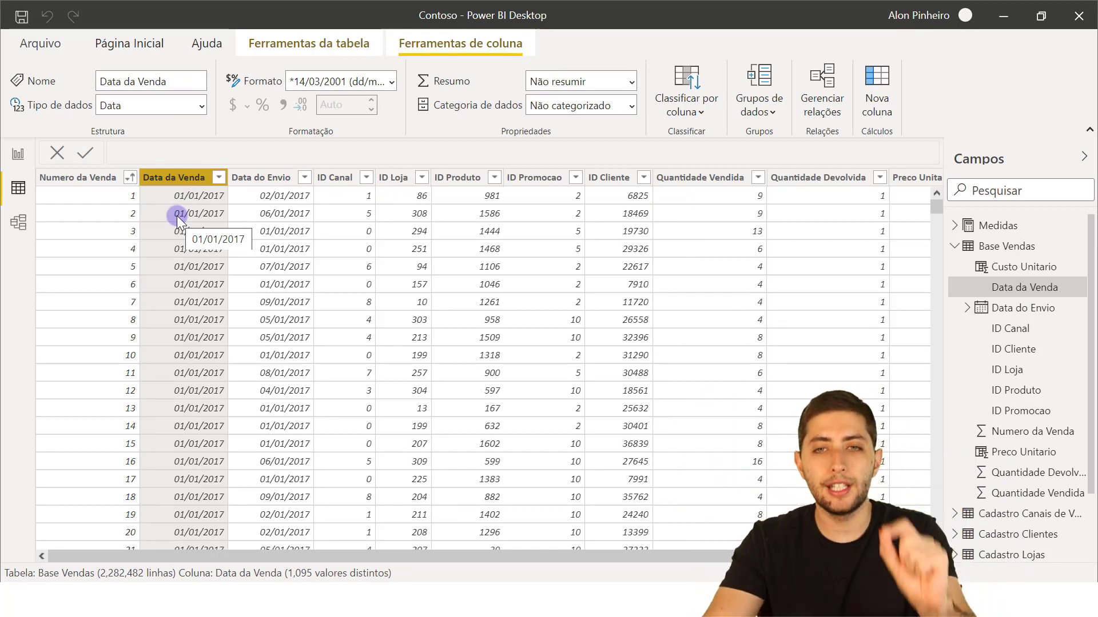
pyautogui.moveTo(451, 559); pyautogui.dragTo(388, 554)
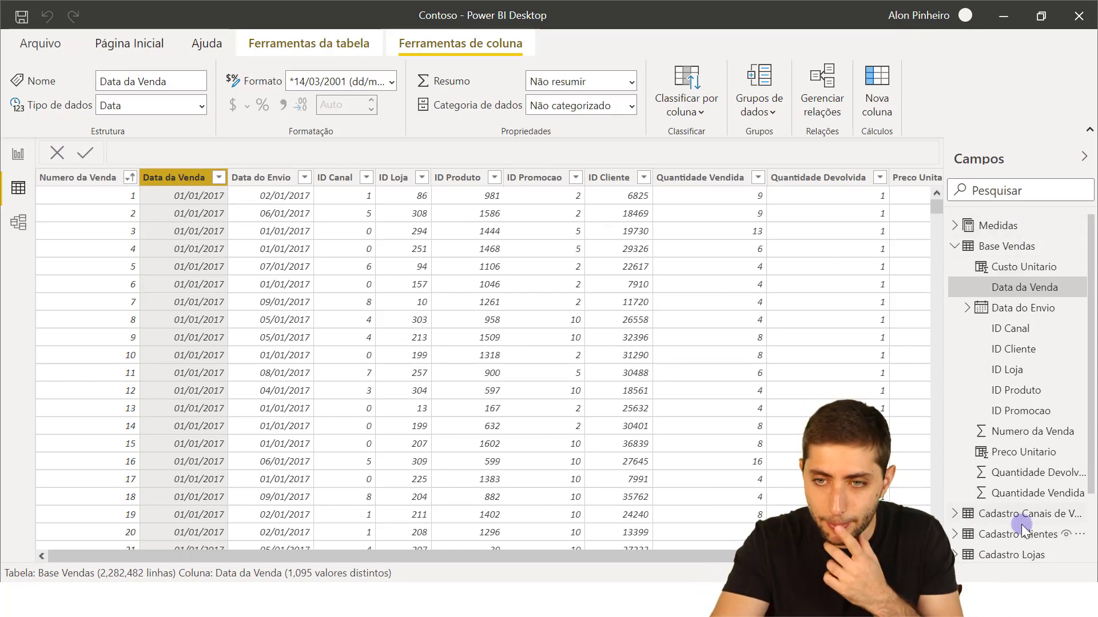
# - Show the Cadastro Clientes table and examine the values and distinct count of its Genero column
pyautogui.scroll(-2, 1022, 522)
pyautogui.click(1023, 450)
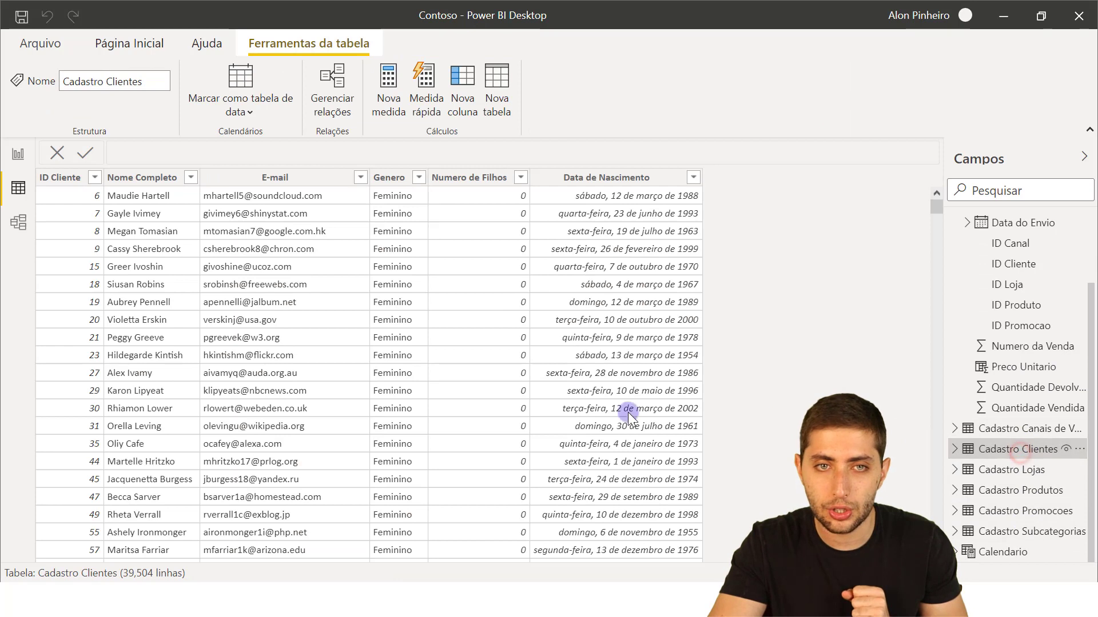
pyautogui.click(394, 180)
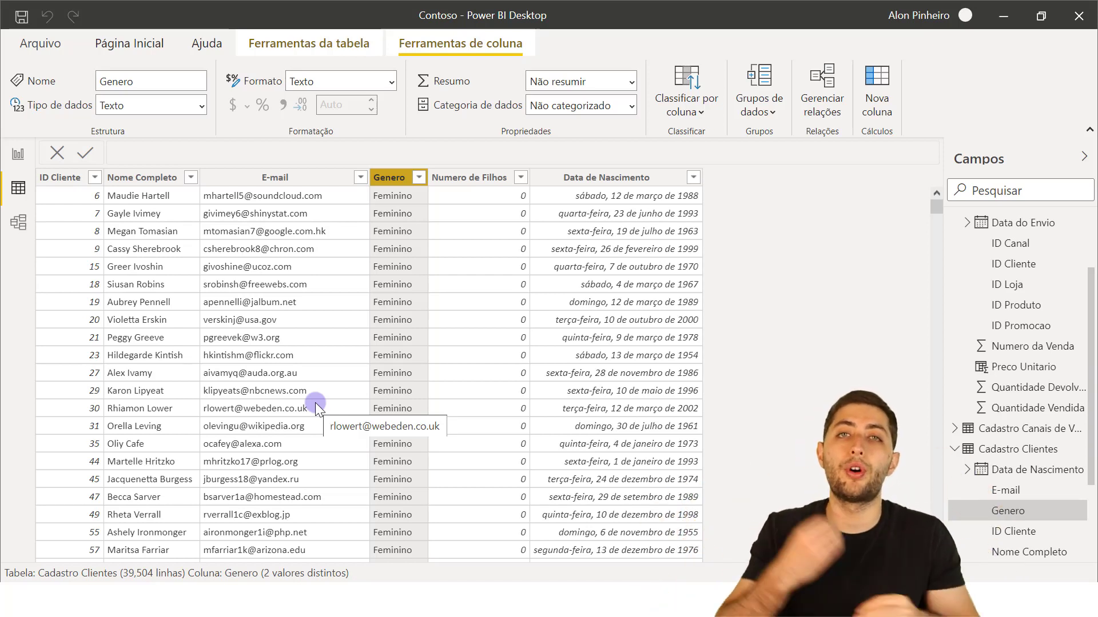
pyautogui.click(398, 180)
pyautogui.click(405, 212)
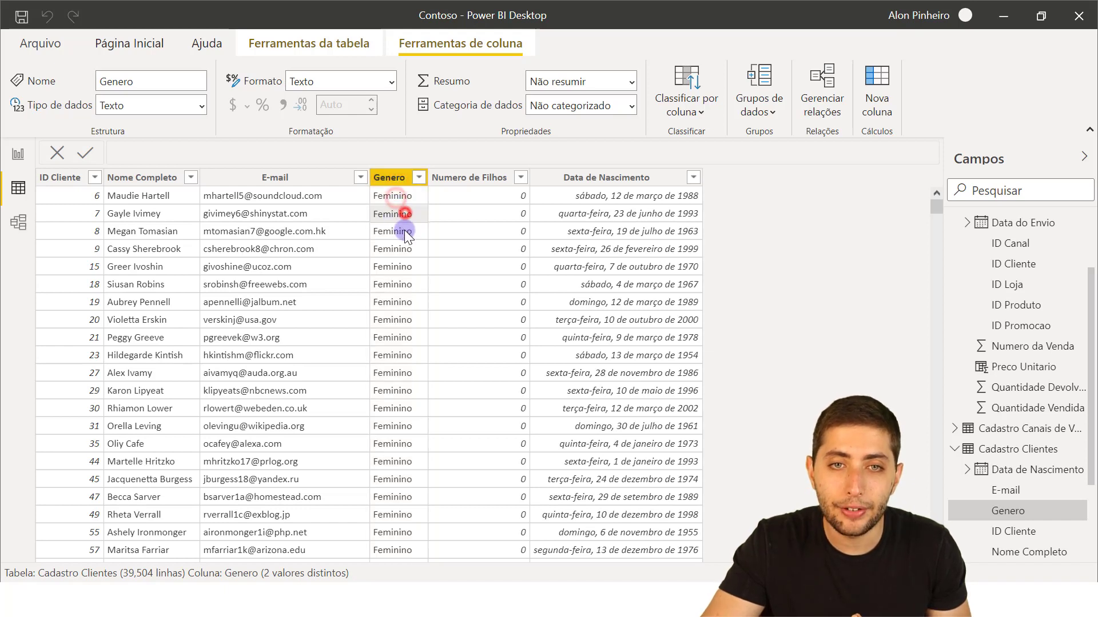
pyautogui.click(405, 231)
pyautogui.click(406, 276)
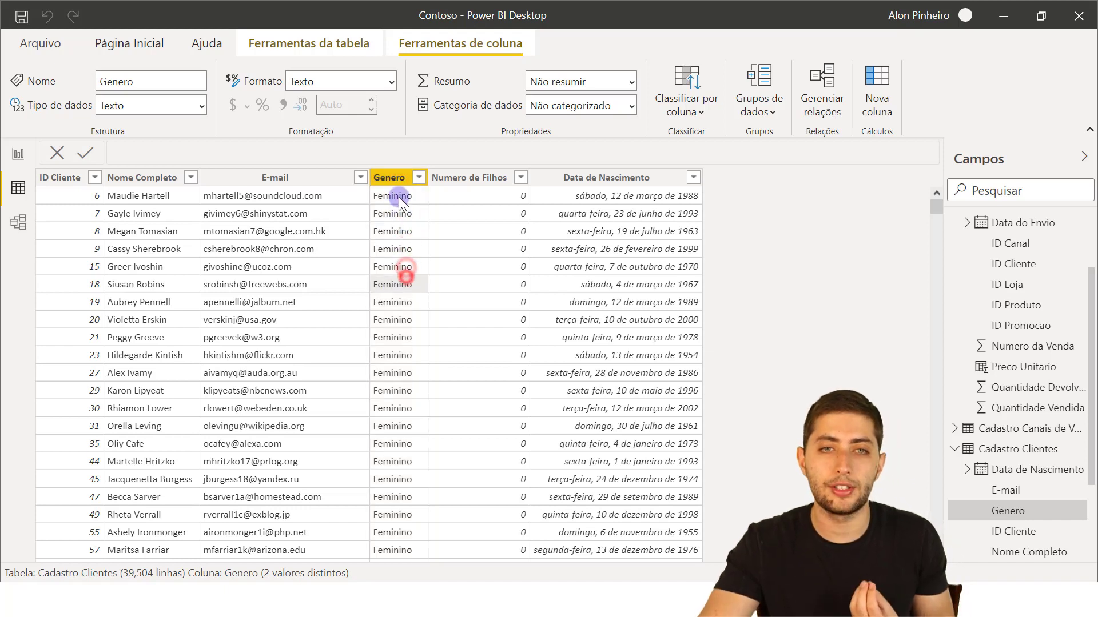
pyautogui.click(400, 197)
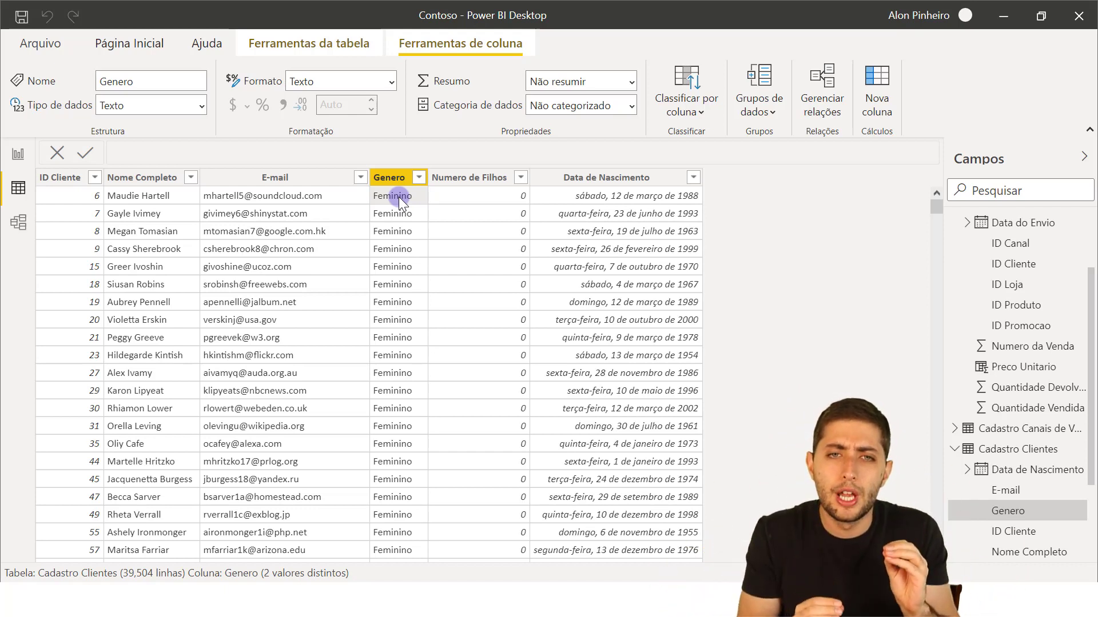
pyautogui.click(405, 231)
pyautogui.click(410, 249)
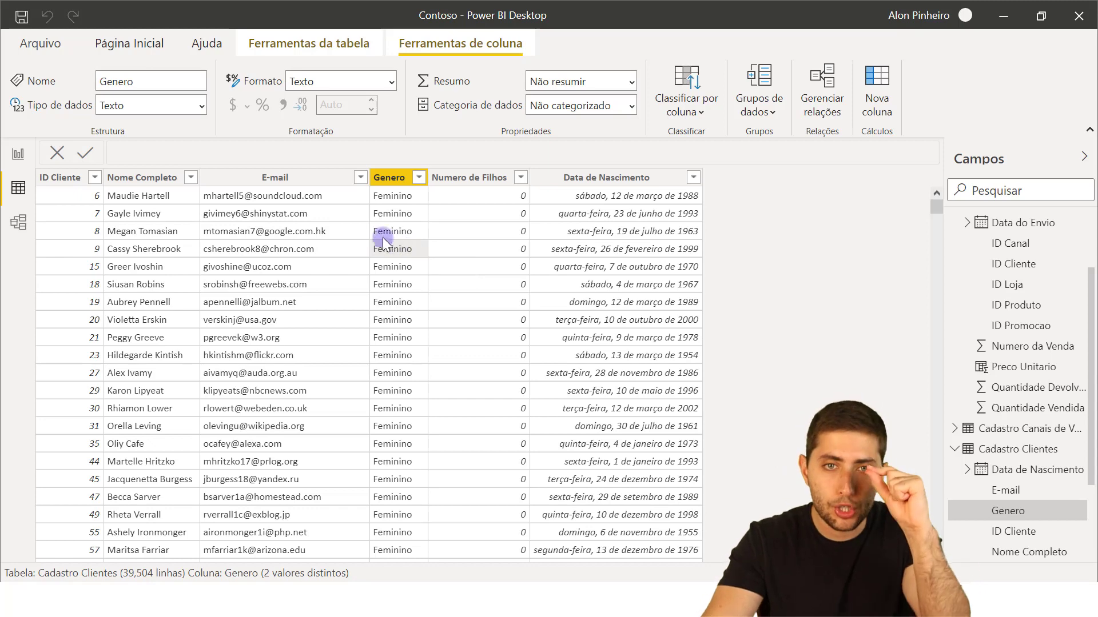
pyautogui.scroll(-2, 393, 232)
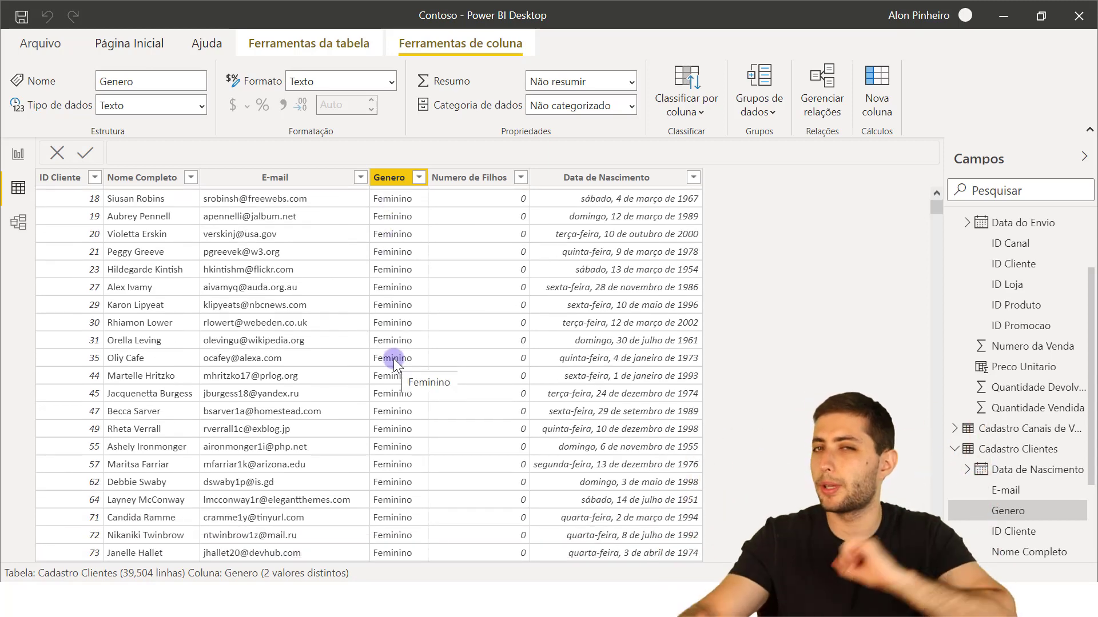
pyautogui.click(397, 177)
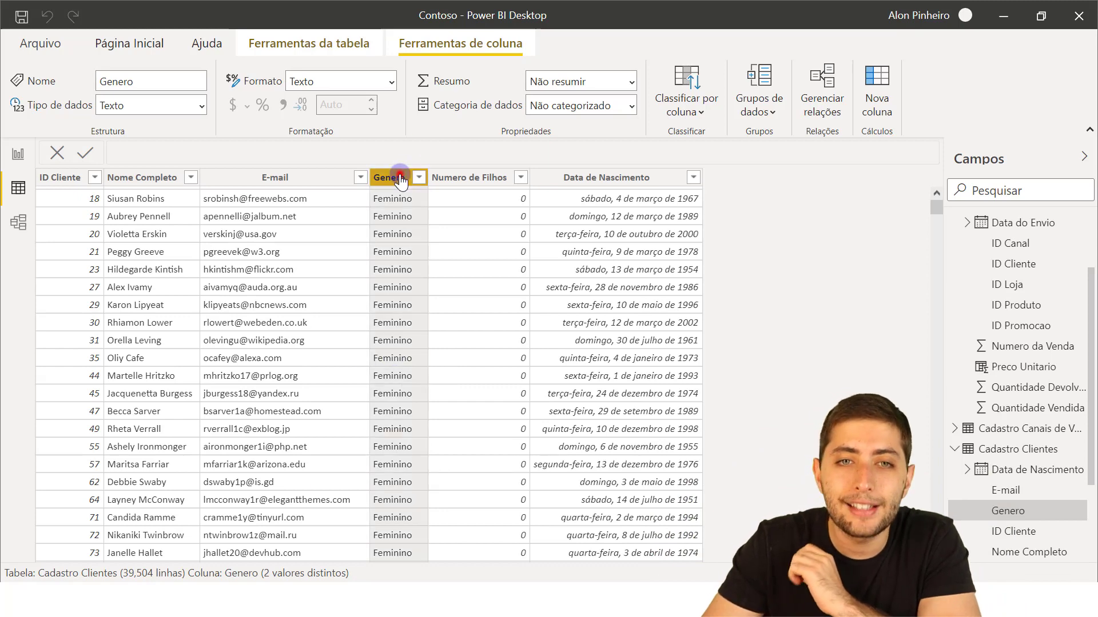
pyautogui.scroll(2, 406, 273)
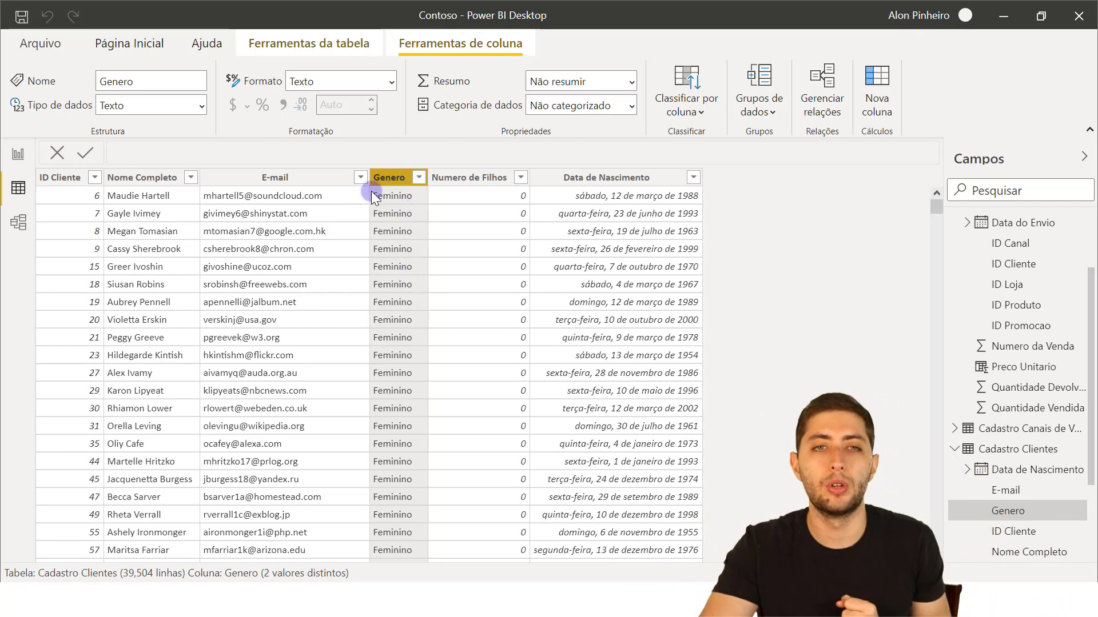
# - Compare the distinct values of the E-mail, Genero and Nome Completo columns in Cadastro Clientes
pyautogui.click(319, 179)
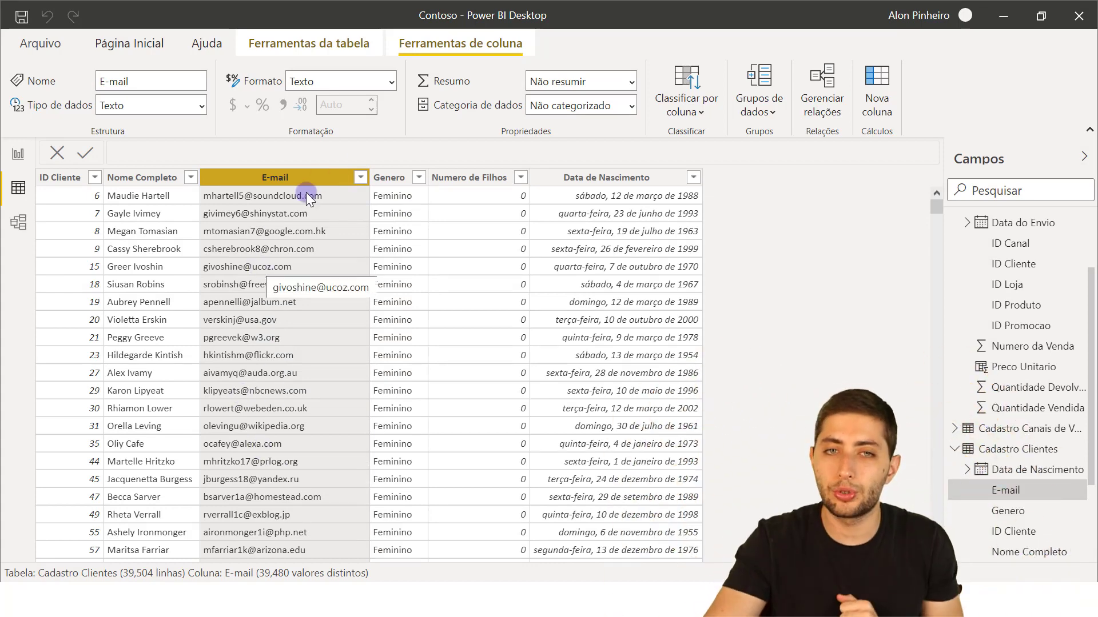
pyautogui.click(389, 177)
pyautogui.click(315, 177)
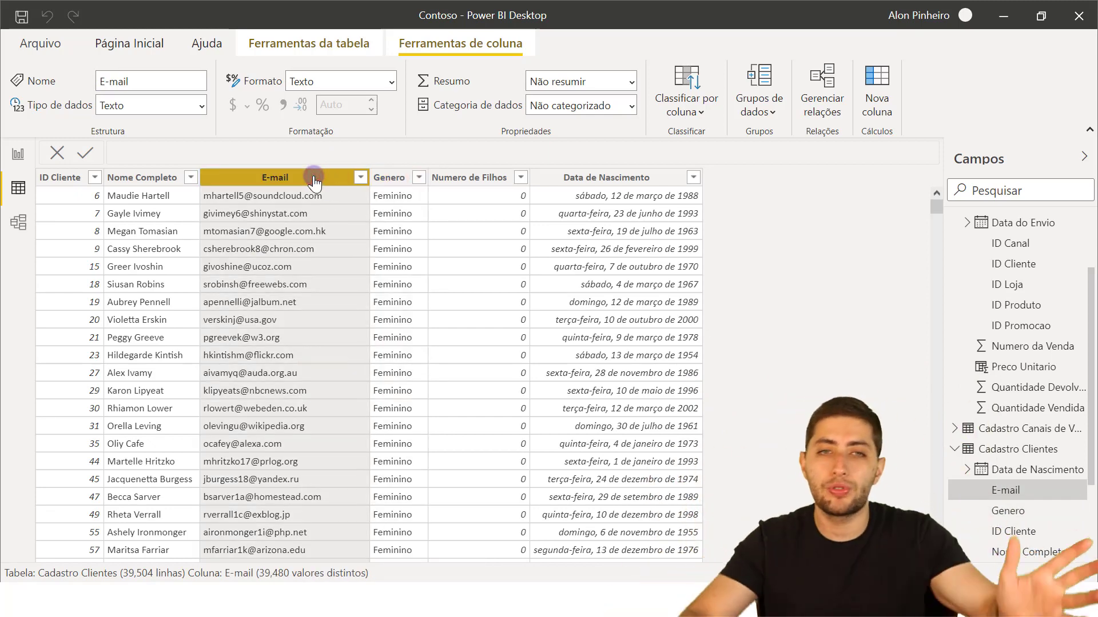
pyautogui.click(172, 183)
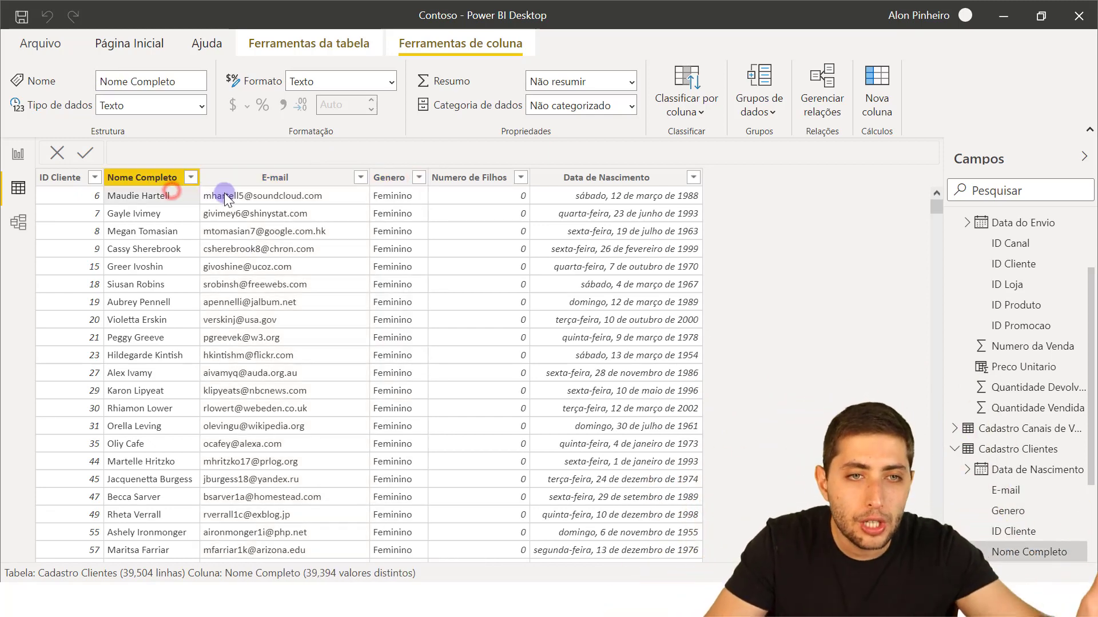
pyautogui.click(225, 195)
pyautogui.click(162, 213)
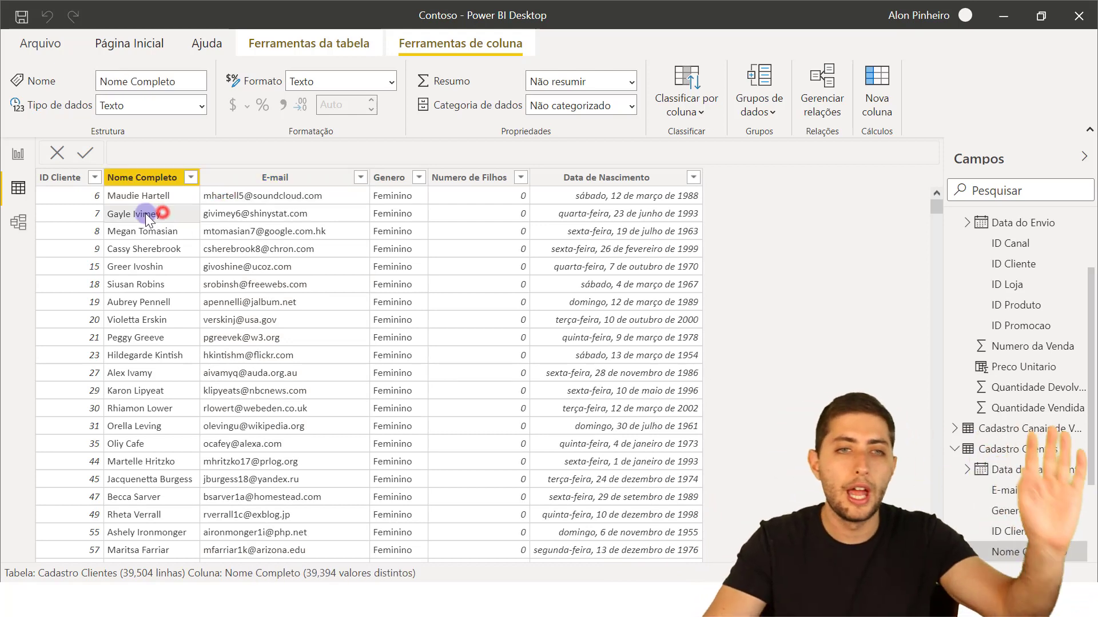
pyautogui.click(226, 213)
pyautogui.click(160, 236)
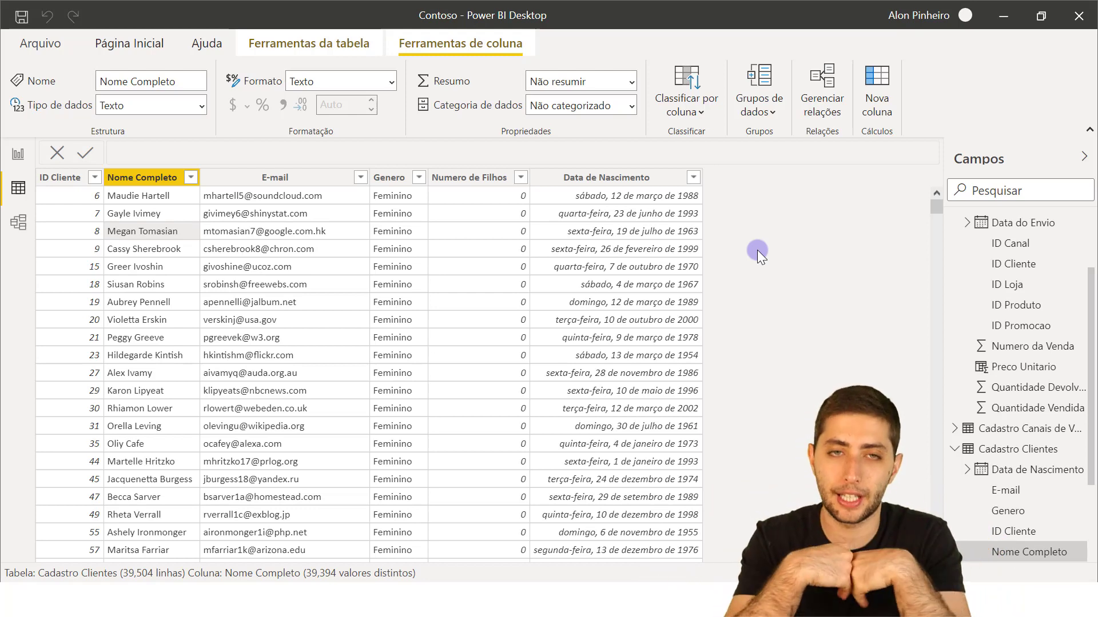
# - Collapse the Cadastro Clientes field list and display the Base Vendas table again
pyautogui.scroll(3, 950, 260)
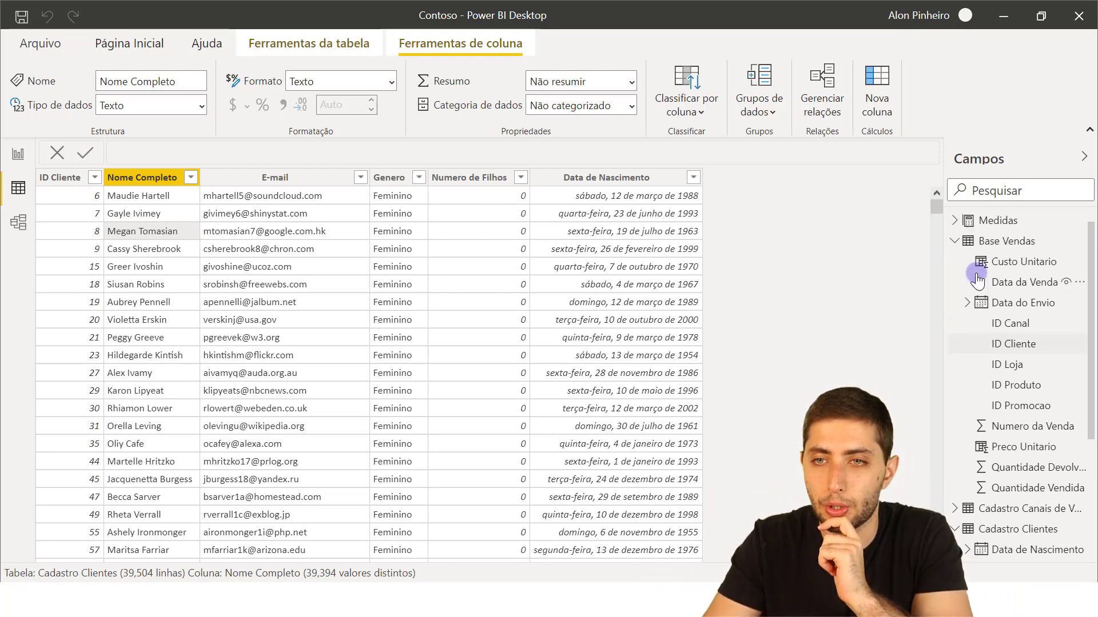
pyautogui.click(956, 534)
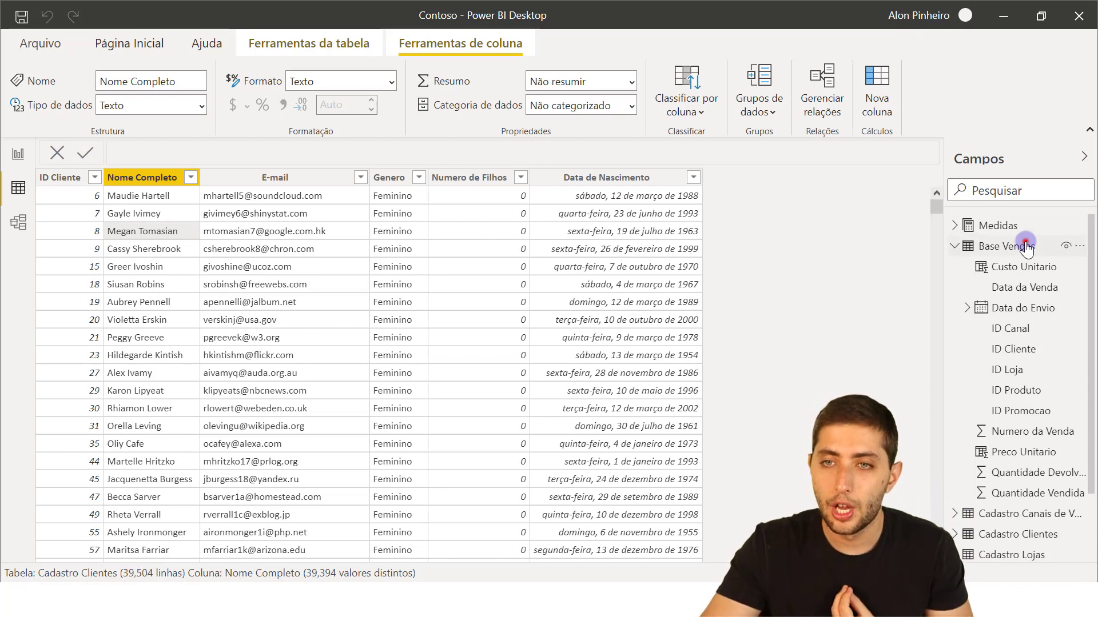
pyautogui.click(1062, 247)
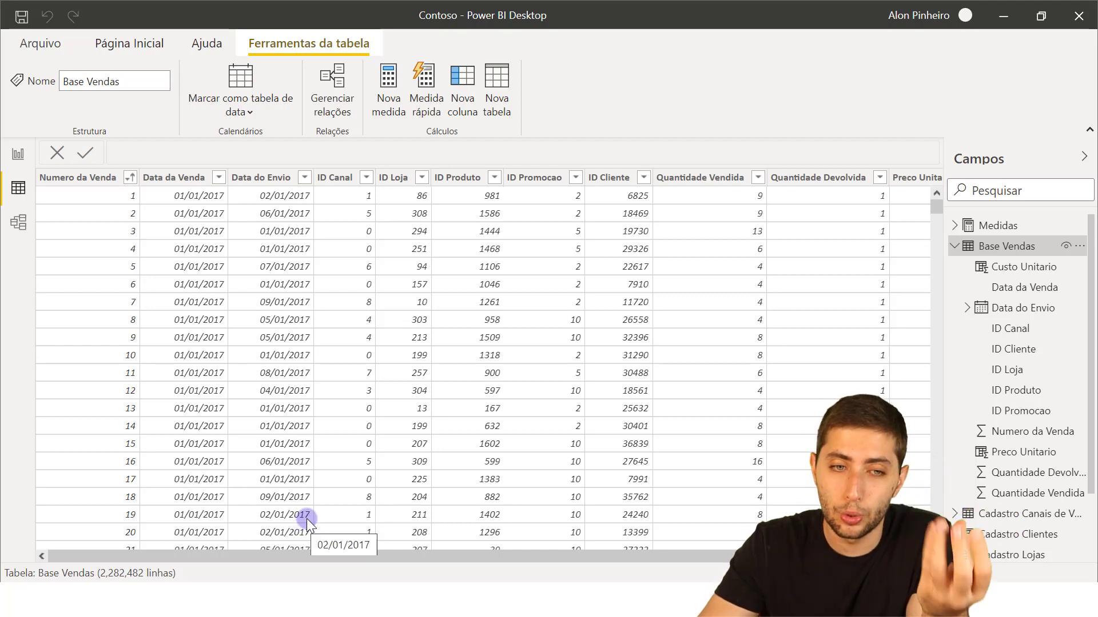
pyautogui.click(954, 245)
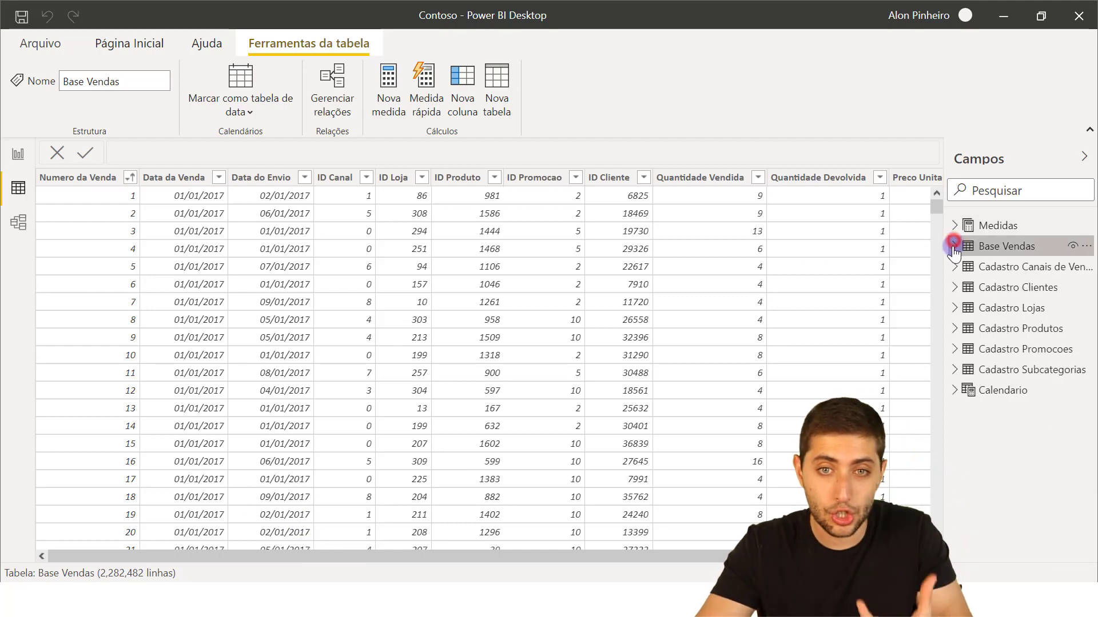
pyautogui.click(634, 549)
# - Check the distinct value counts of the Data da Venda and ID Canal columns in Base Vendas
pyautogui.click(187, 184)
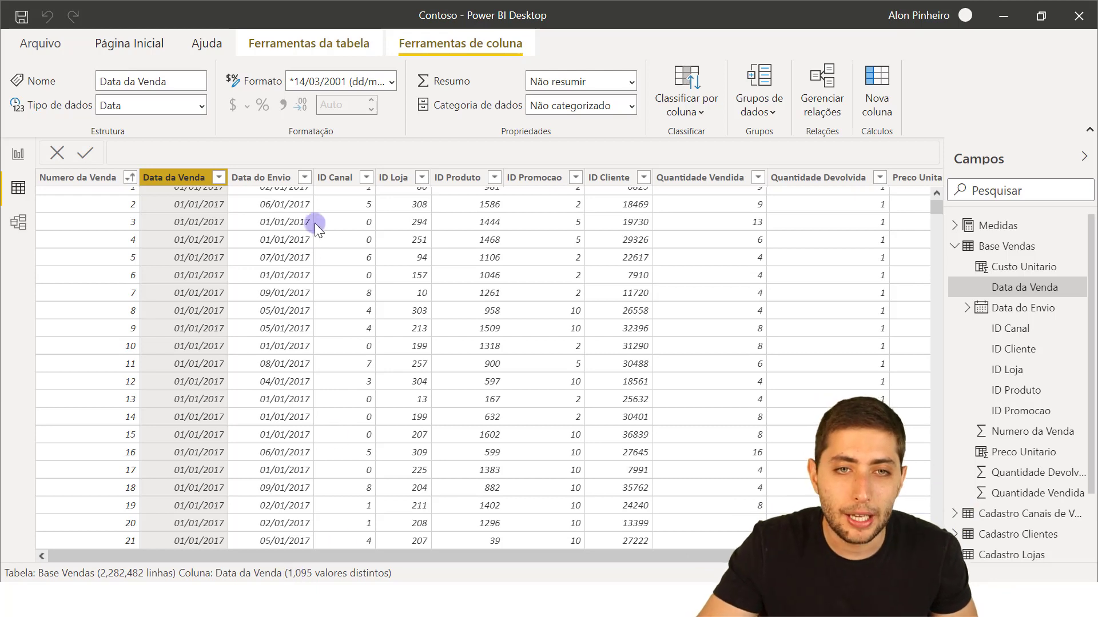
pyautogui.click(333, 180)
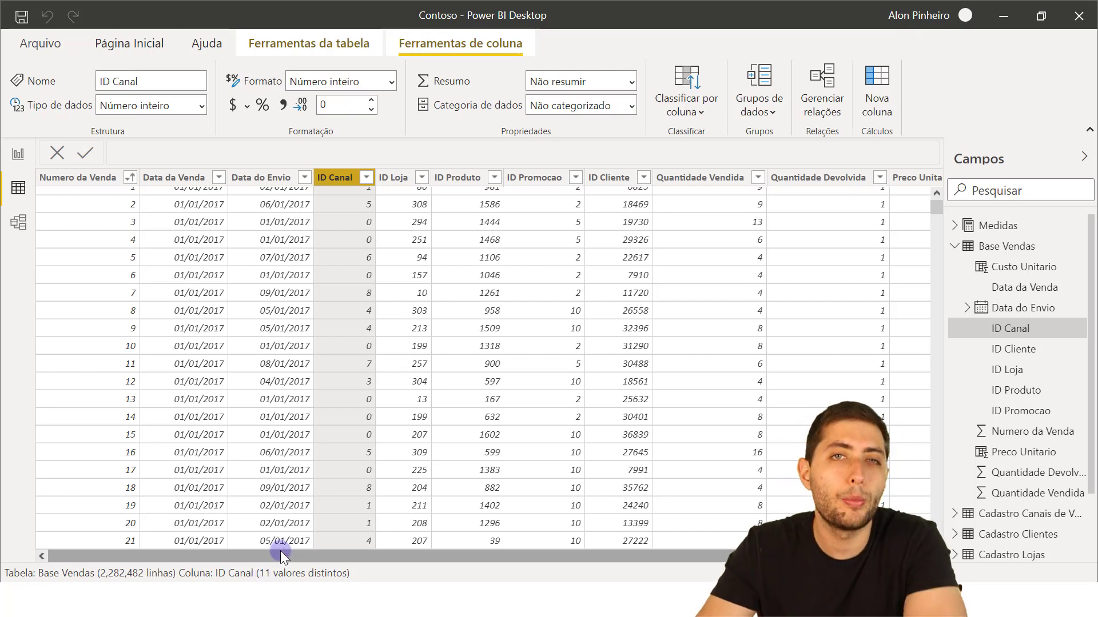
pyautogui.scroll(1, 314, 378)
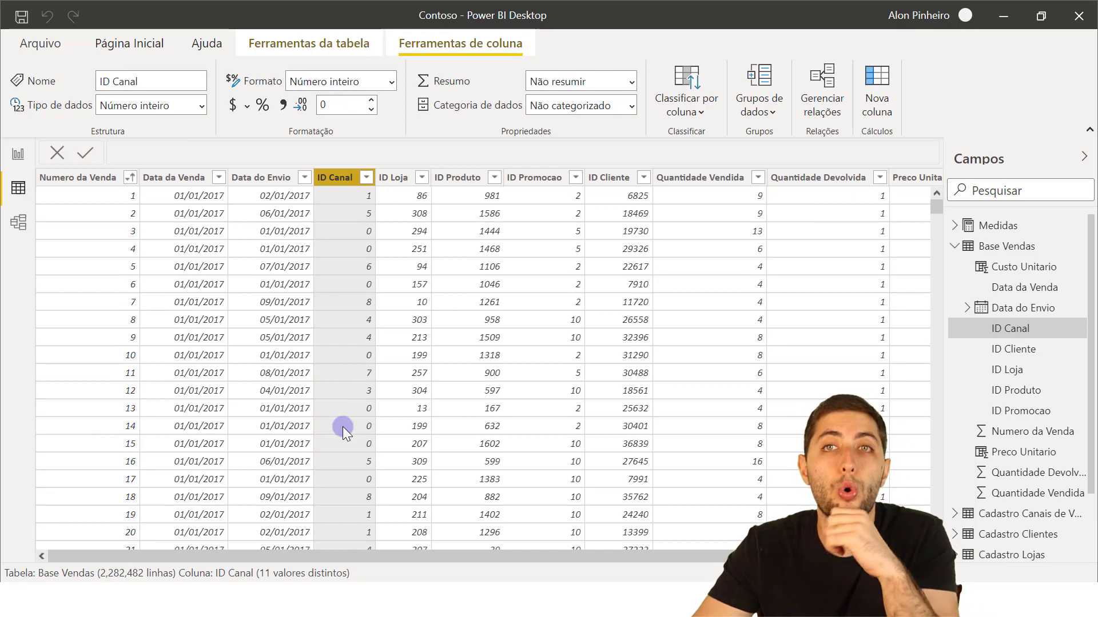
# - Compare the distinct count of Numero da Venda with that of ID Canal and inspect the sale numbers row by row
pyautogui.click(67, 179)
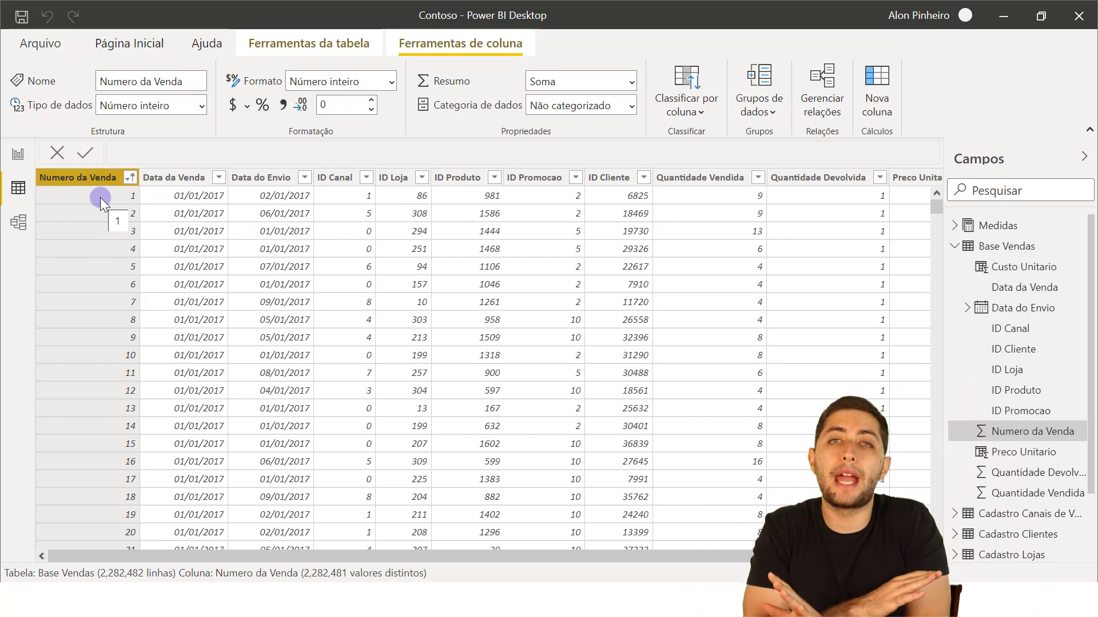
pyautogui.click(90, 176)
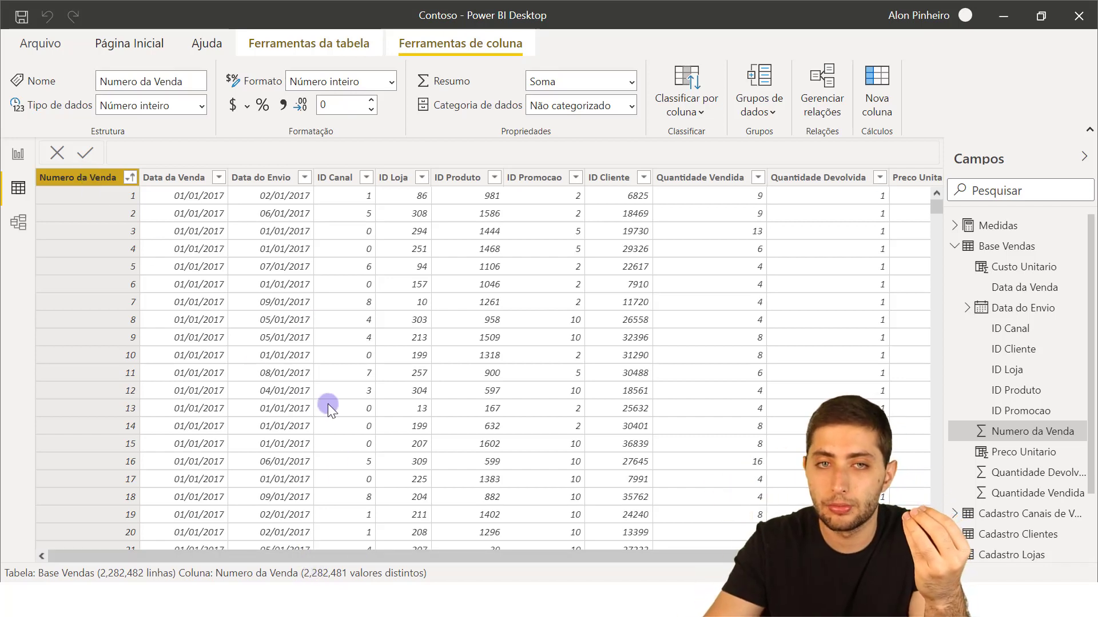
pyautogui.click(342, 179)
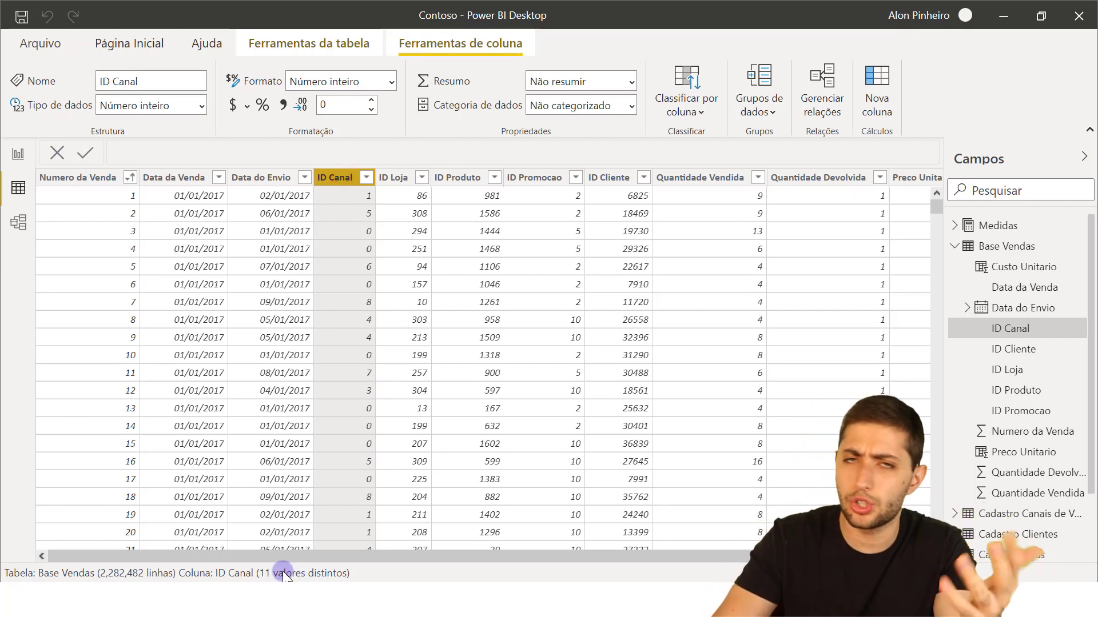
pyautogui.click(68, 184)
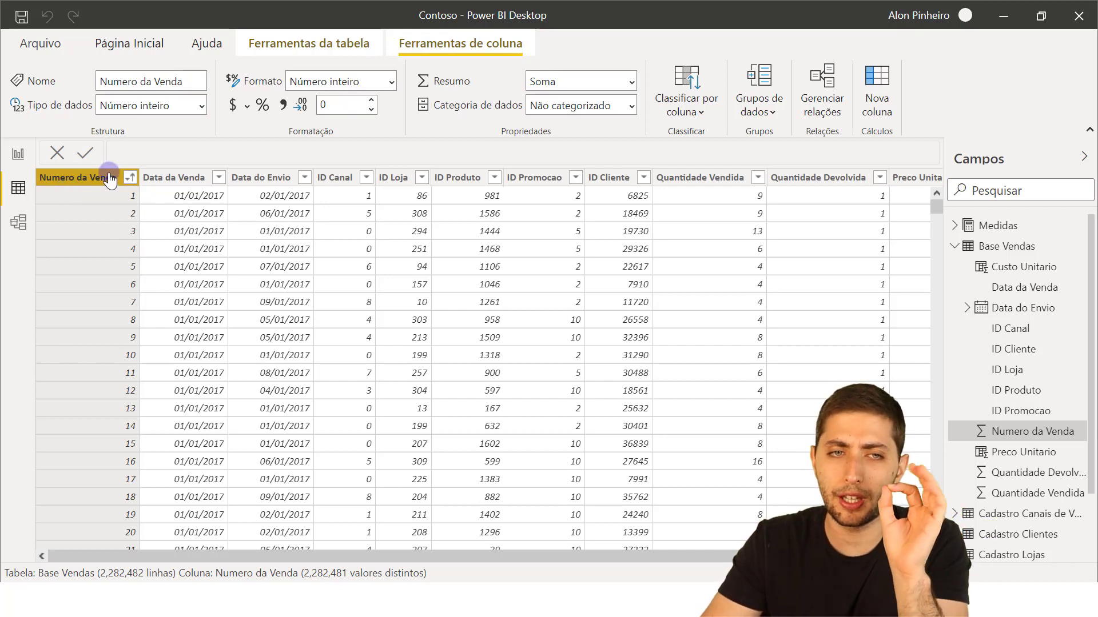
pyautogui.click(127, 160)
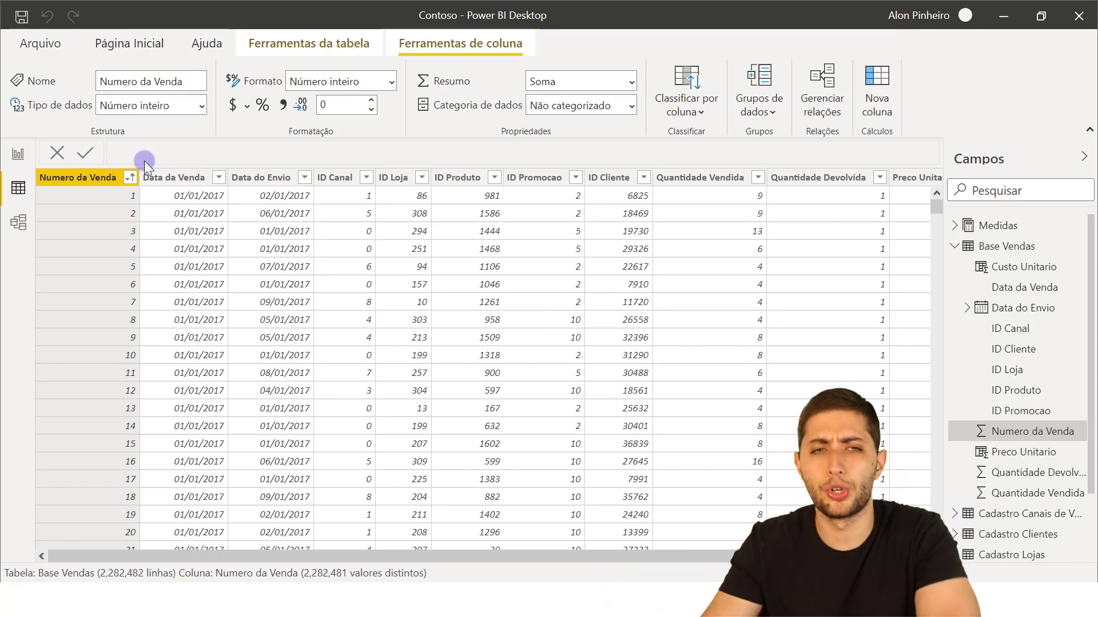
pyautogui.scroll(-3, 139, 323)
pyautogui.click(114, 305)
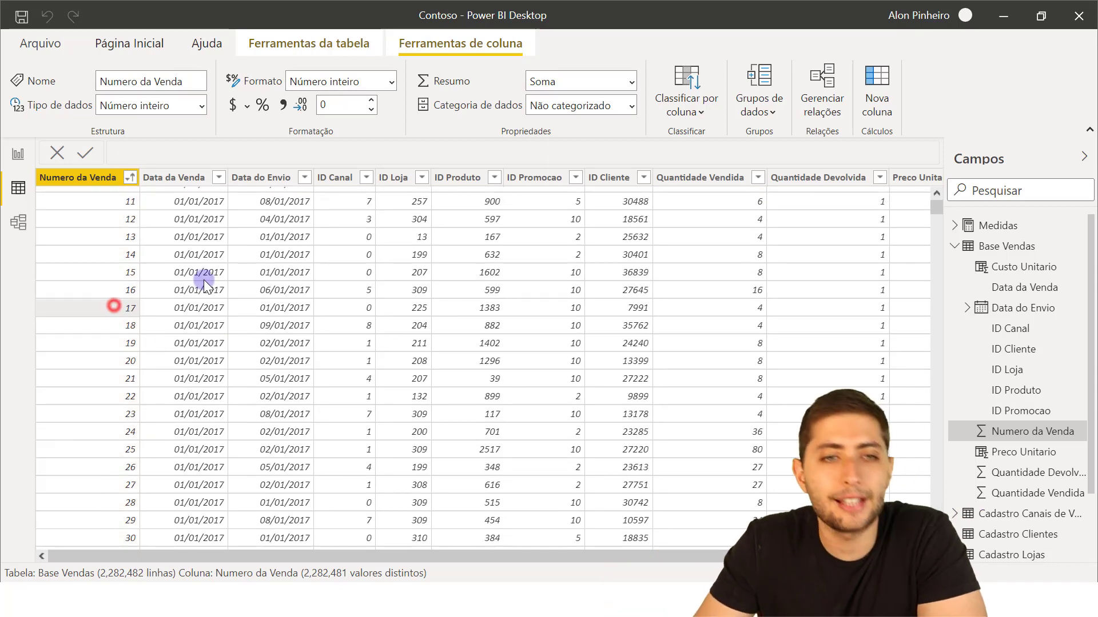
# - Delete the Numero da Venda column from the Base Vendas table and confirm its removal
pyautogui.click(114, 345)
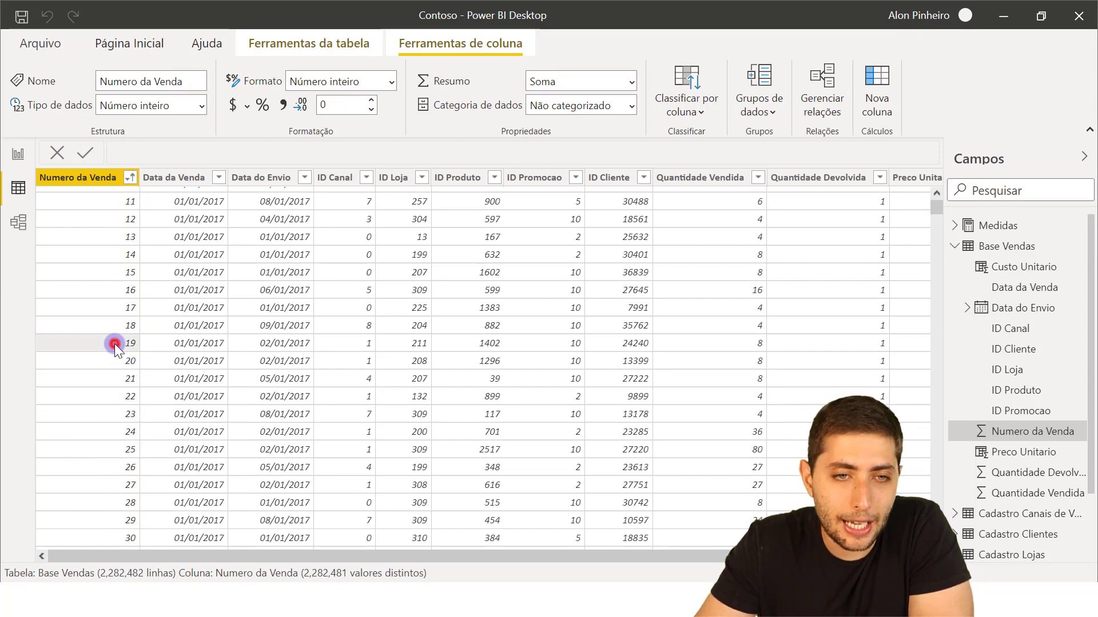
pyautogui.scroll(3, 106, 309)
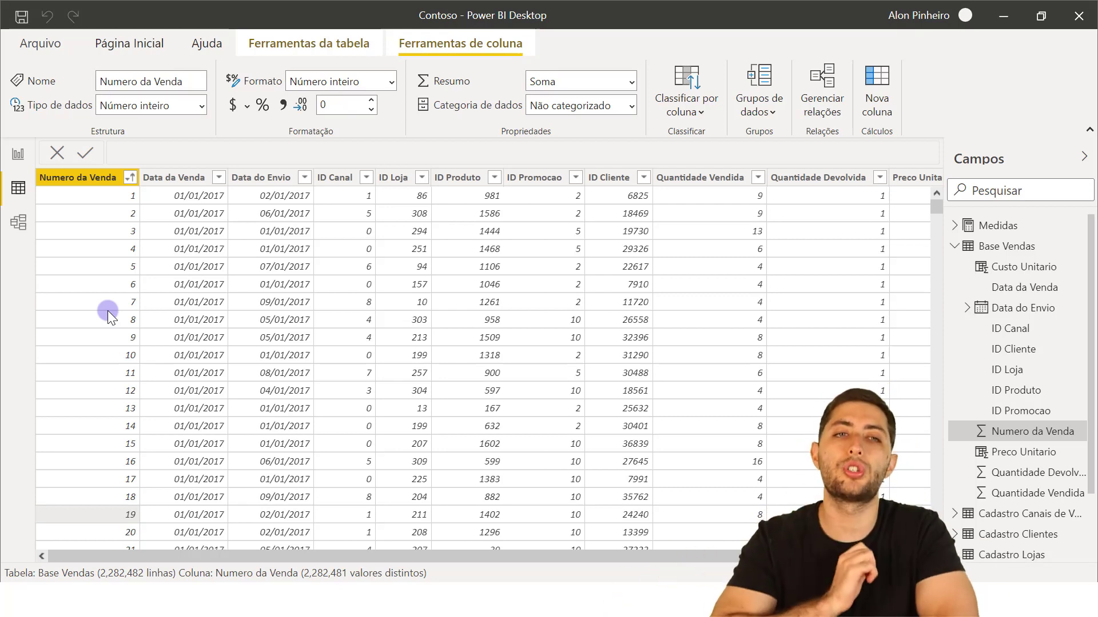
pyautogui.click(81, 177)
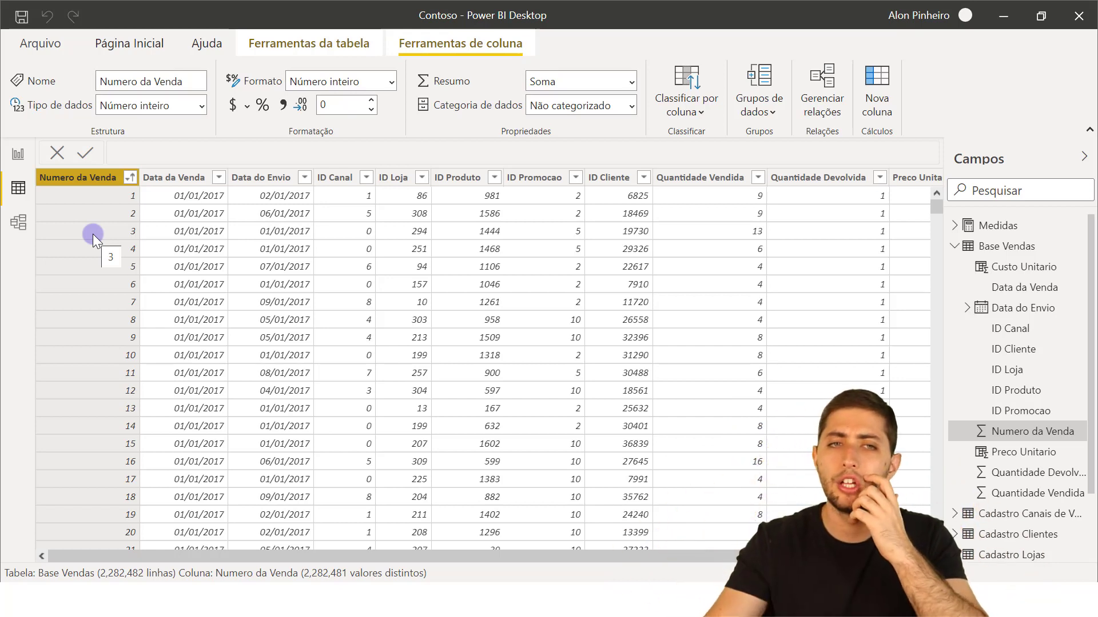
pyautogui.rightClick(68, 184)
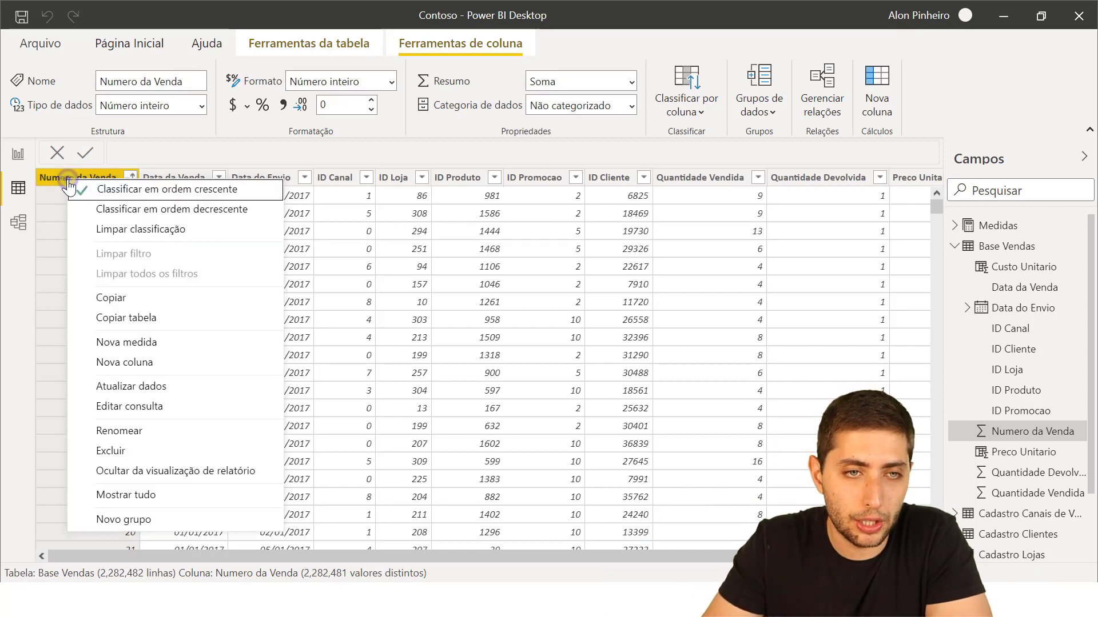
pyautogui.click(200, 456)
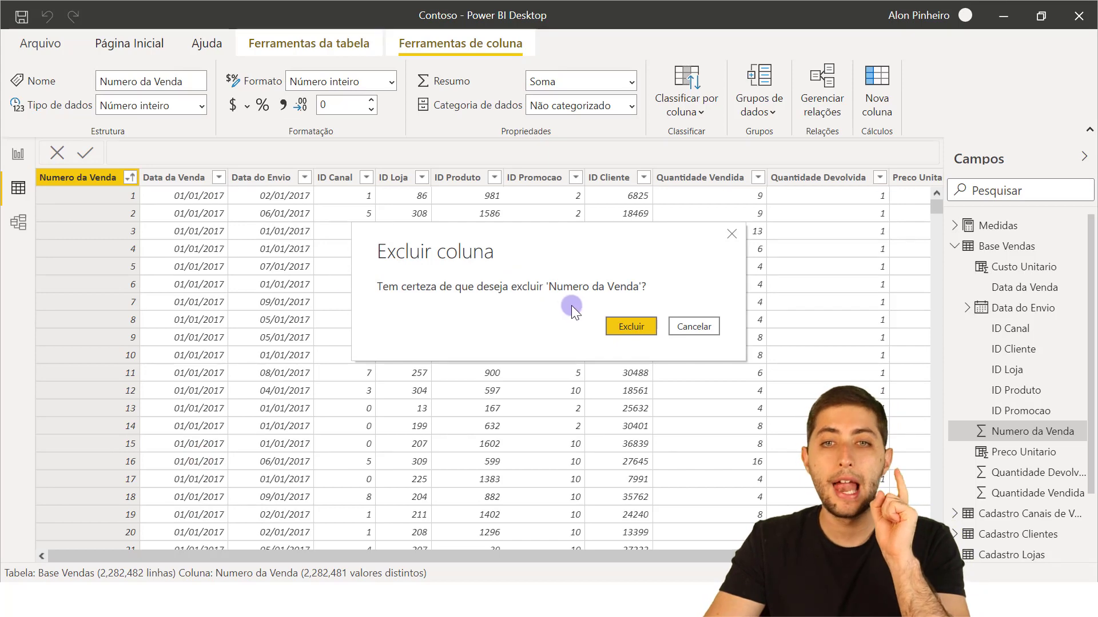
pyautogui.click(612, 323)
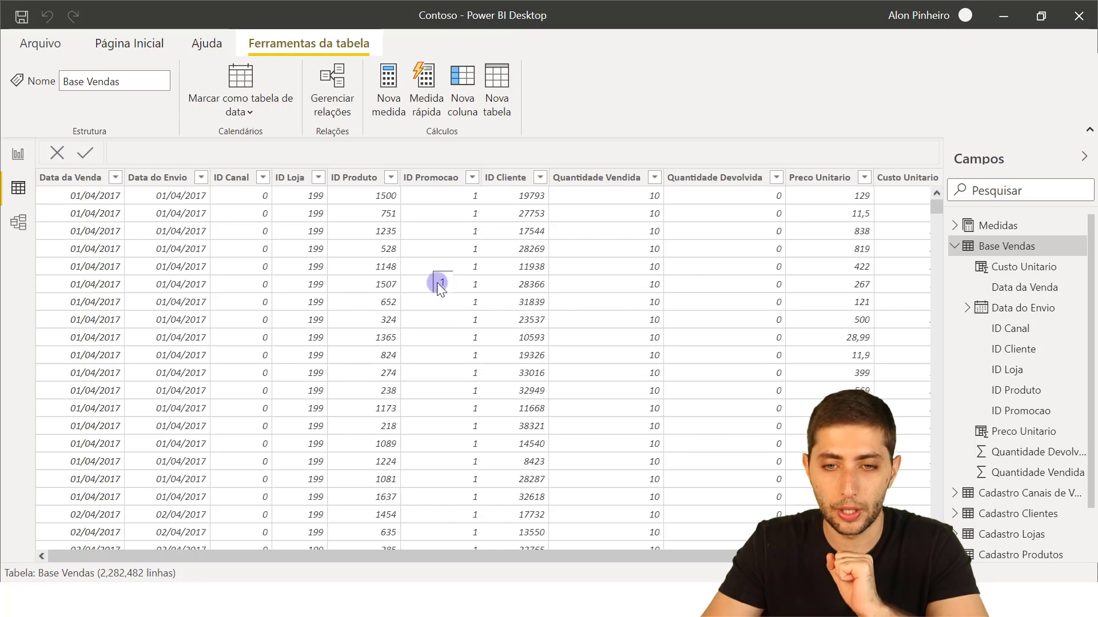
# - Check the Contoso.pbix size in File Explorer, return to Power BI Desktop and save the Contoso report
pyautogui.hotkey('alt', 'Tab')
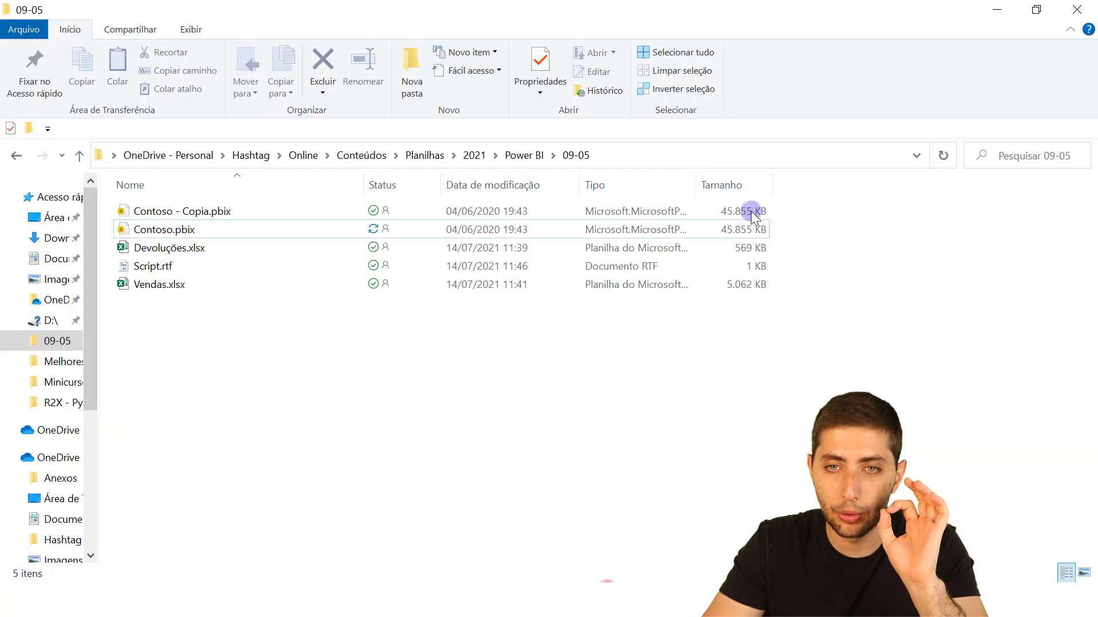
pyautogui.hotkey('alt', 'Tab')
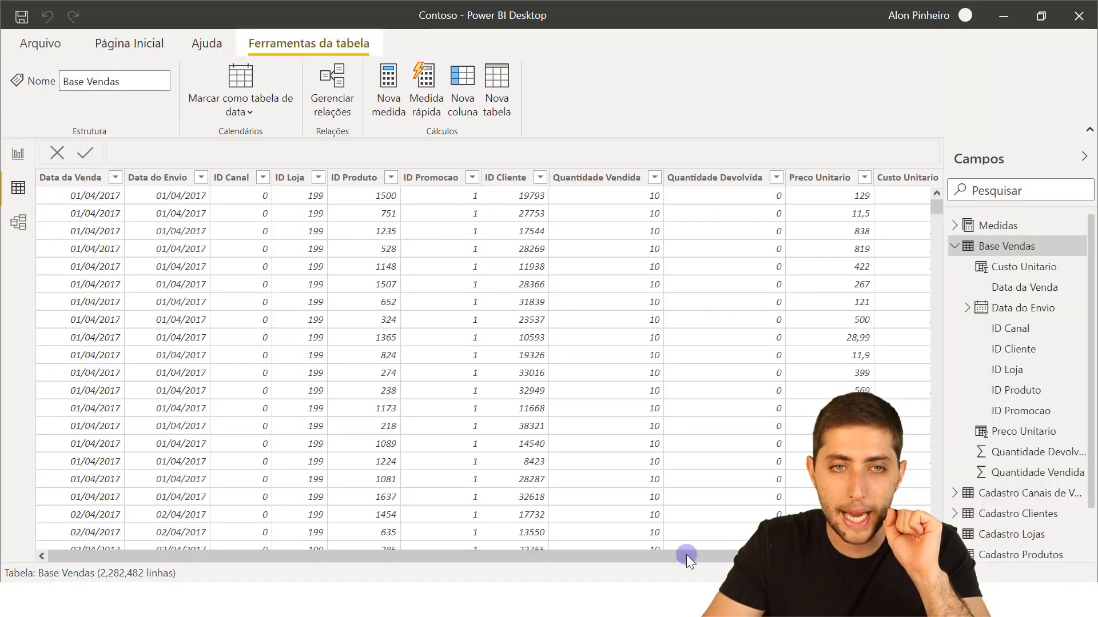
pyautogui.click(15, 17)
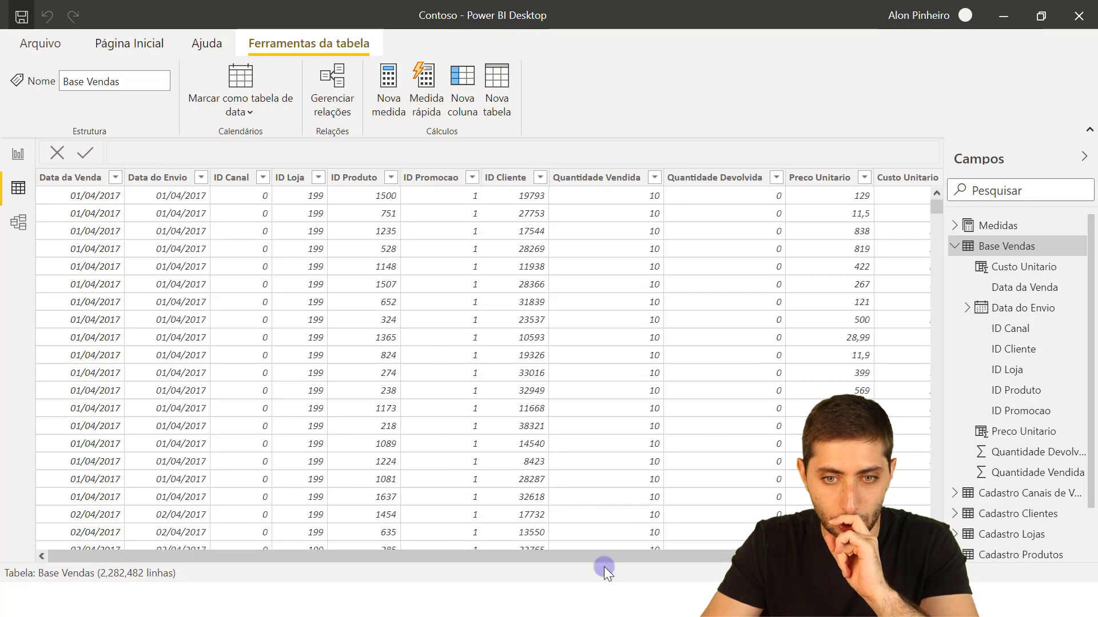
# - Switch to File Explorer and compare the file sizes of Contoso.pbix and Contoso - Copia.pbix
pyautogui.hotkey('alt', 'Tab')
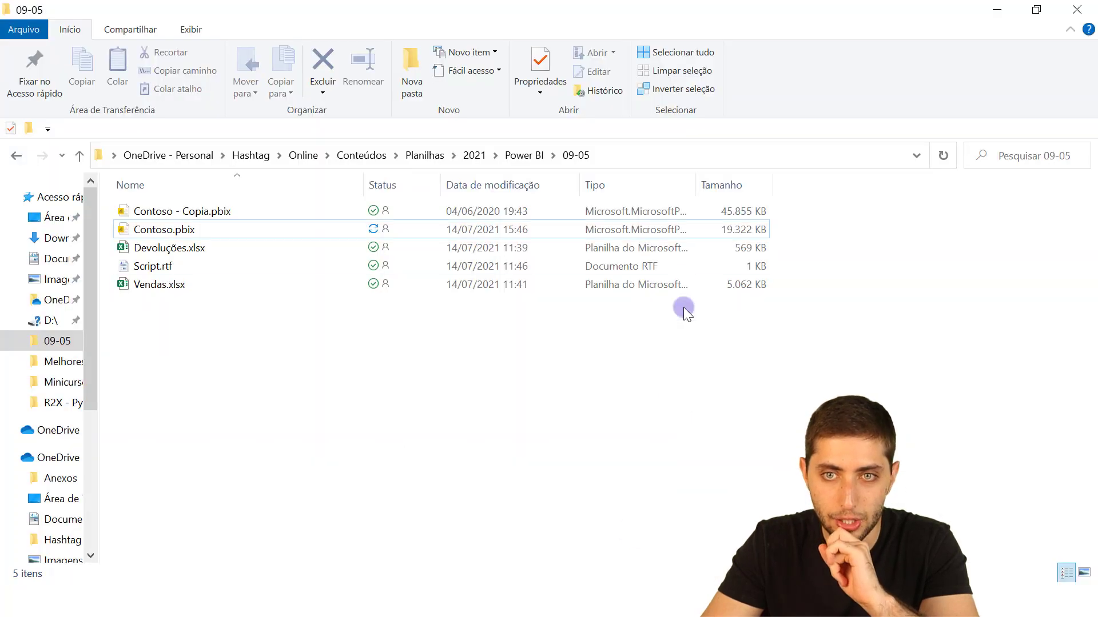
pyautogui.click(699, 235)
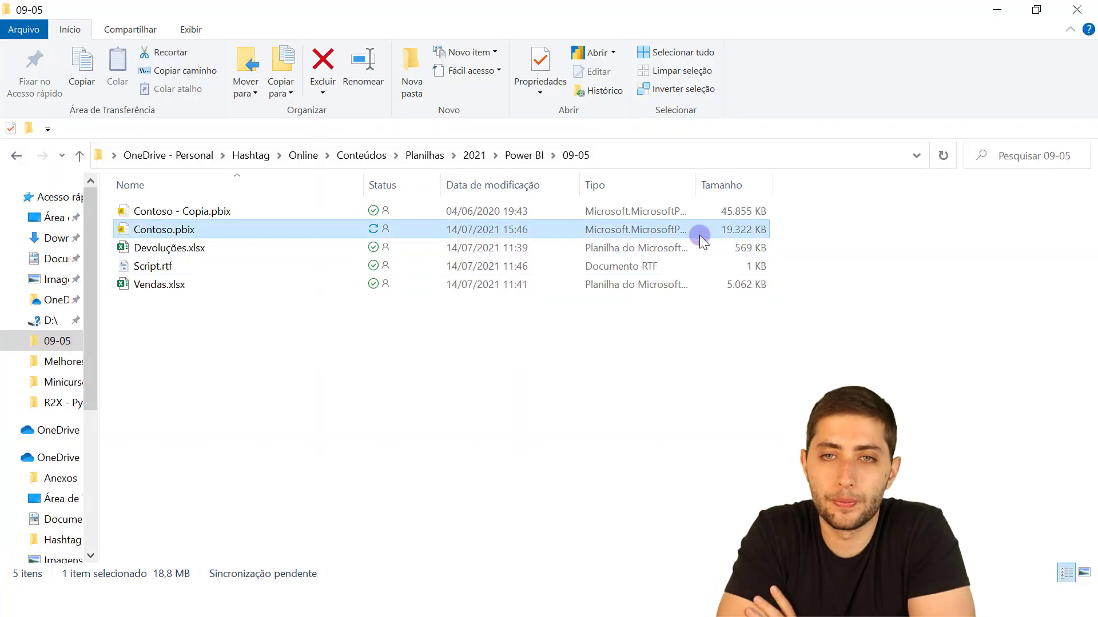
pyautogui.click(711, 202)
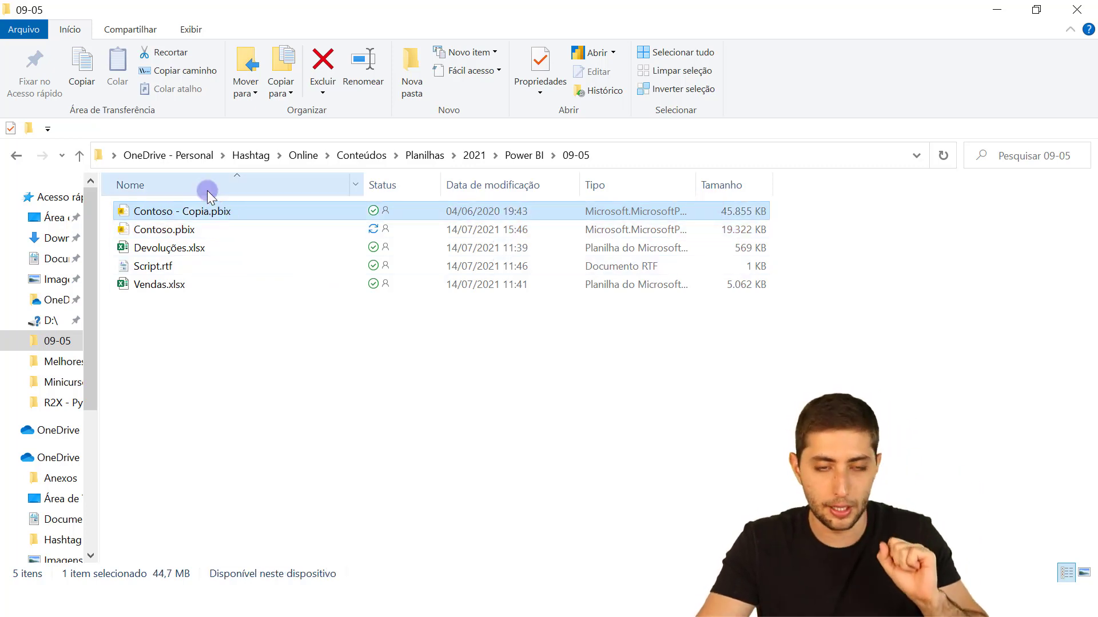
pyautogui.click(765, 230)
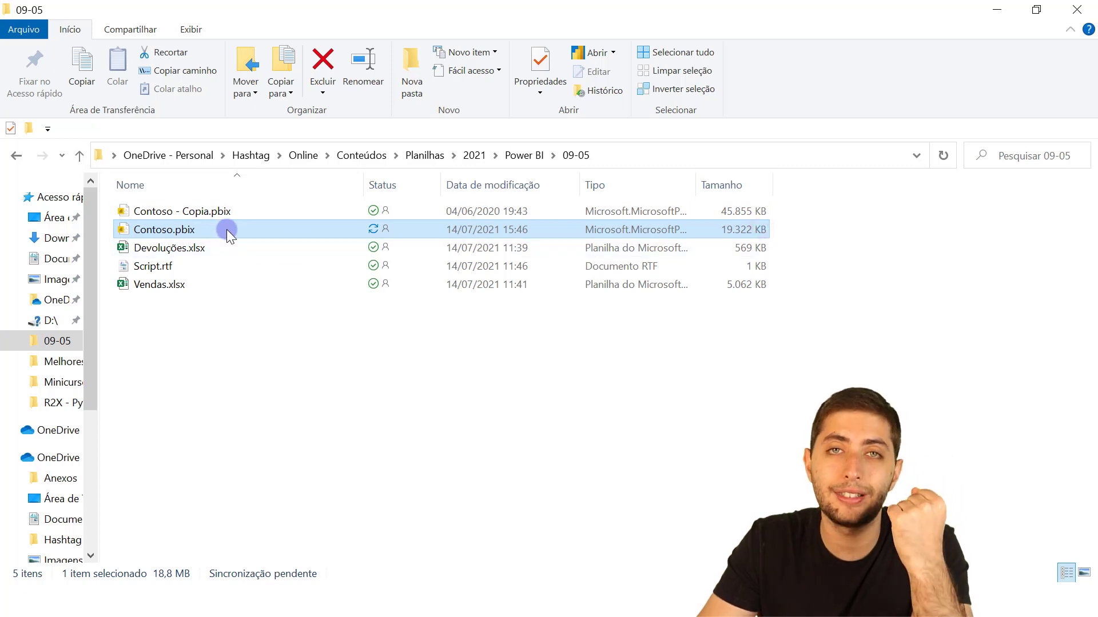
pyautogui.moveTo(226, 229)
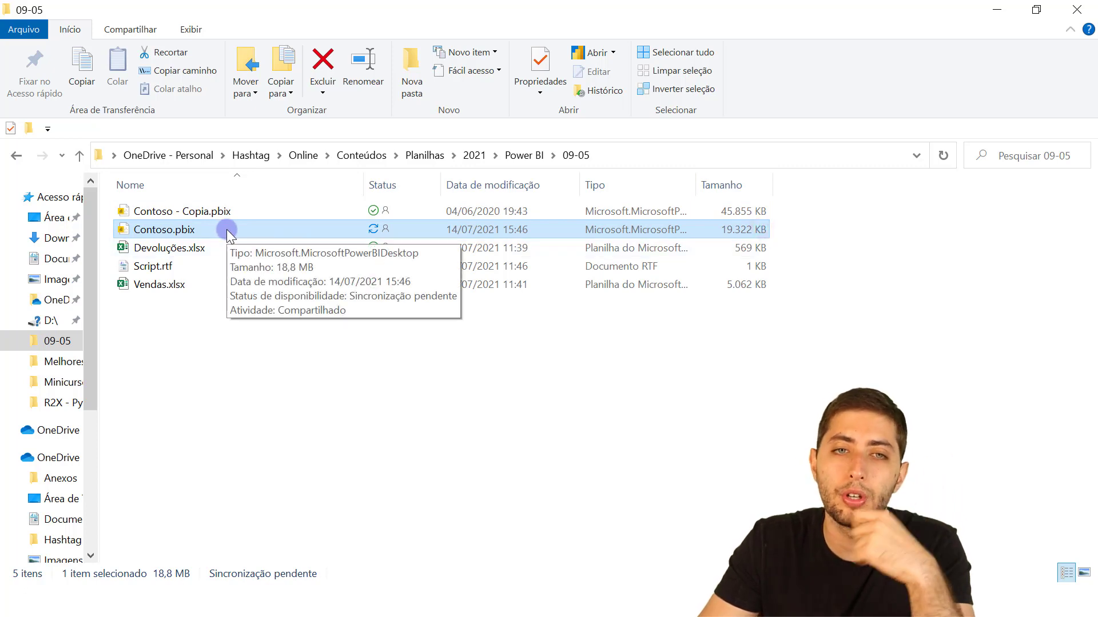
pyautogui.click(731, 210)
pyautogui.click(717, 229)
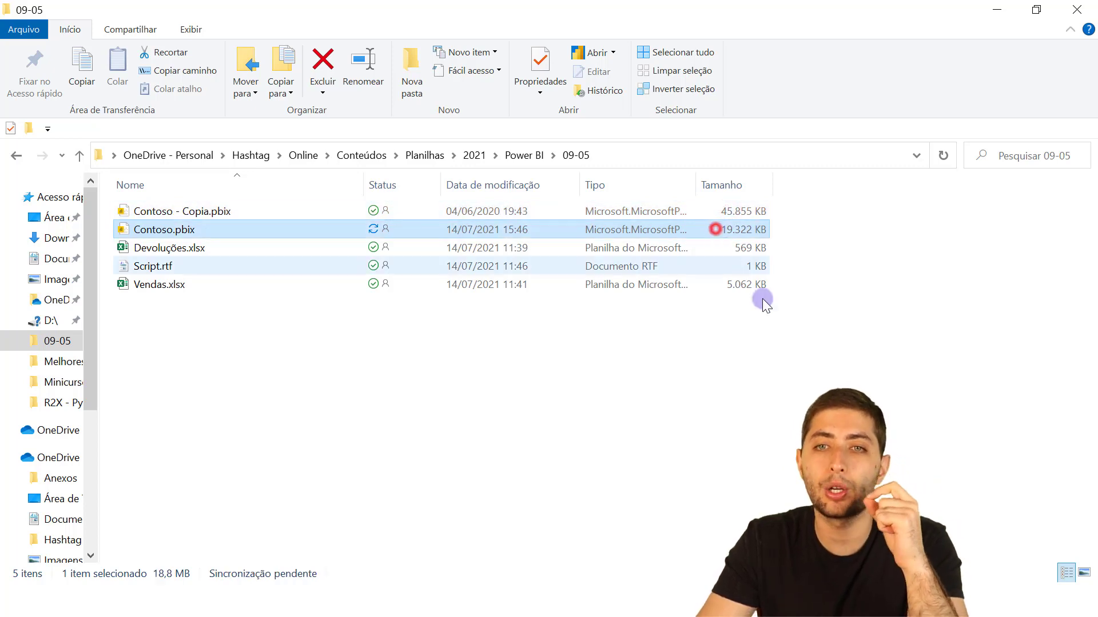
pyautogui.click(756, 318)
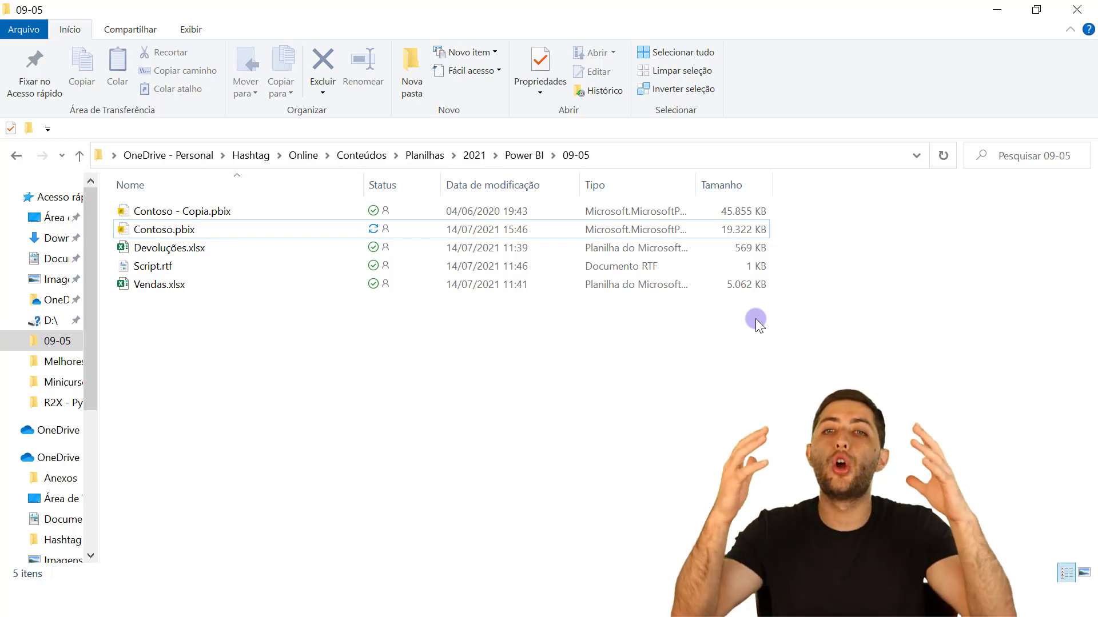
pyautogui.click(745, 218)
pyautogui.click(742, 236)
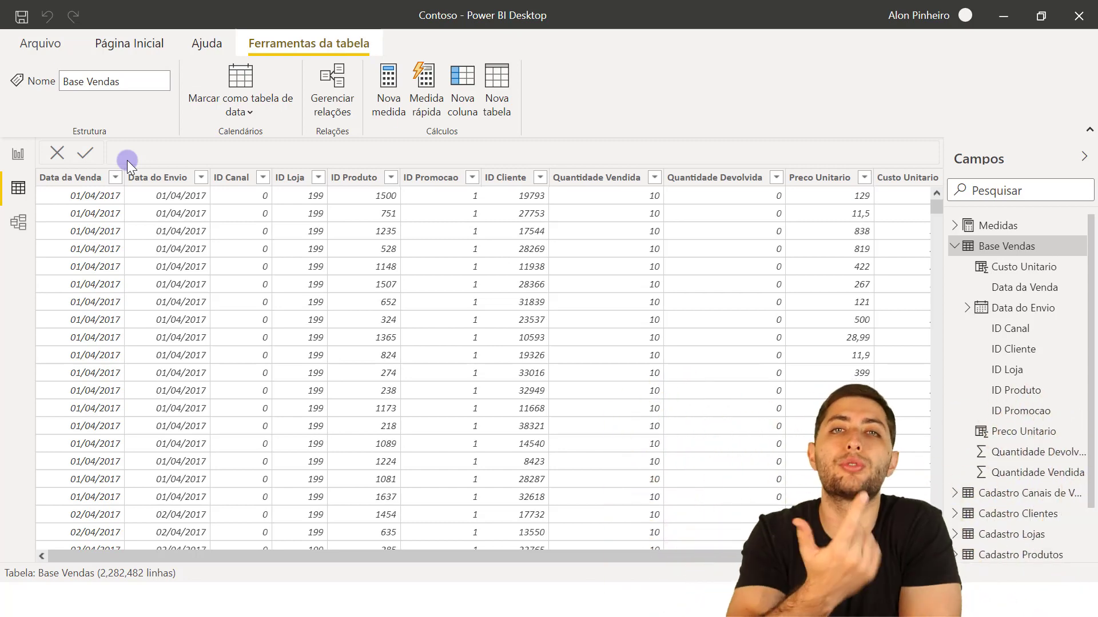
# - Return to Power BI Desktop, look through the Base Vendas rows and close the Contoso report
pyautogui.scroll(-10, 166, 428)
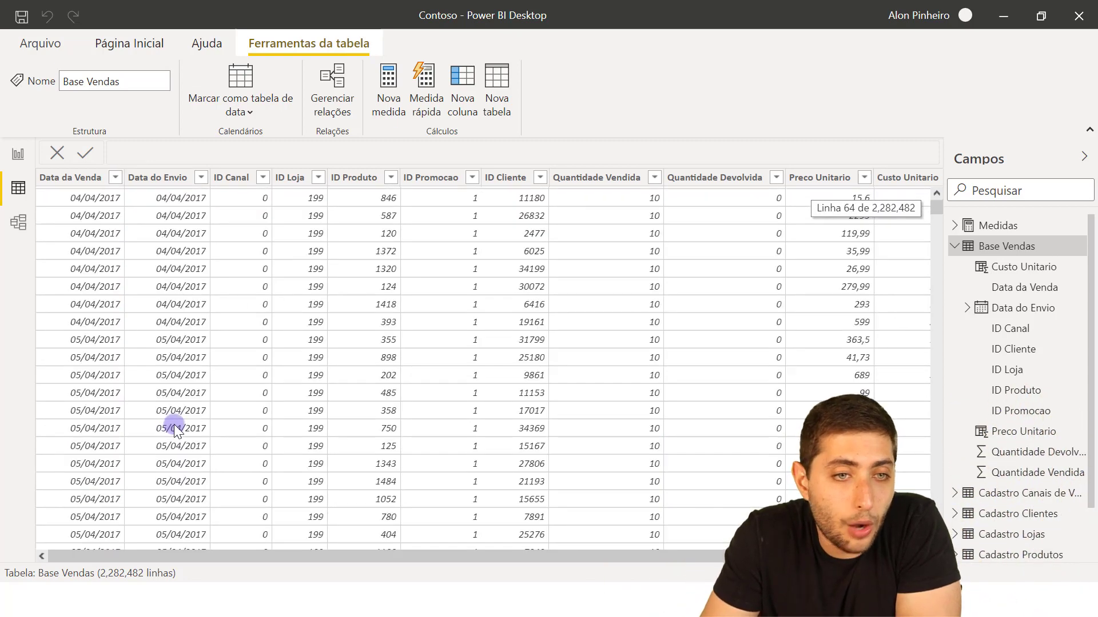
pyautogui.scroll(-8, 175, 423)
pyautogui.scroll(9, 140, 324)
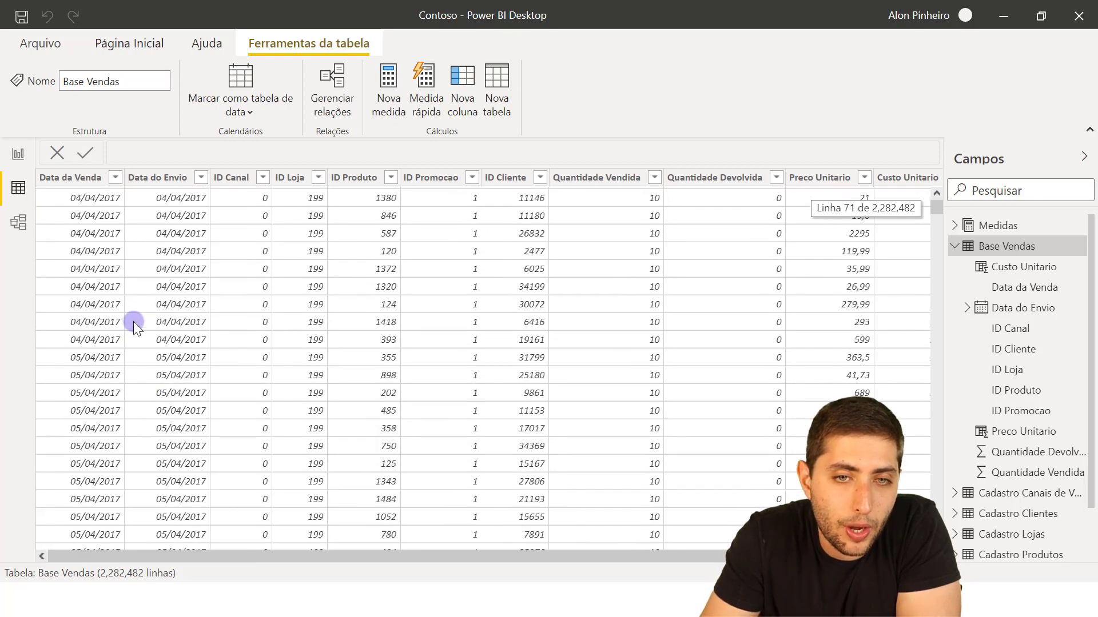
pyautogui.scroll(10, 137, 317)
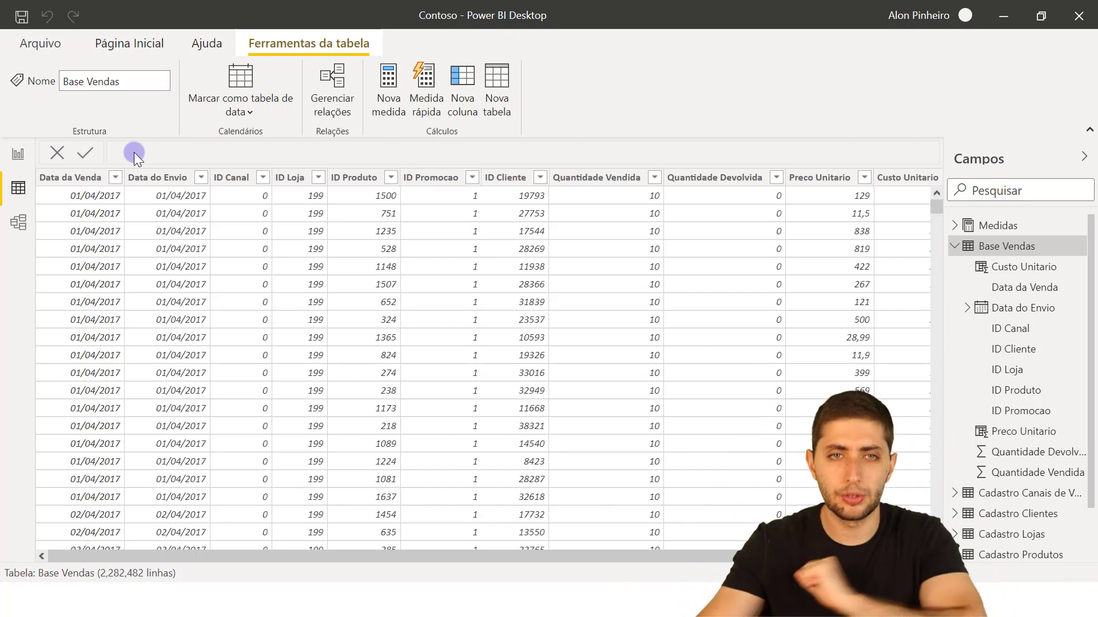
pyautogui.click(1079, 16)
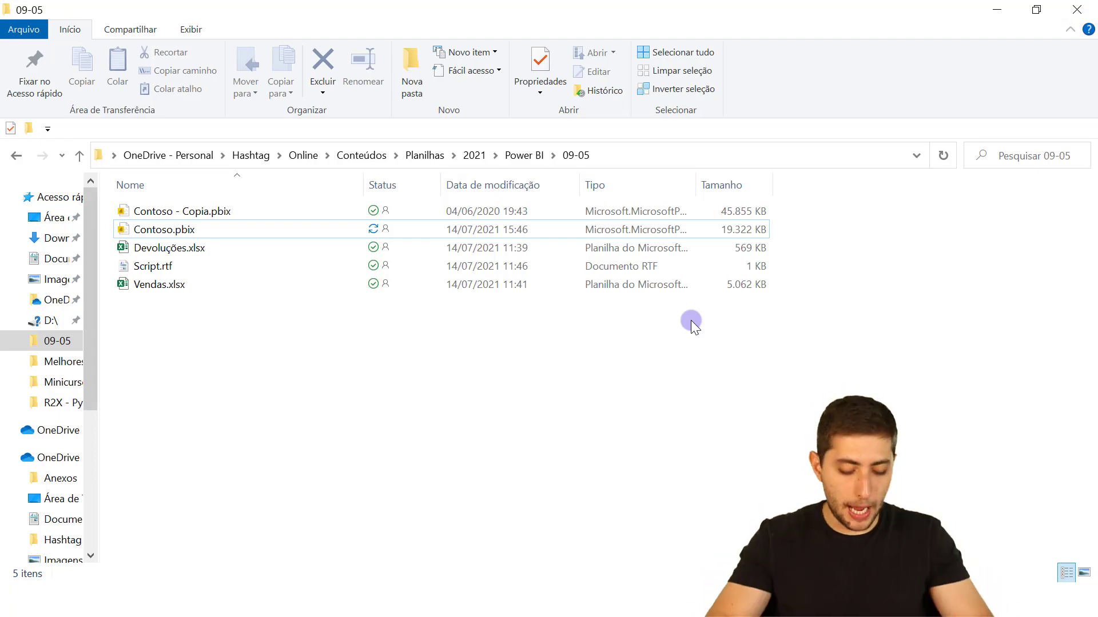
# - Launch Power BI Desktop with a new blank report
pyautogui.press('super')
pyautogui.write('power bi')
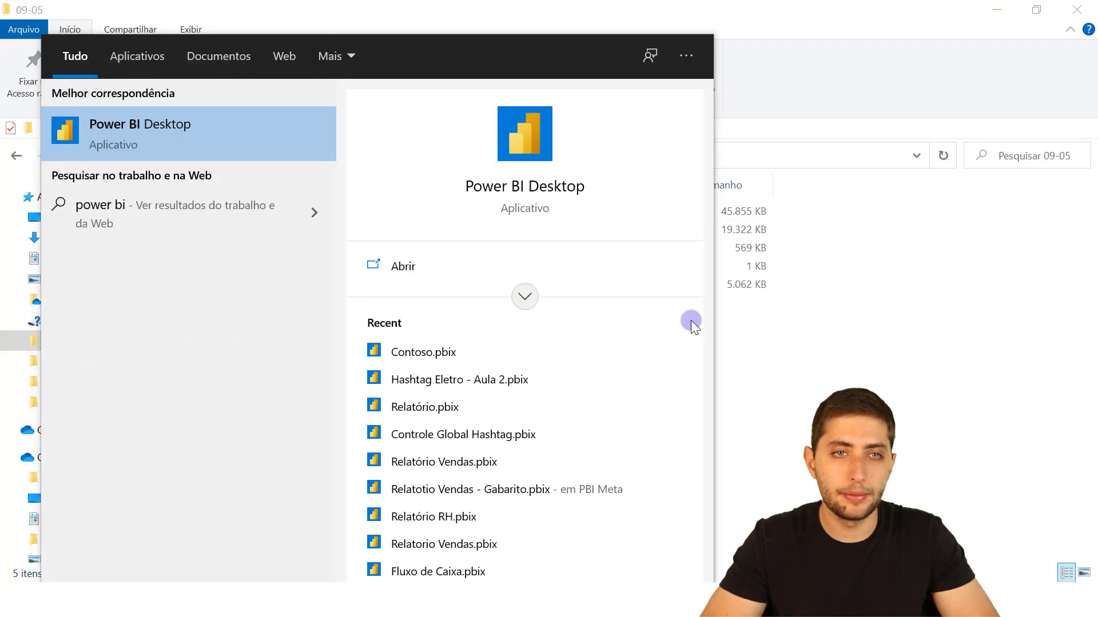
pyautogui.press('Escape')
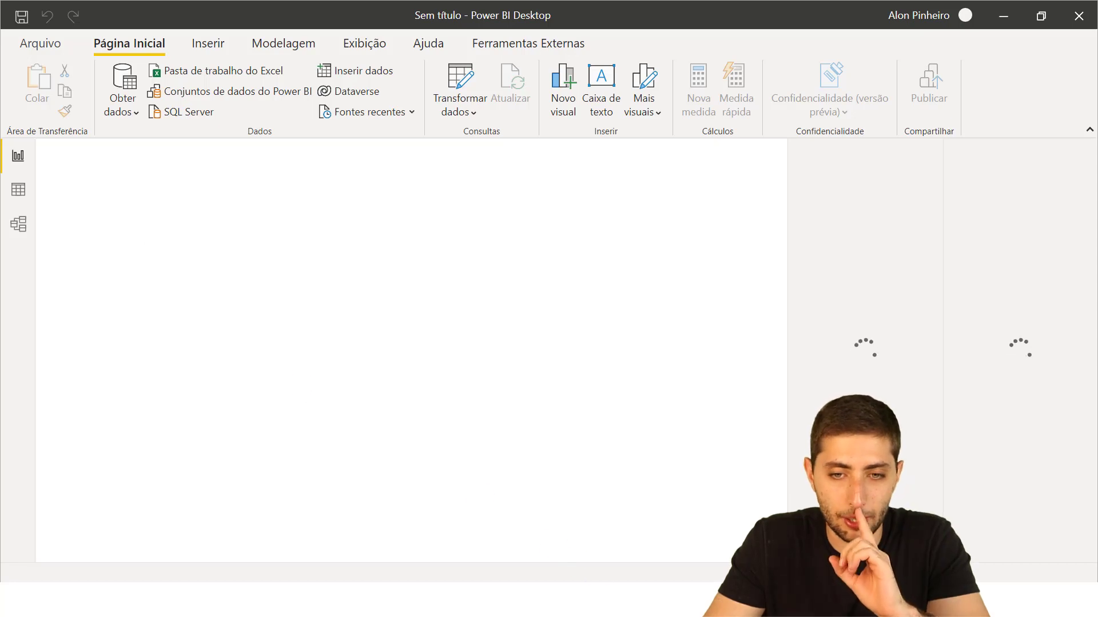
# - Switch to File Explorer and open the Vendas.xlsx workbook from the 09-05 folder in Excel
pyautogui.click(616, 601)
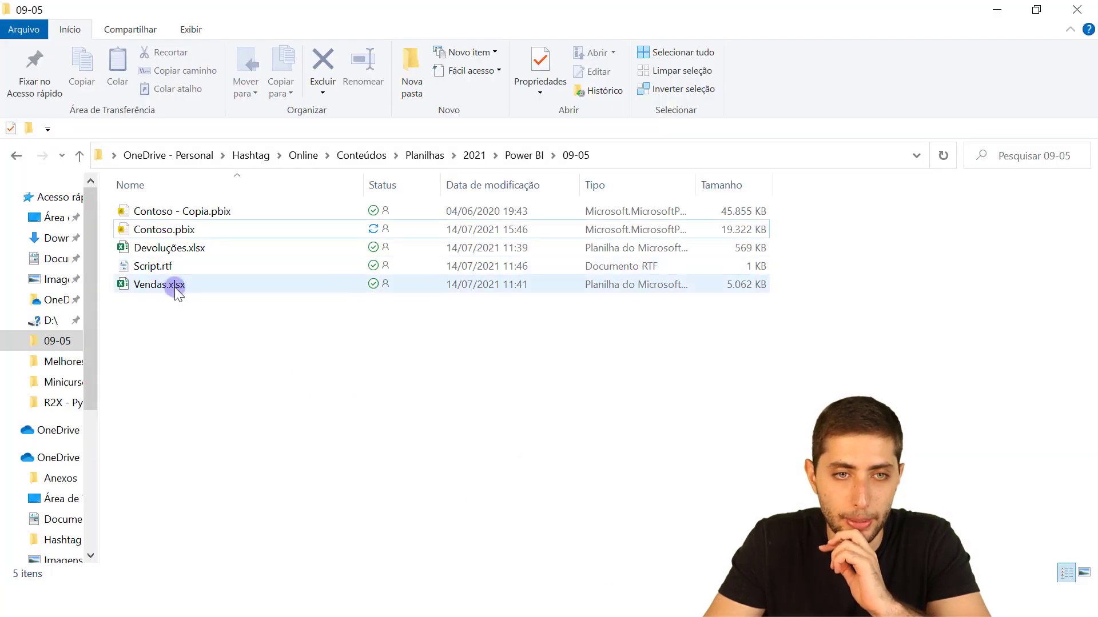
pyautogui.click(175, 286)
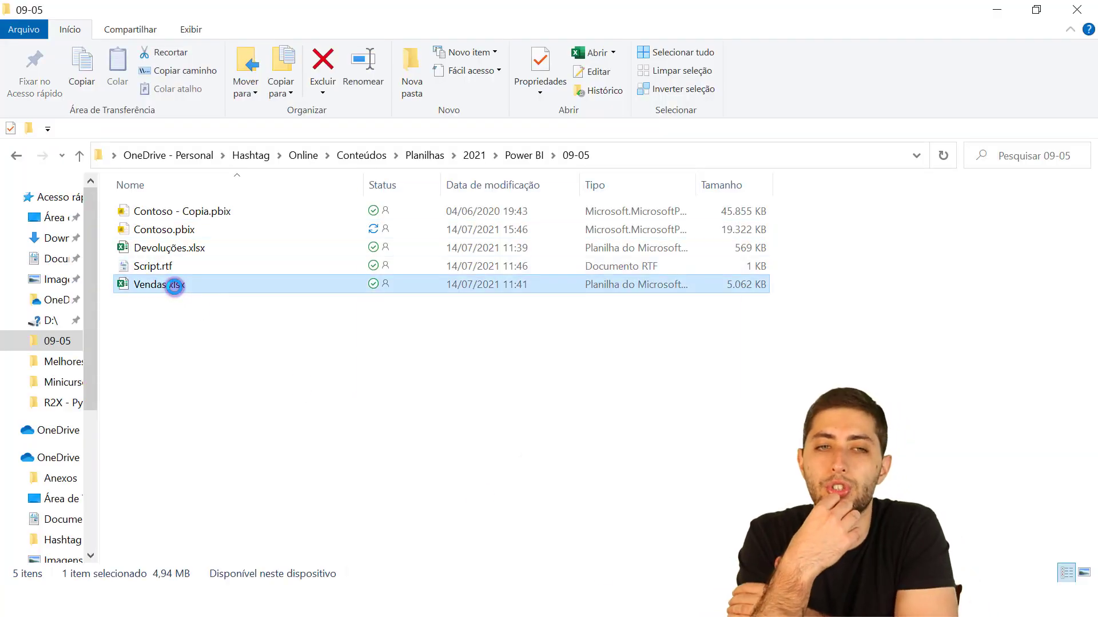
pyautogui.doubleClick(174, 286)
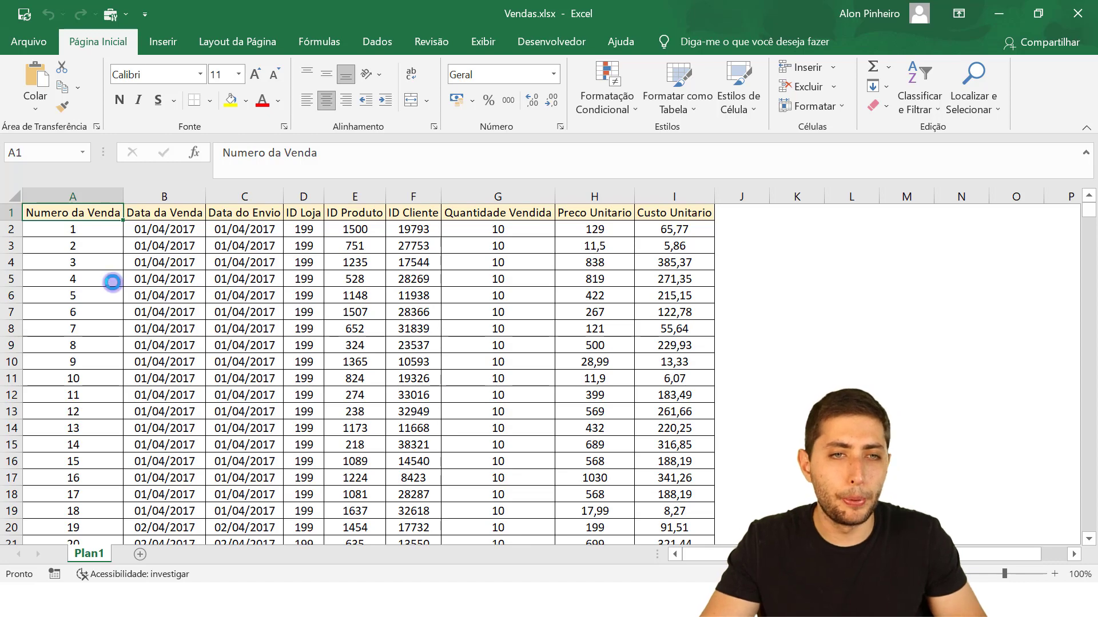
# - Examine the sales table on the Plan1 sheet from Numero da Venda through Custo Unitario
pyautogui.scroll(2, 113, 282)
pyautogui.moveTo(122, 220); pyautogui.dragTo(892, 483)
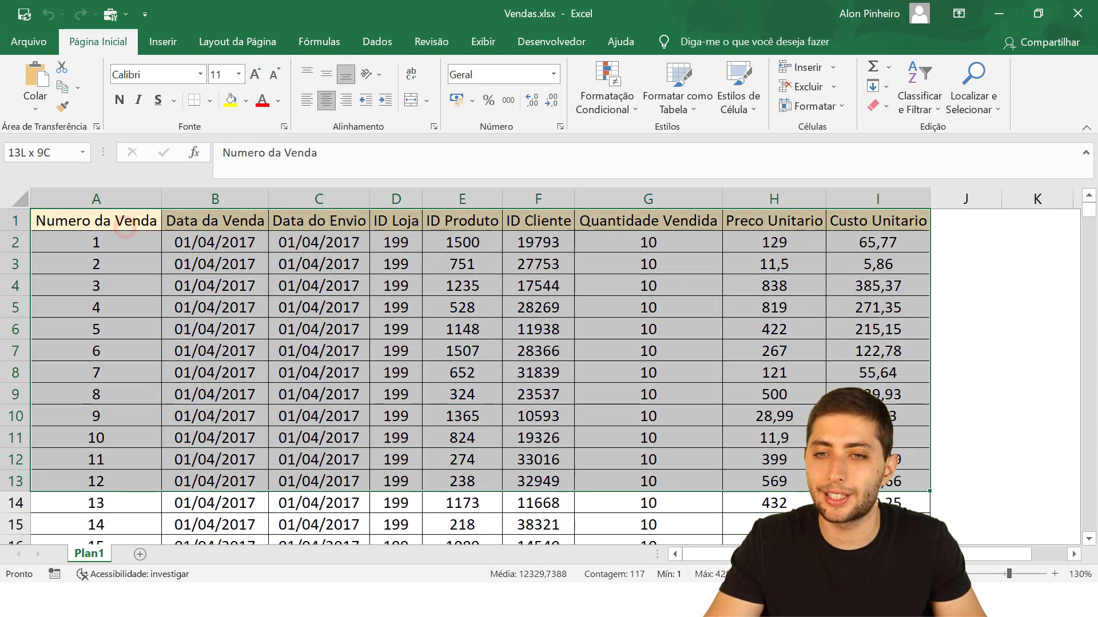
pyautogui.click(700, 385)
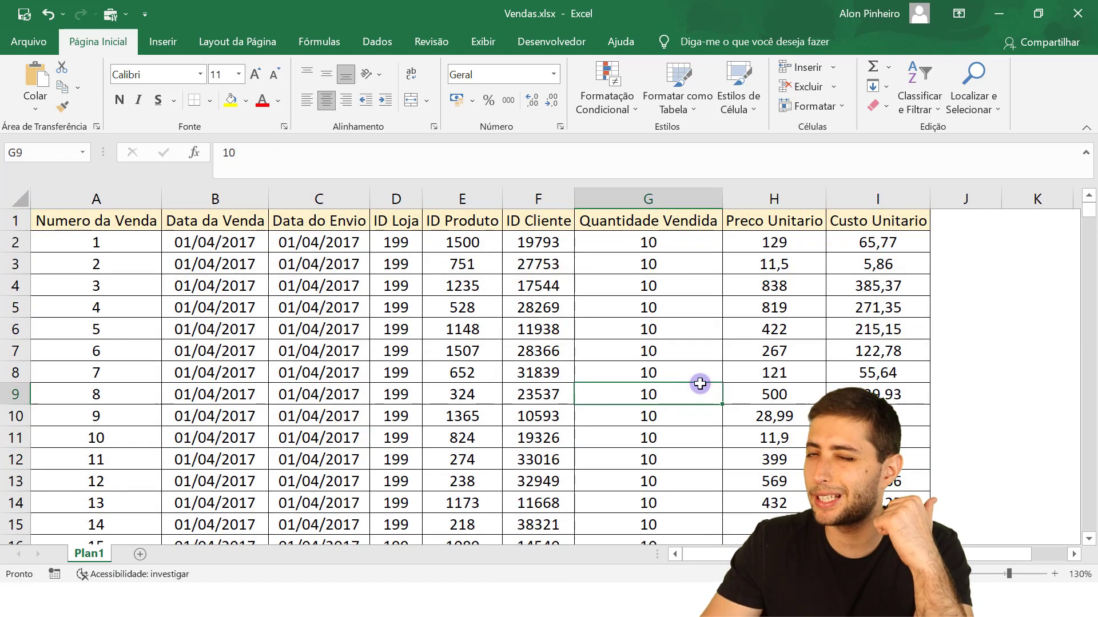
pyautogui.click(483, 301)
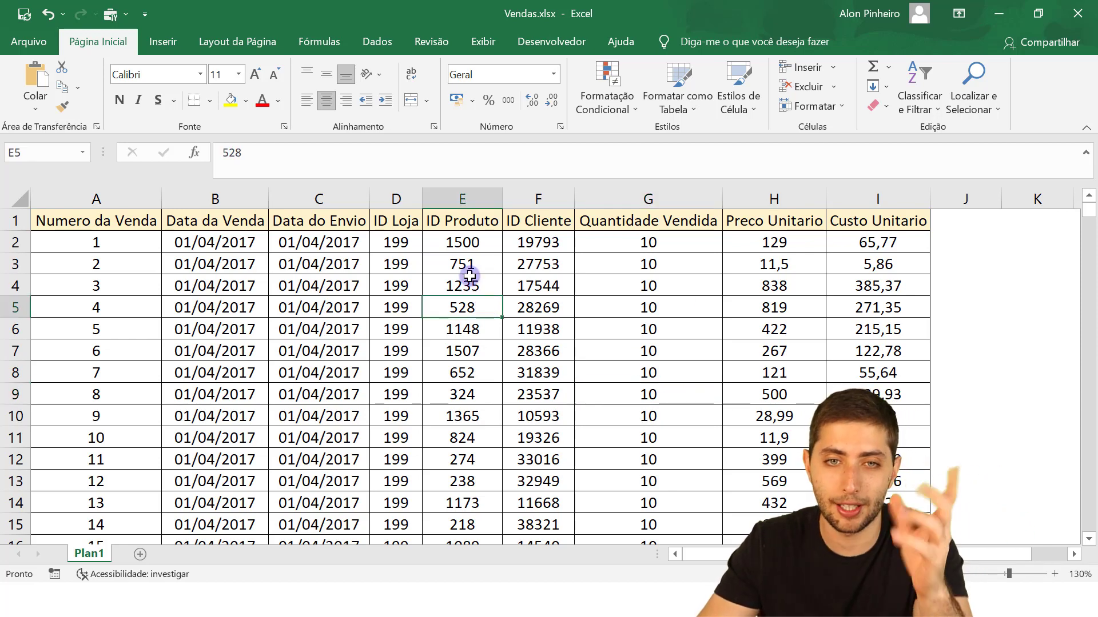
# - Compare the sales table's last filled row with the worksheet's final row, ending back at the header row
pyautogui.hotkey('ctrl', 'Down')
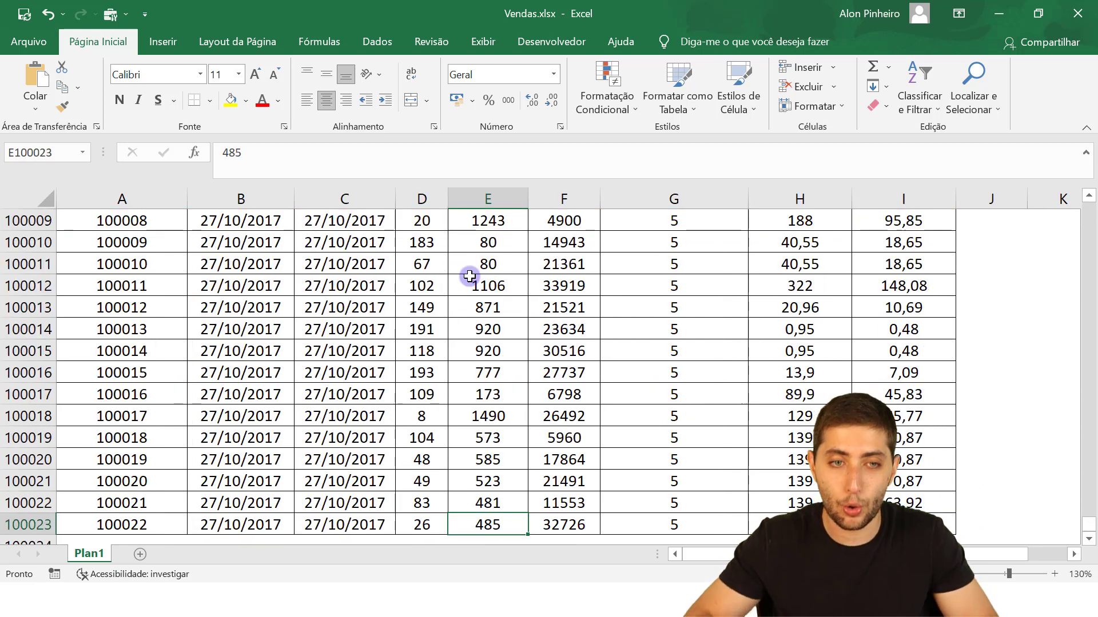
pyautogui.hotkey('ctrl', 'Down')
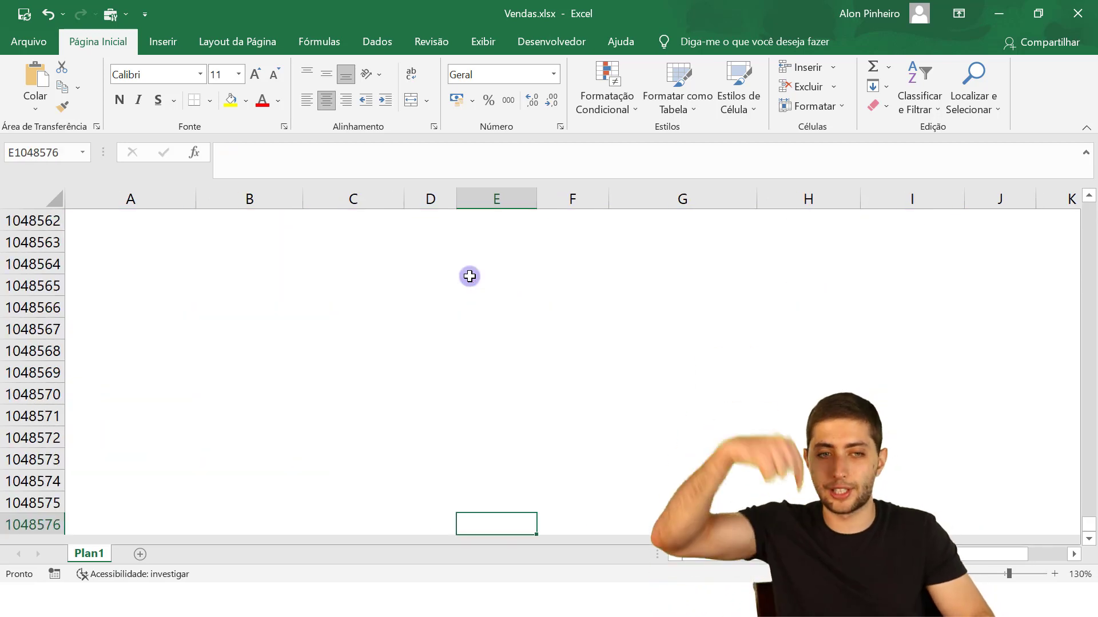
pyautogui.click(34, 526)
pyautogui.hotkey('ctrl', 'Up')
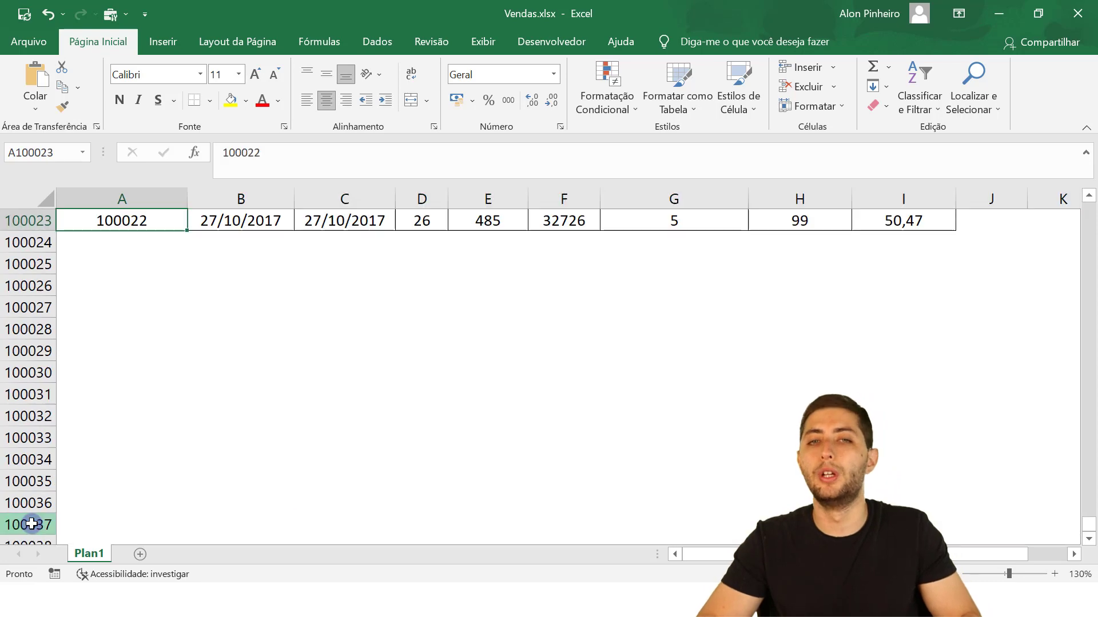
pyautogui.hotkey('ctrl', 'Up')
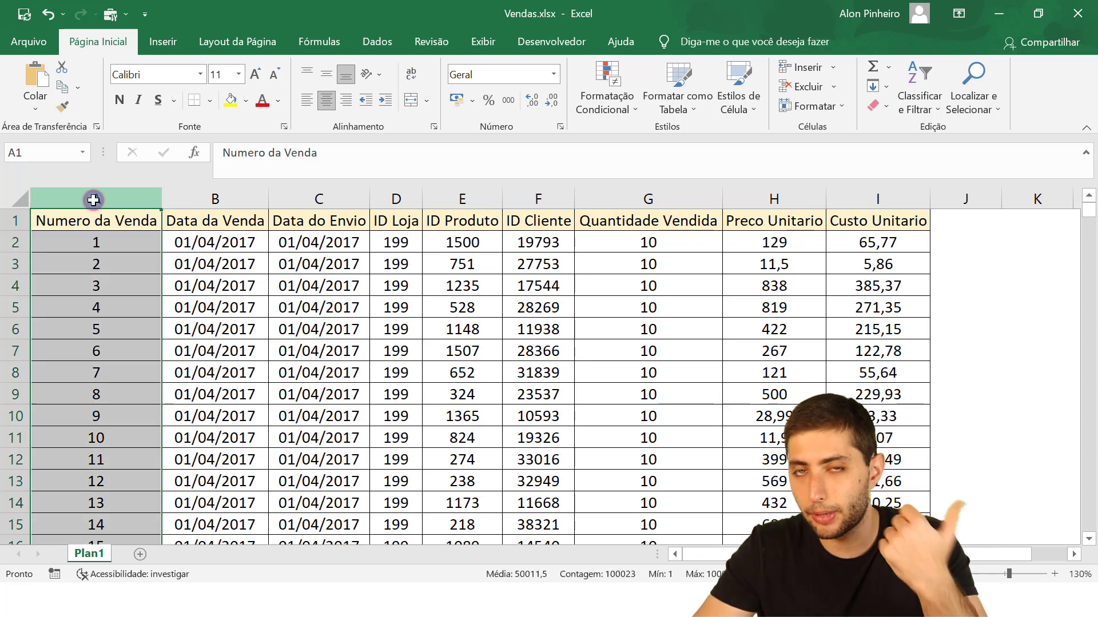
# - Review the sales columns from Data da Venda through Quantidade Vendida, and close the Vendas.xlsx workbook
pyautogui.click(208, 197)
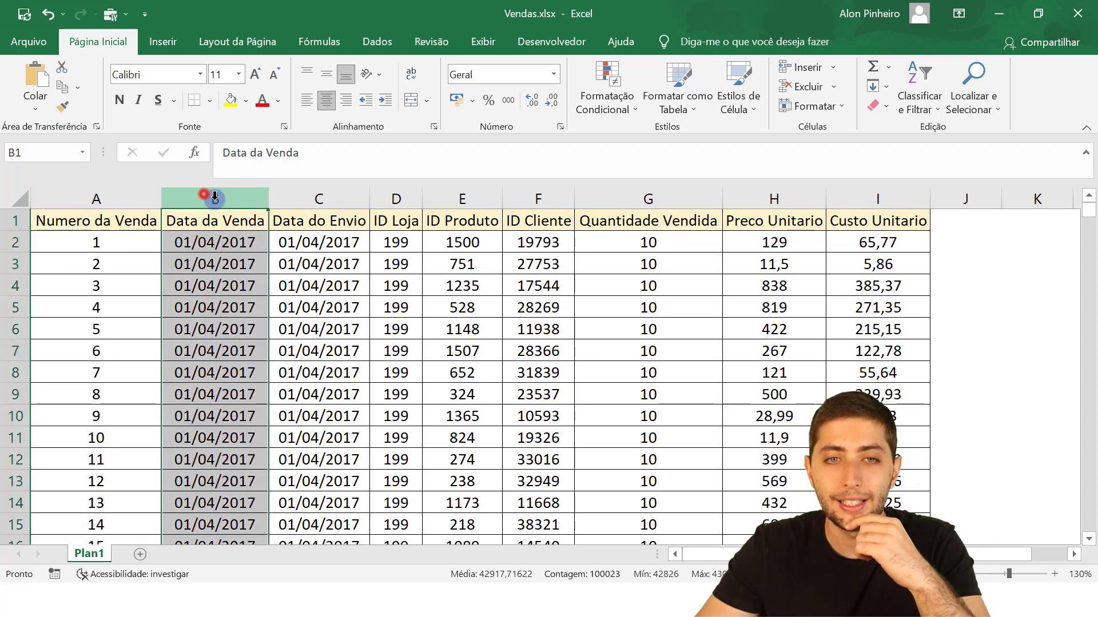
pyautogui.click(314, 196)
pyautogui.click(407, 198)
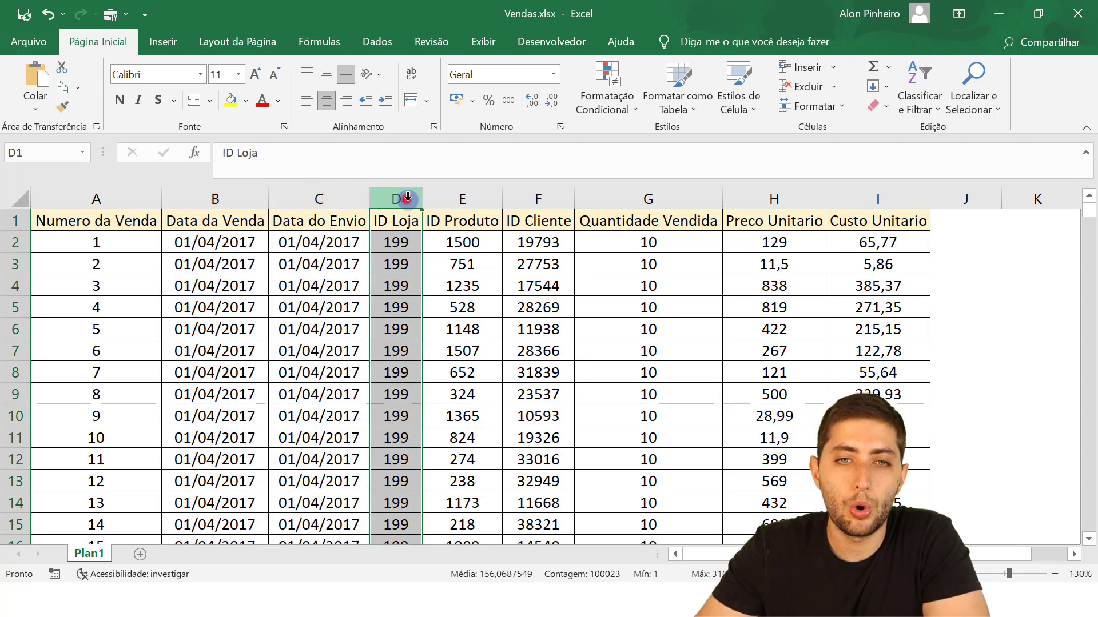
pyautogui.click(446, 201)
pyautogui.click(632, 196)
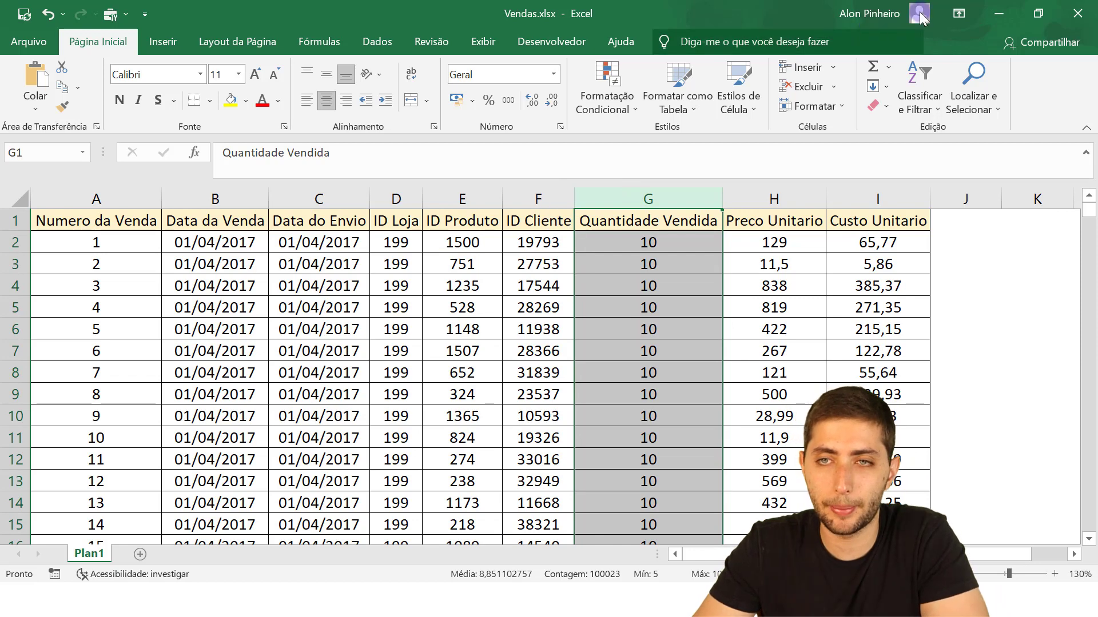
pyautogui.click(1079, 15)
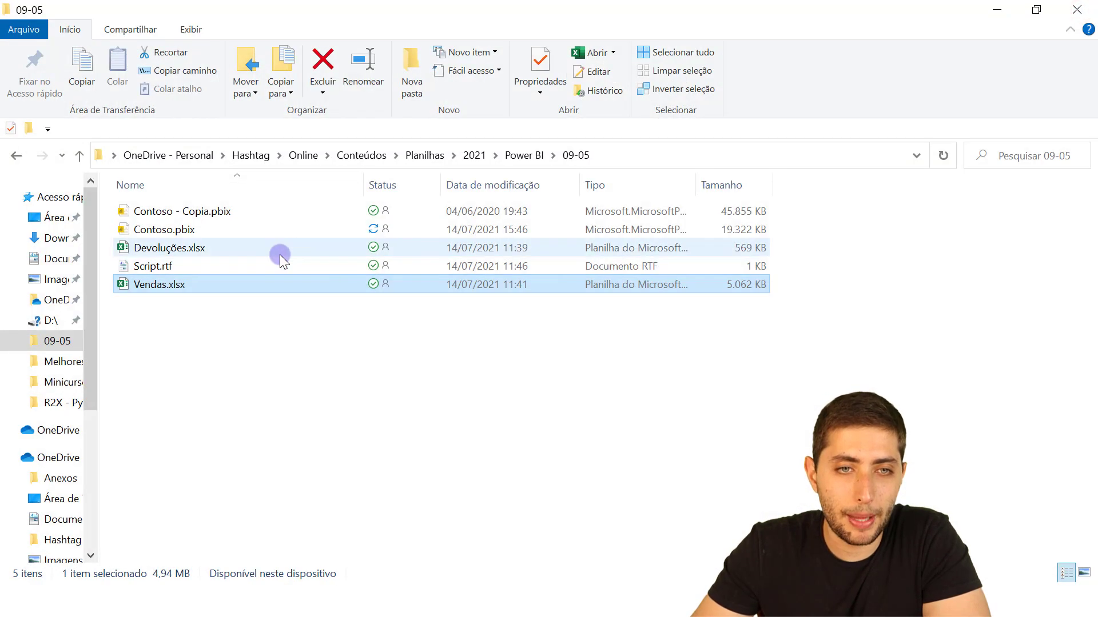
# - Open the Devoluções.xlsx workbook from the 09-05 folder and examine the first Numero da Venda entries
pyautogui.click(279, 255)
pyautogui.doubleClick(279, 255)
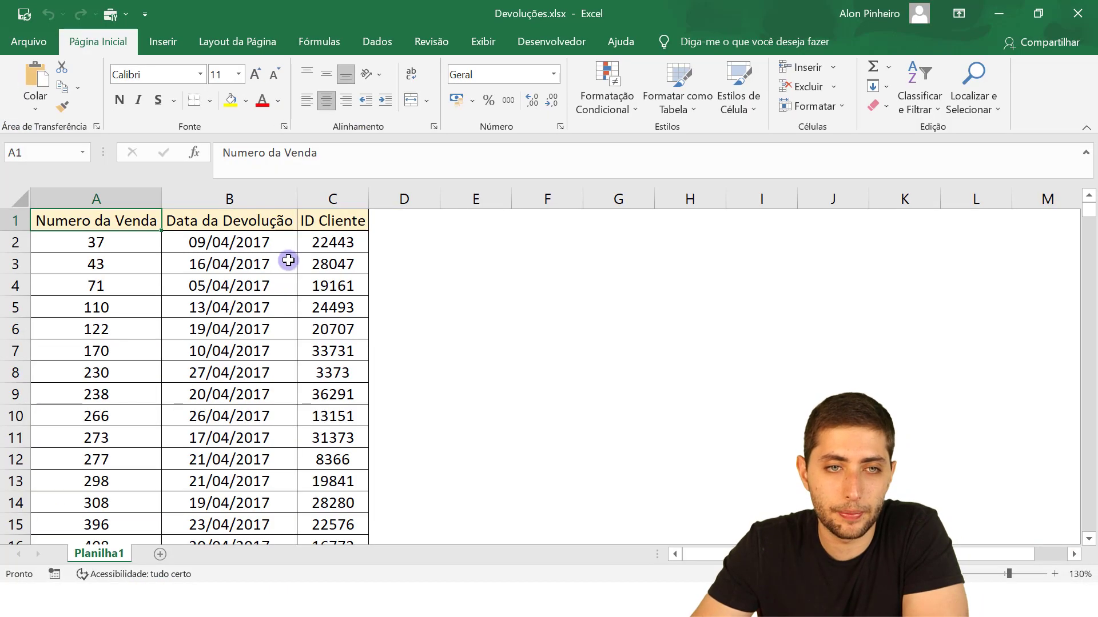
pyautogui.scroll(1, 133, 244)
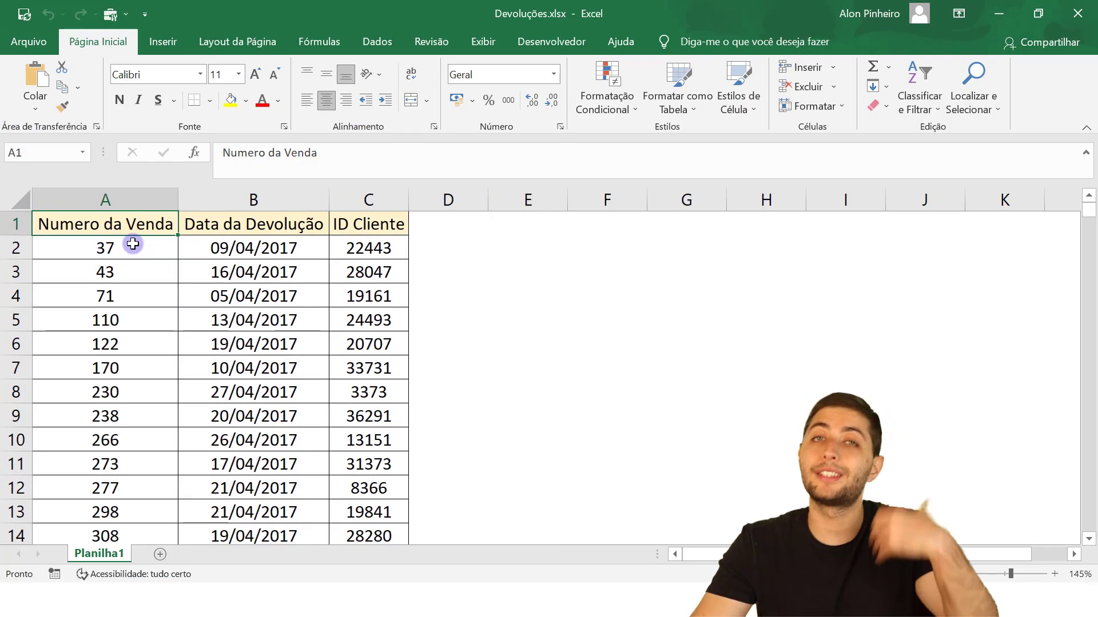
pyautogui.moveTo(119, 320); pyautogui.dragTo(110, 276)
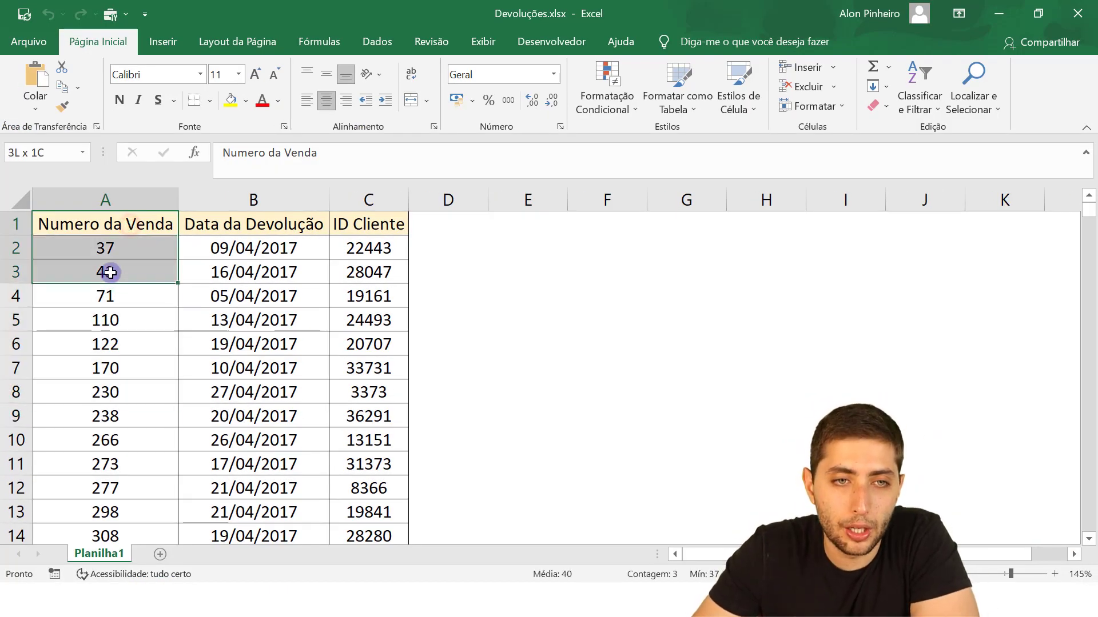
pyautogui.click(110, 250)
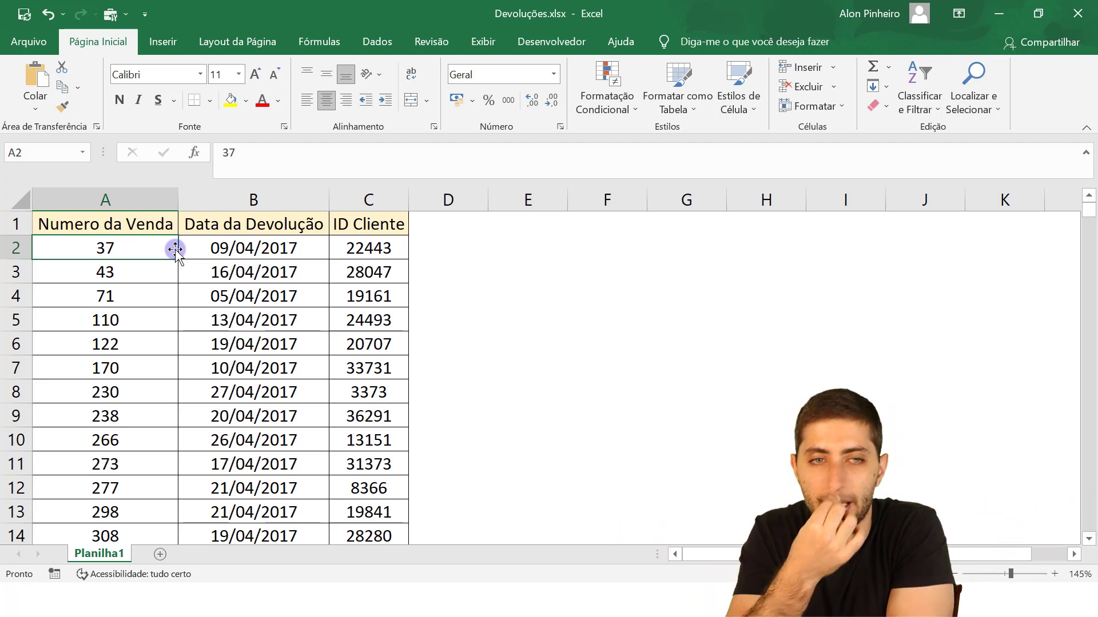
# - Examine the Numero da Venda, Data da Devolução and ID Cliente columns of the returns table, and close Devoluções.xlsx
pyautogui.moveTo(143, 229); pyautogui.dragTo(125, 463)
pyautogui.click(112, 261)
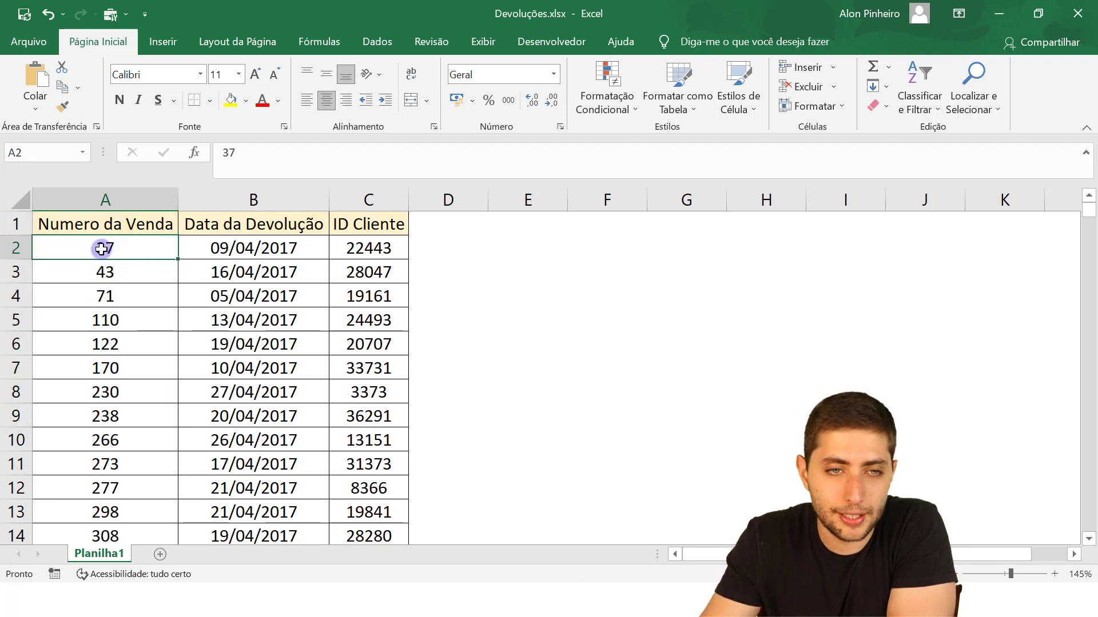
pyautogui.click(114, 268)
pyautogui.moveTo(212, 247); pyautogui.dragTo(240, 394)
pyautogui.moveTo(366, 247); pyautogui.dragTo(385, 353)
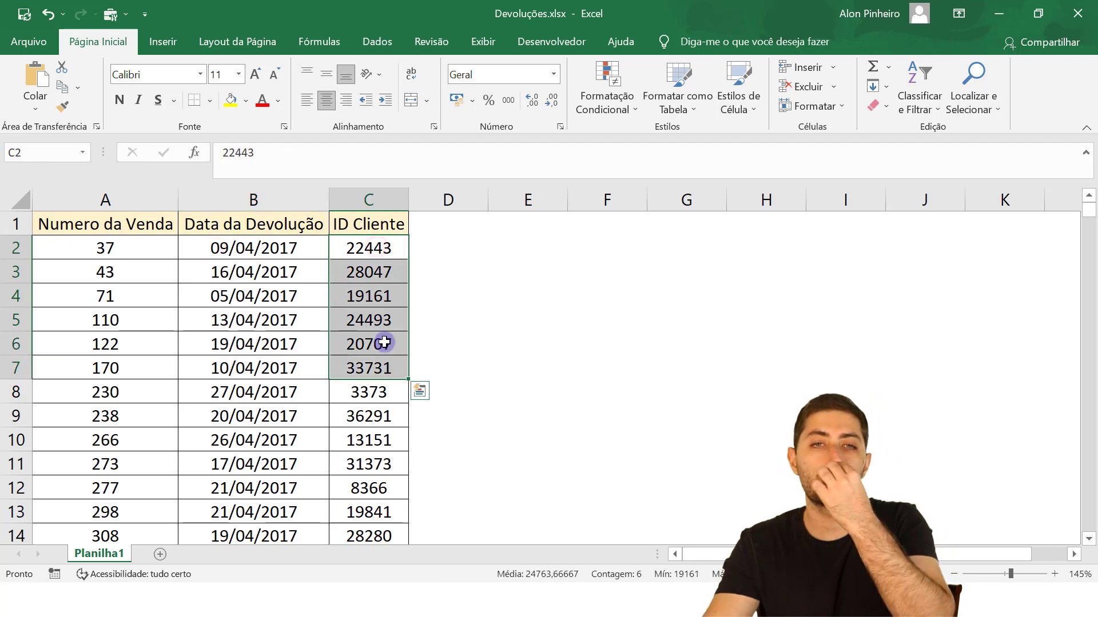
pyautogui.click(135, 237)
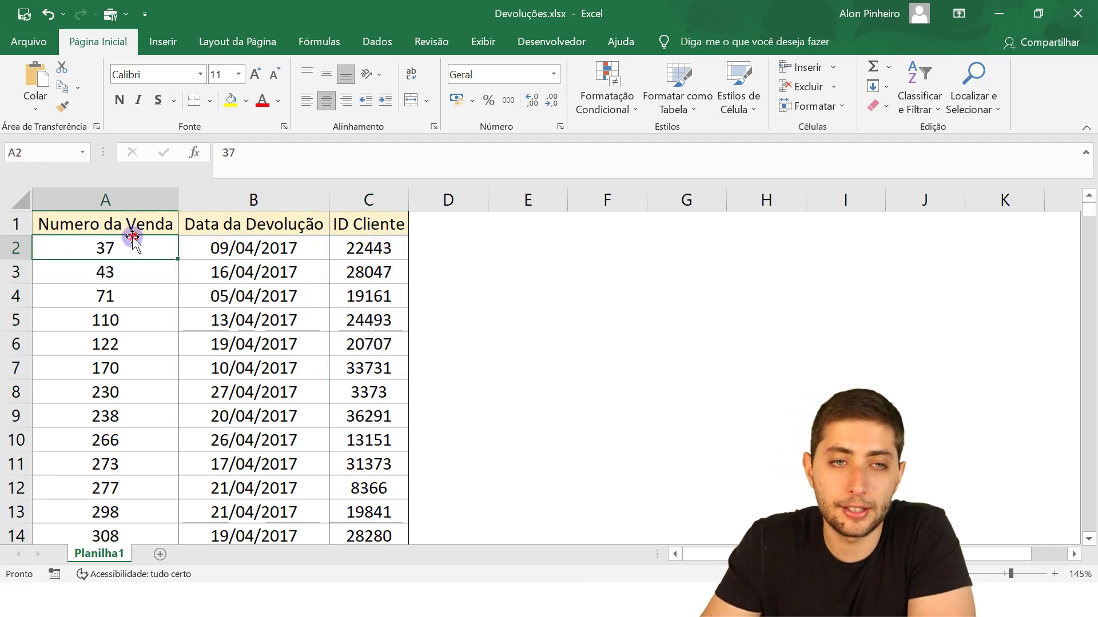
pyautogui.click(119, 223)
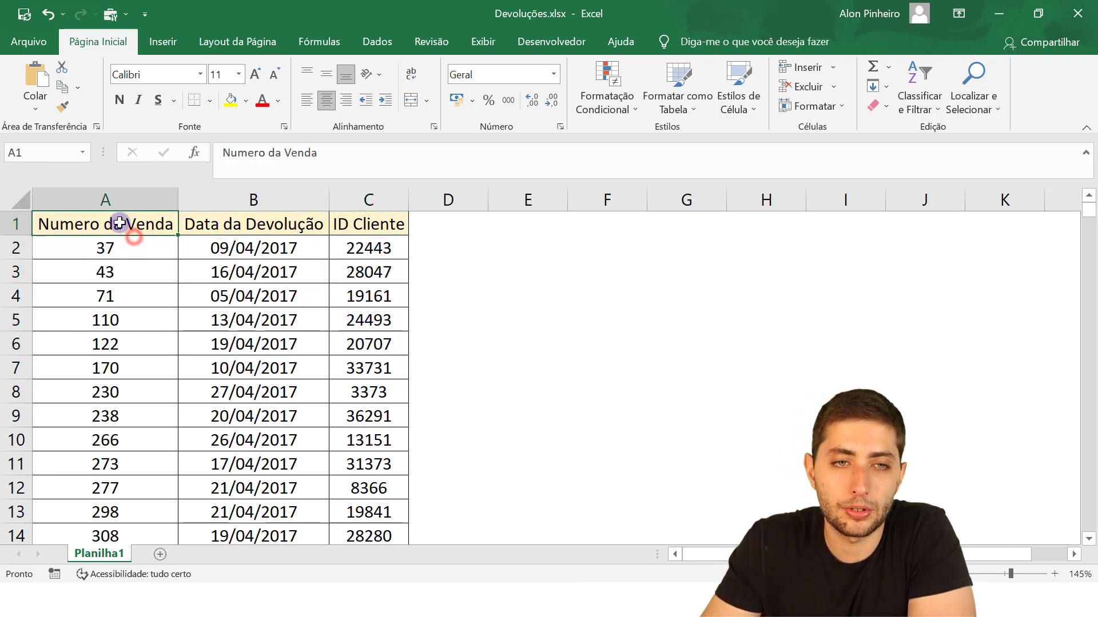
pyautogui.click(1076, 14)
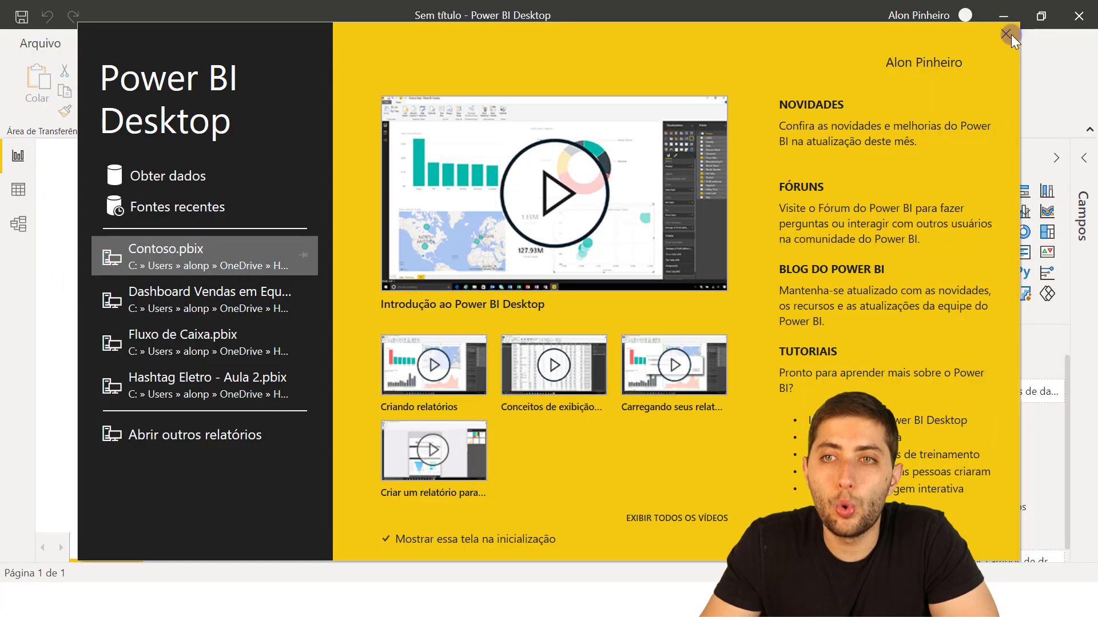
# - Dismiss the Power BI Desktop start screen, and reopen Vendas.xlsx from the 09-05 folder in File Explorer
pyautogui.click(1011, 36)
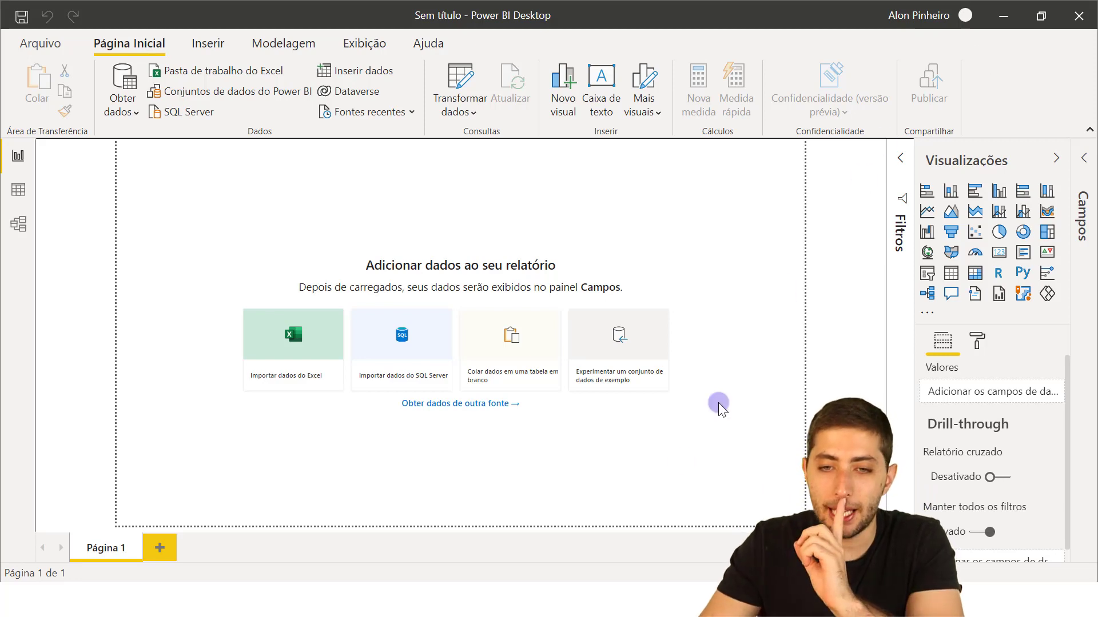
pyautogui.hotkey('alt', 'Tab')
pyautogui.click(233, 290)
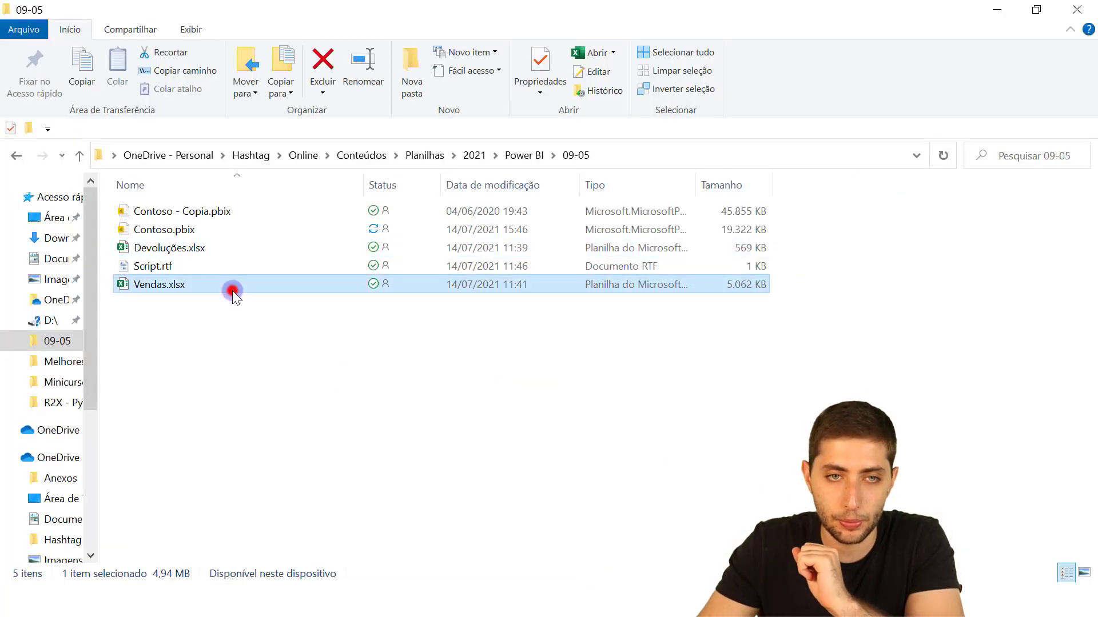
pyautogui.doubleClick(232, 291)
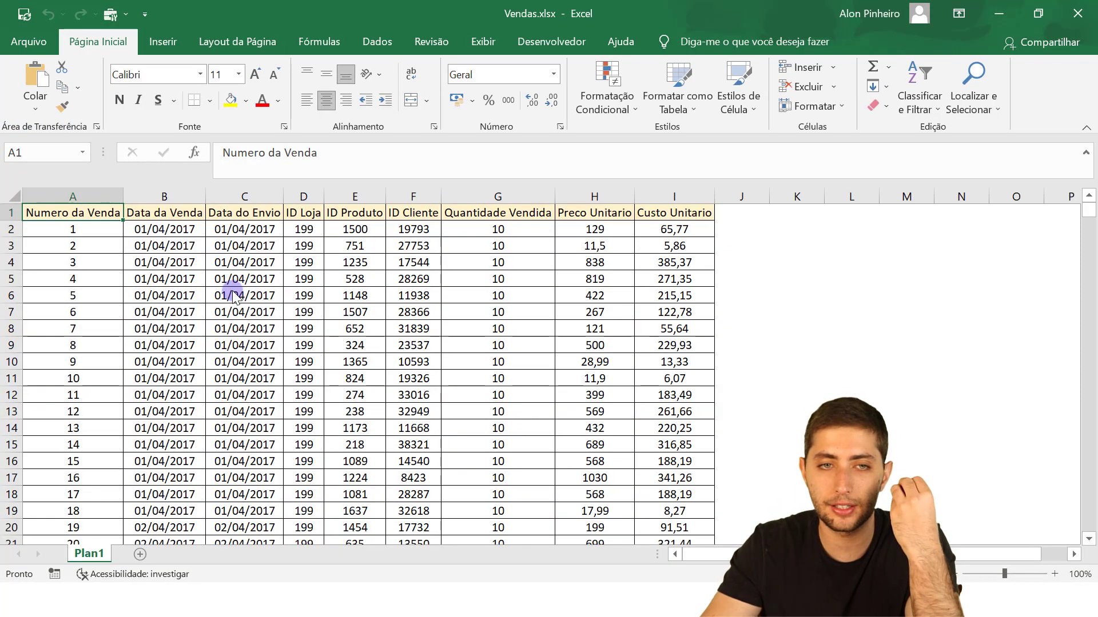
pyautogui.scroll(3, 203, 273)
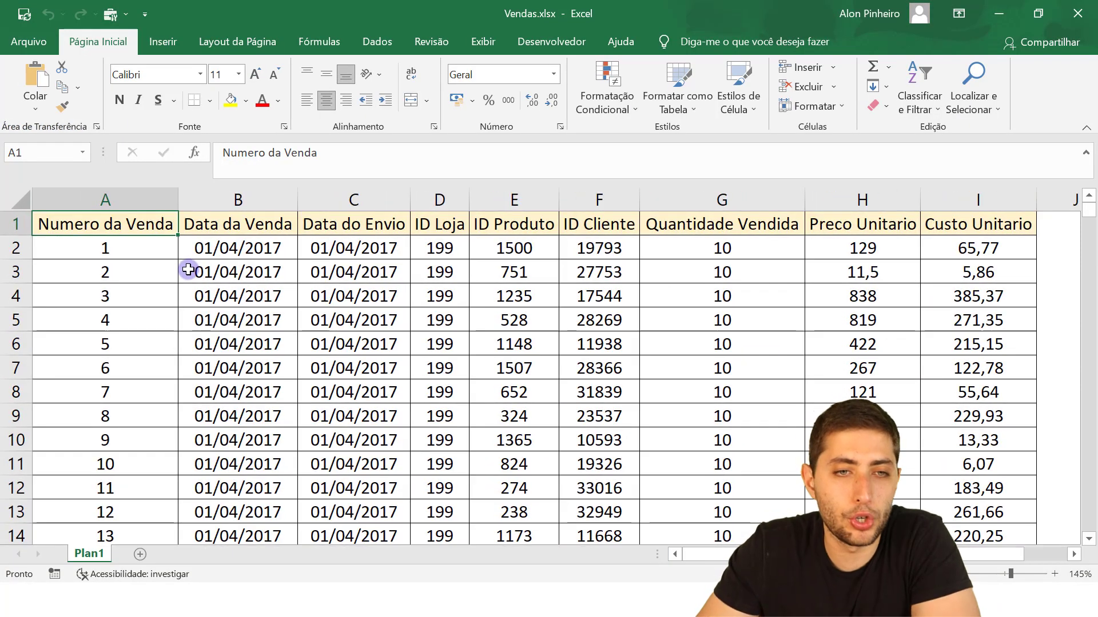
pyautogui.scroll(-1, 188, 270)
# - Return to File Explorer and open Devoluções.xlsx alongside Vendas.xlsx, with the first returned sale selected
pyautogui.hotkey('alt', 'Tab')
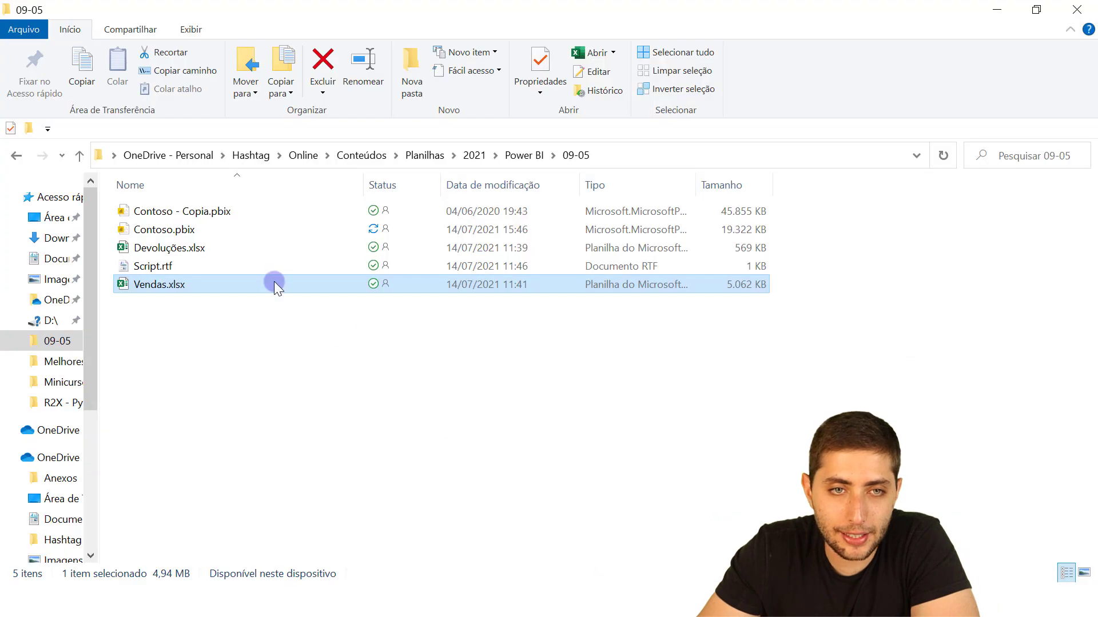
pyautogui.click(216, 245)
pyautogui.hotkey('alt', 'Tab')
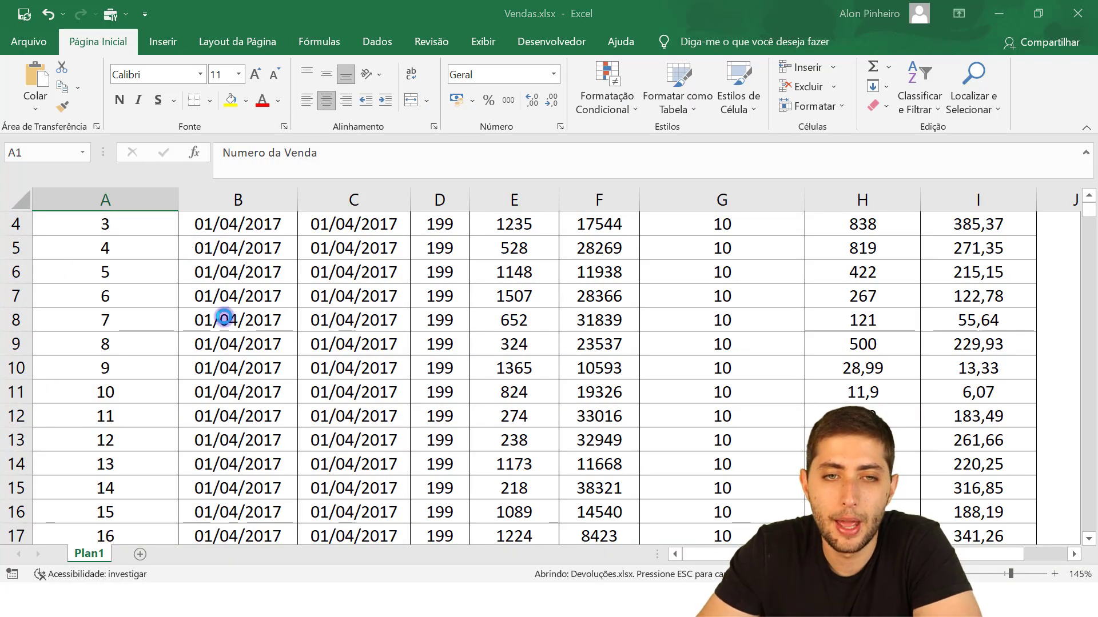
pyautogui.click(102, 242)
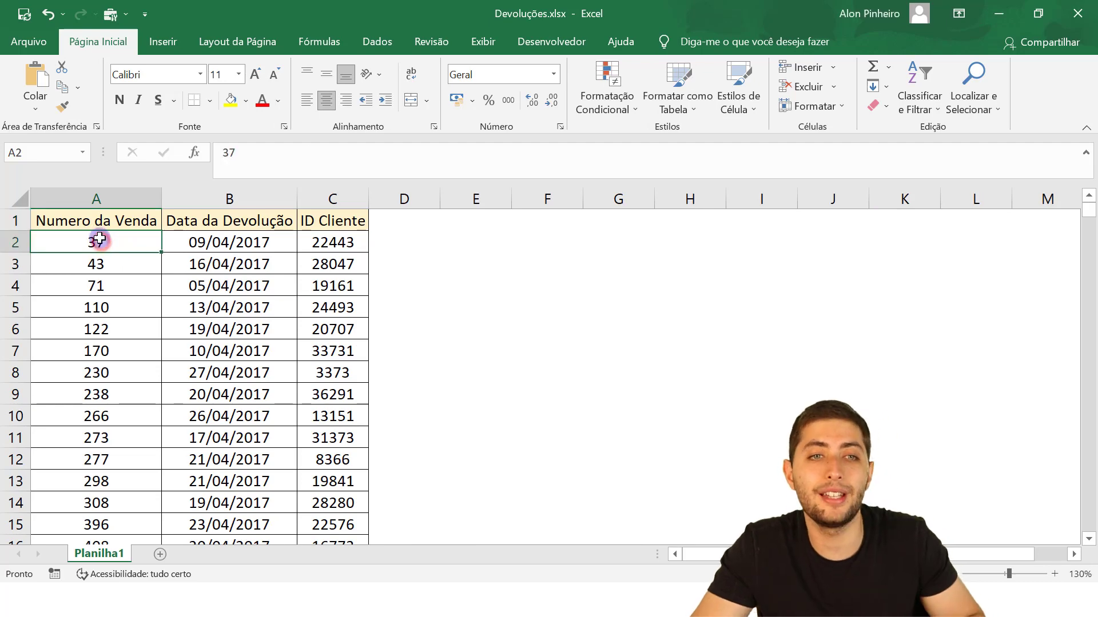
pyautogui.scroll(2, 99, 239)
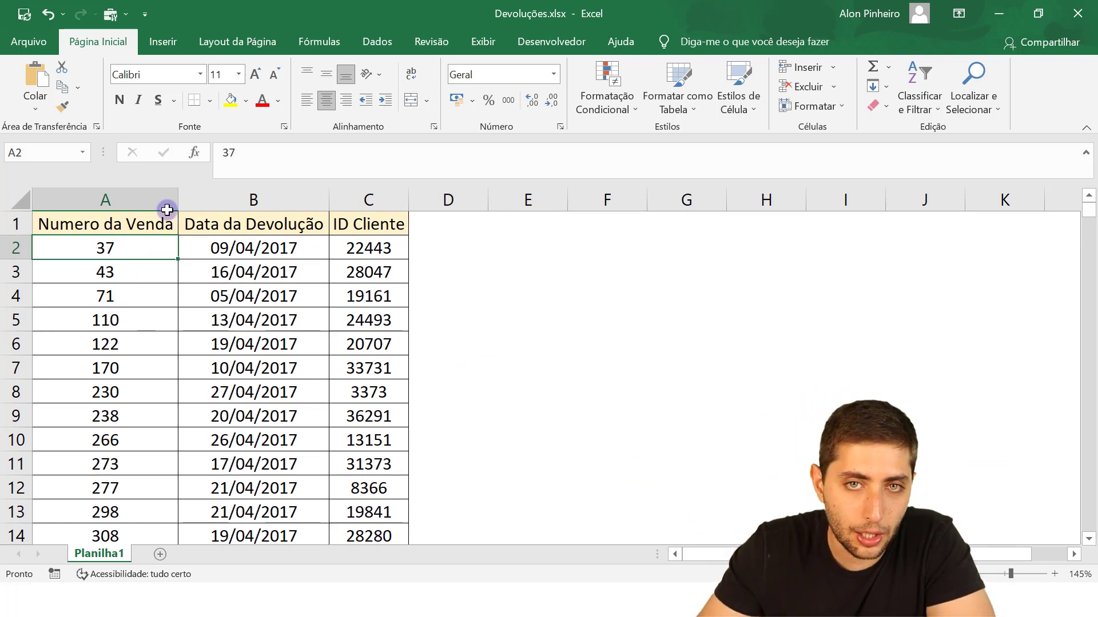
# - Select the return record of sale 37 in Devoluções.xlsx and find the matching sale row in Vendas.xlsx
pyautogui.moveTo(408, 340); pyautogui.dragTo(338, 251)
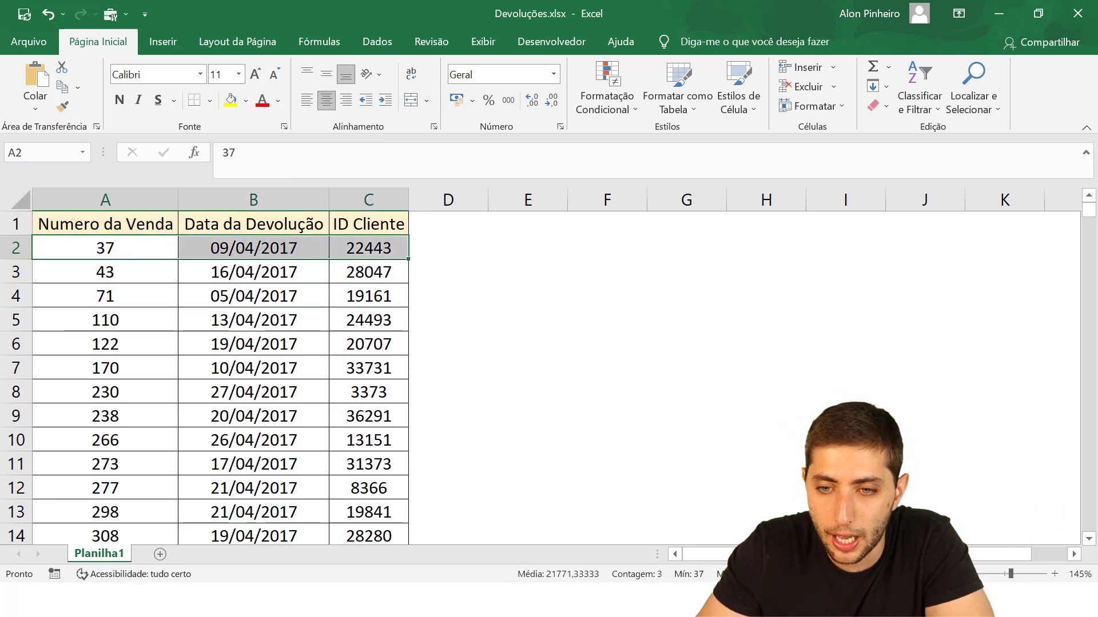
pyautogui.hotkey('alt', 'Tab')
pyautogui.scroll(-5, 311, 372)
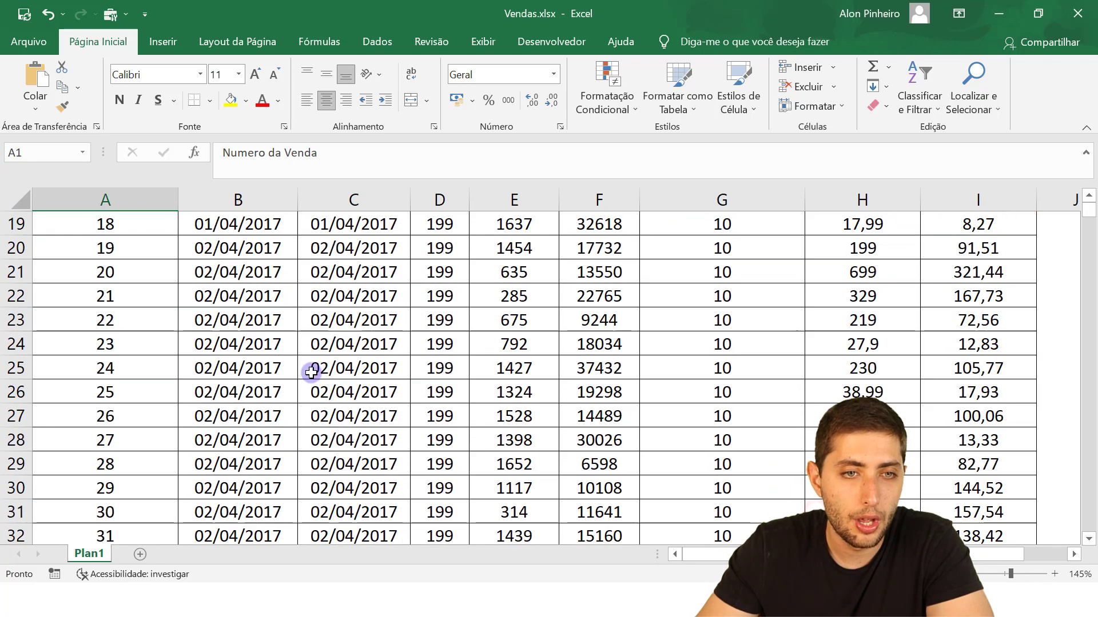
pyautogui.scroll(-3, 311, 372)
pyautogui.click(104, 463)
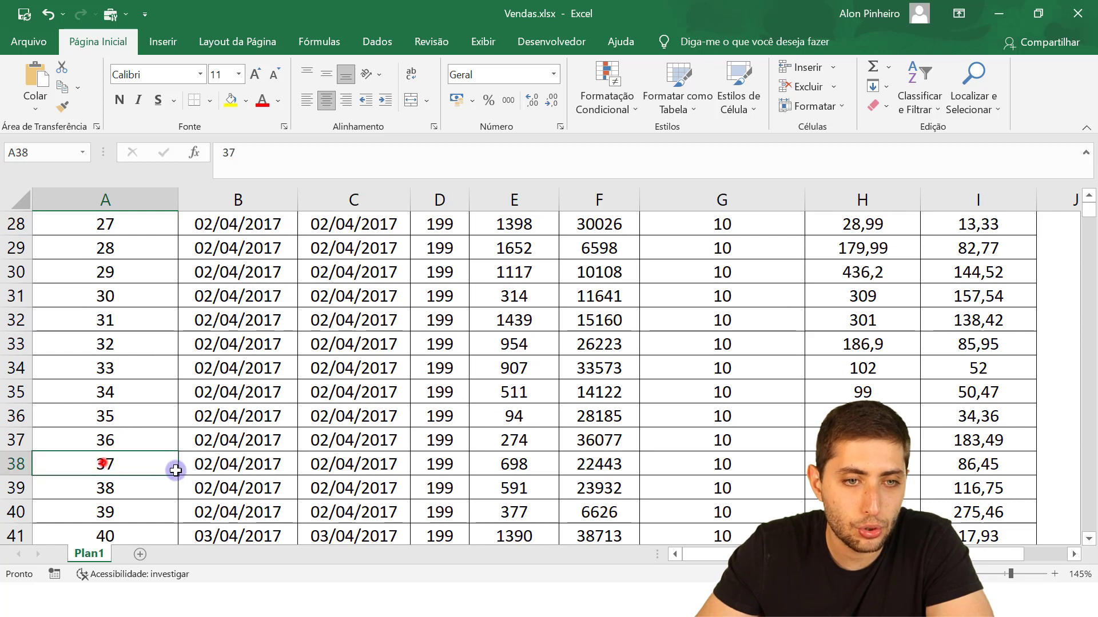
pyautogui.hotkey('shift', 'space')
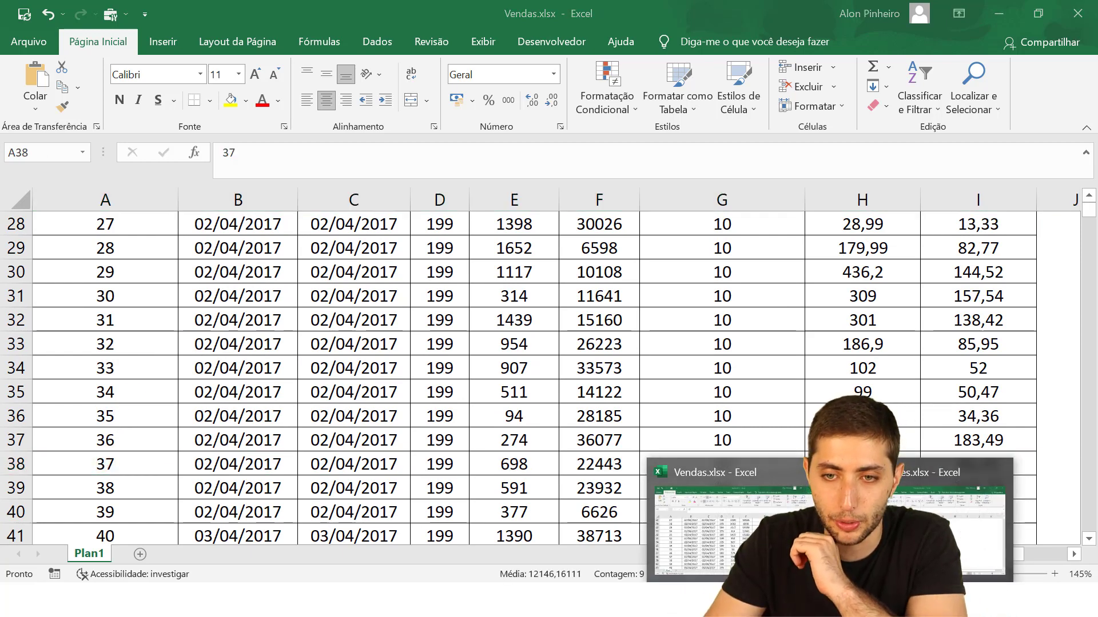
# - Select the return record of sale 43 in Devoluções.xlsx and find the matching sale row in Vendas.xlsx
pyautogui.click(980, 526)
pyautogui.hotkey('ctrl', 'shift', 'Right')
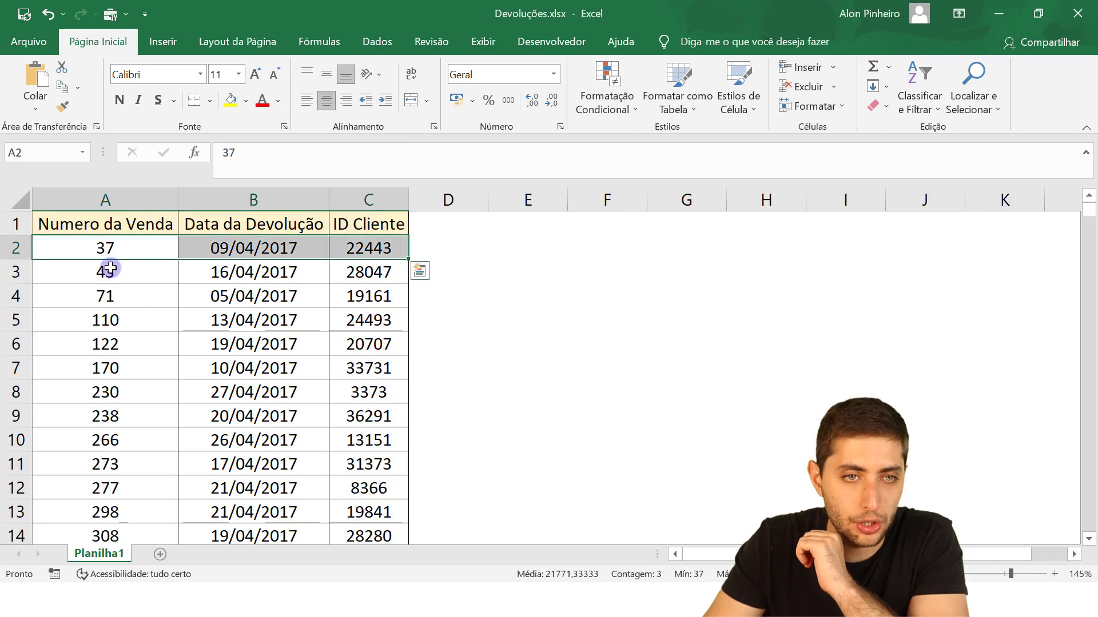
pyautogui.click(21, 271)
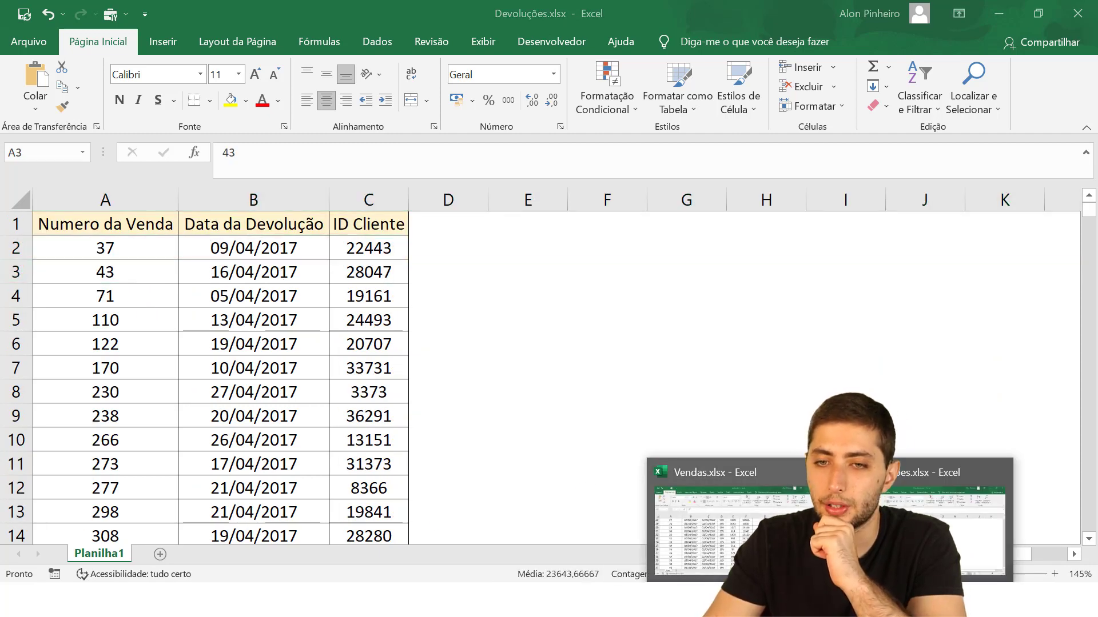
pyautogui.click(743, 518)
pyautogui.hotkey('shift', 'space')
pyautogui.scroll(-4, 81, 408)
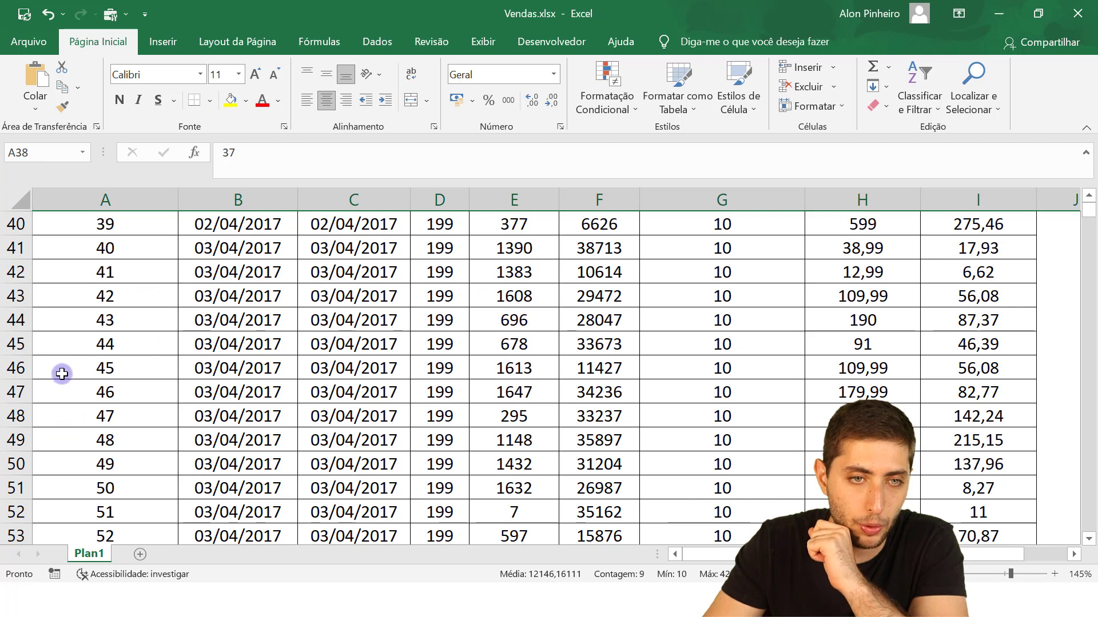
pyautogui.click(21, 325)
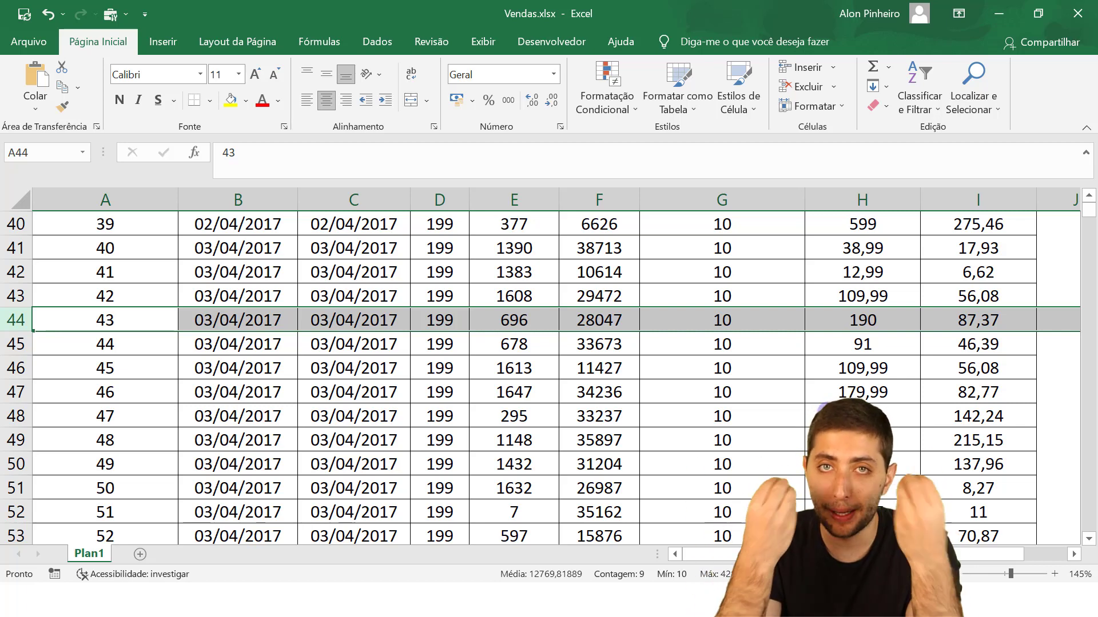
# - Compare the whole Numero da Venda column of Vendas.xlsx with the same column in Devoluções.xlsx
pyautogui.scroll(13, 893, 374)
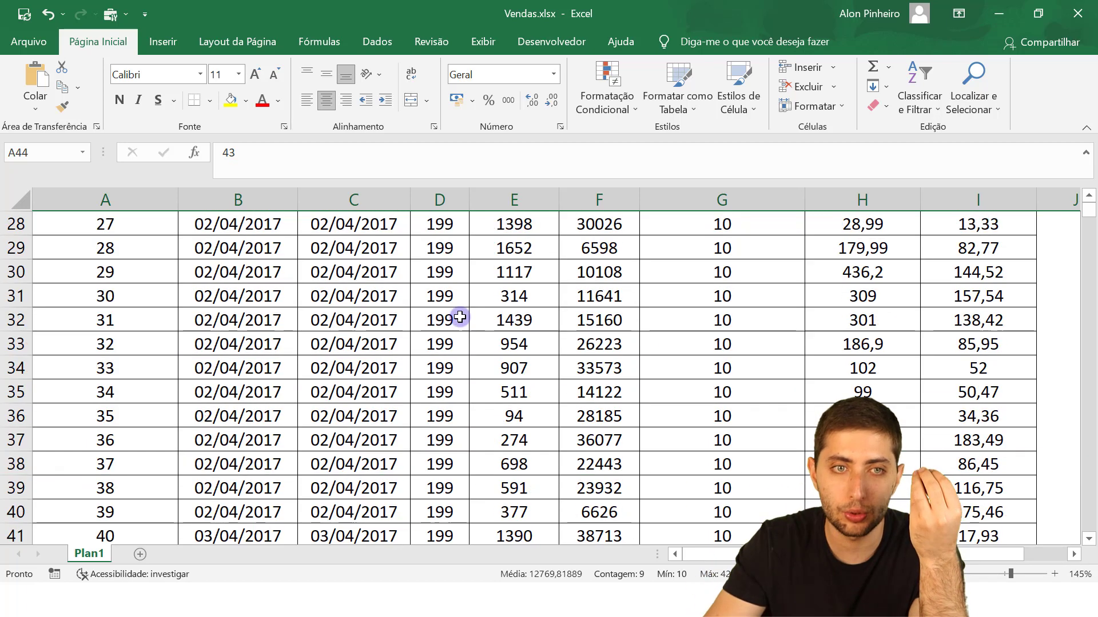
pyautogui.click(137, 200)
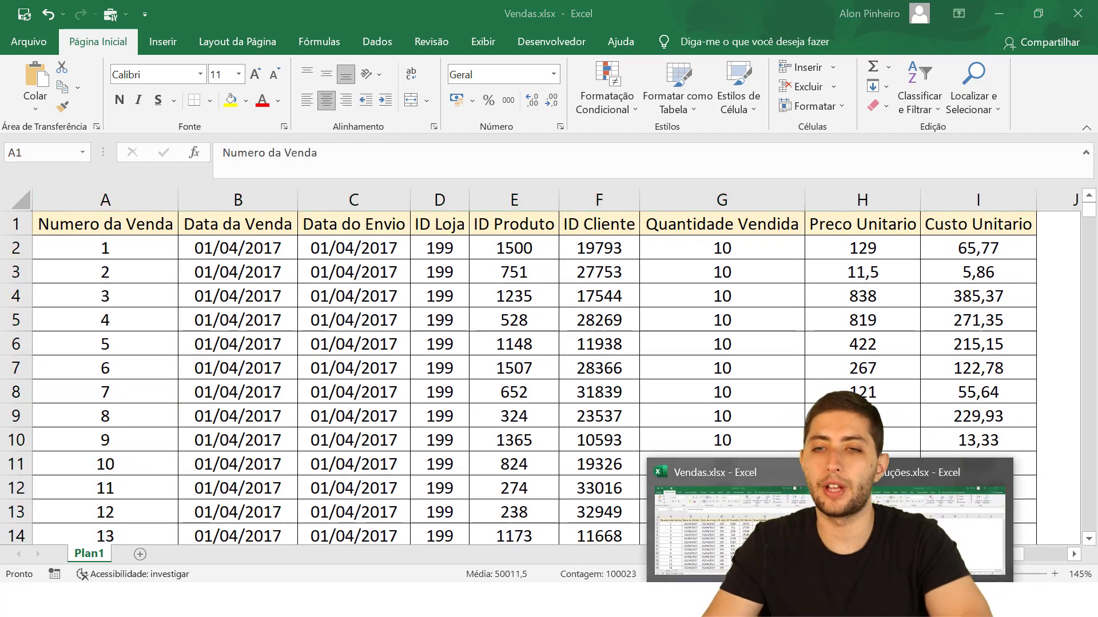
pyautogui.click(966, 520)
pyautogui.click(110, 200)
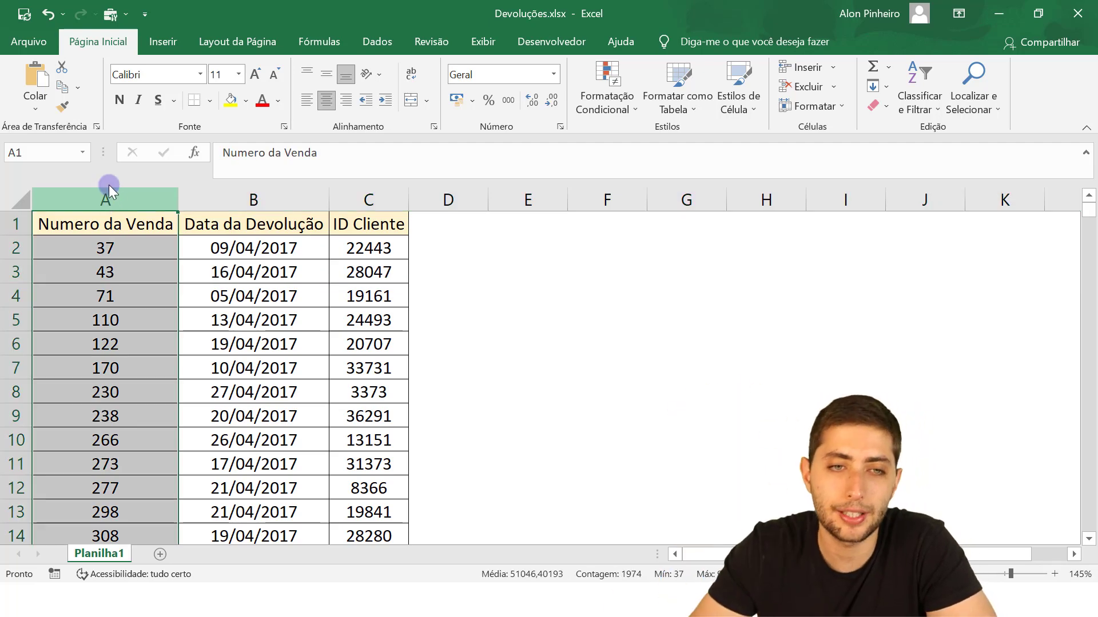
# - Close the Devoluções.xlsx and Vendas.xlsx workbooks and return to the blank Power BI Desktop report
pyautogui.click(1079, 14)
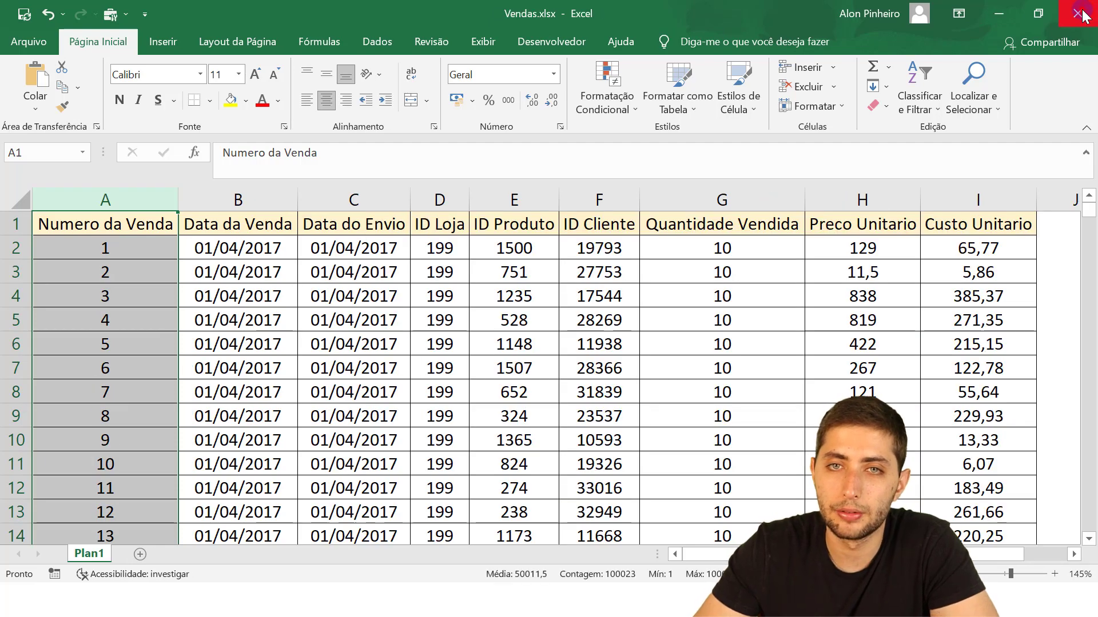
pyautogui.click(1079, 14)
pyautogui.click(353, 212)
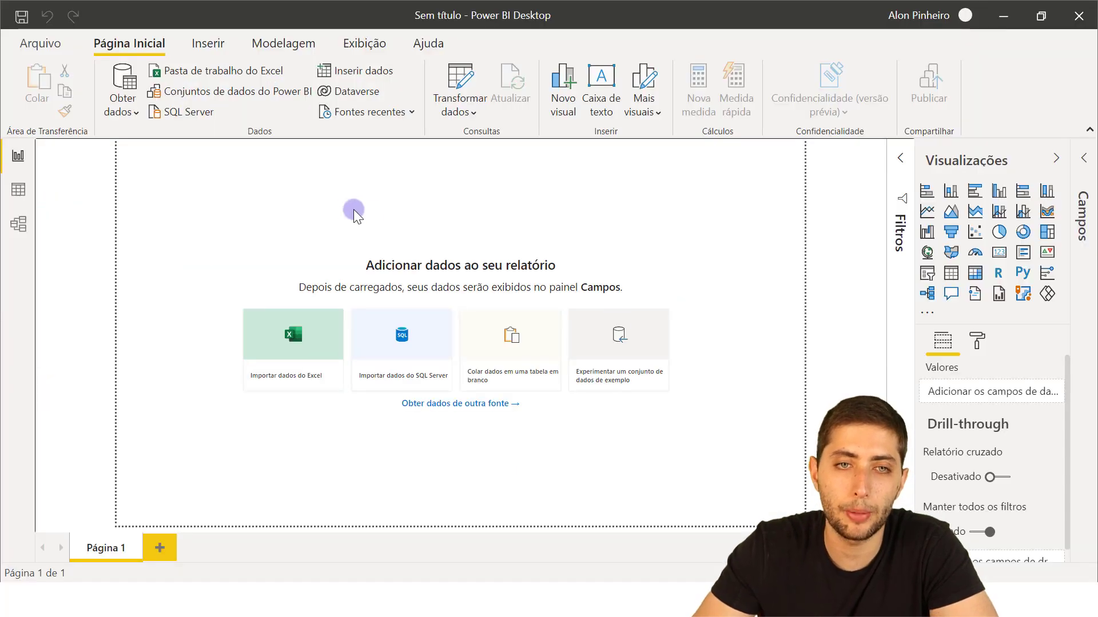
pyautogui.click(184, 93)
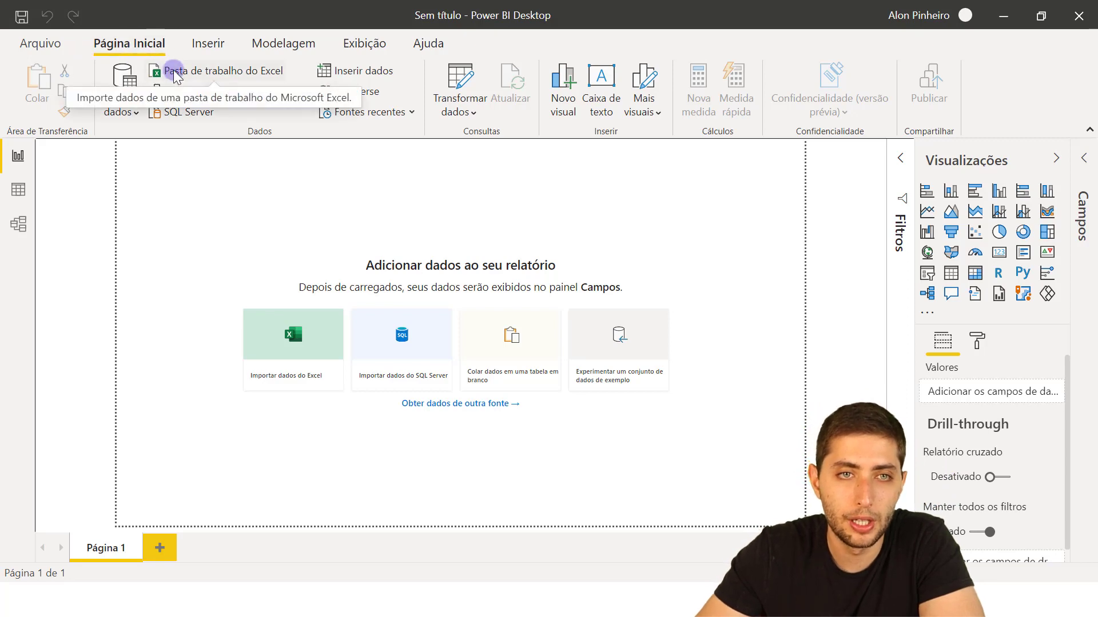
# - Import the Plan1 sheet of Vendas.xlsx from the 09-05 folder and open it in the Power Query editor
pyautogui.click(174, 71)
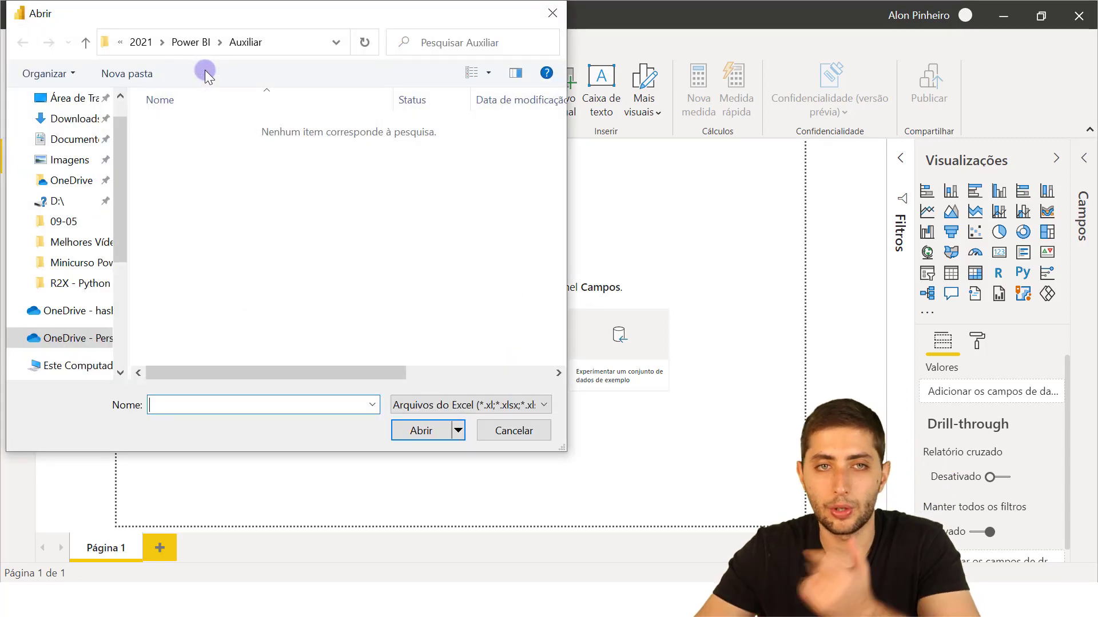
pyautogui.click(73, 221)
pyautogui.click(204, 143)
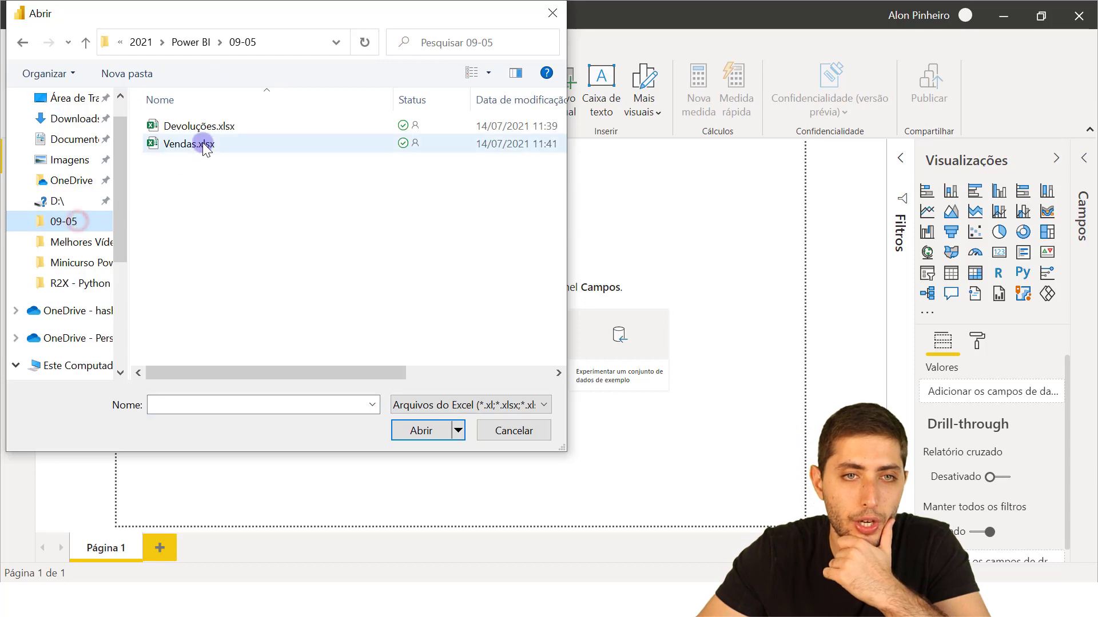
pyautogui.click(419, 432)
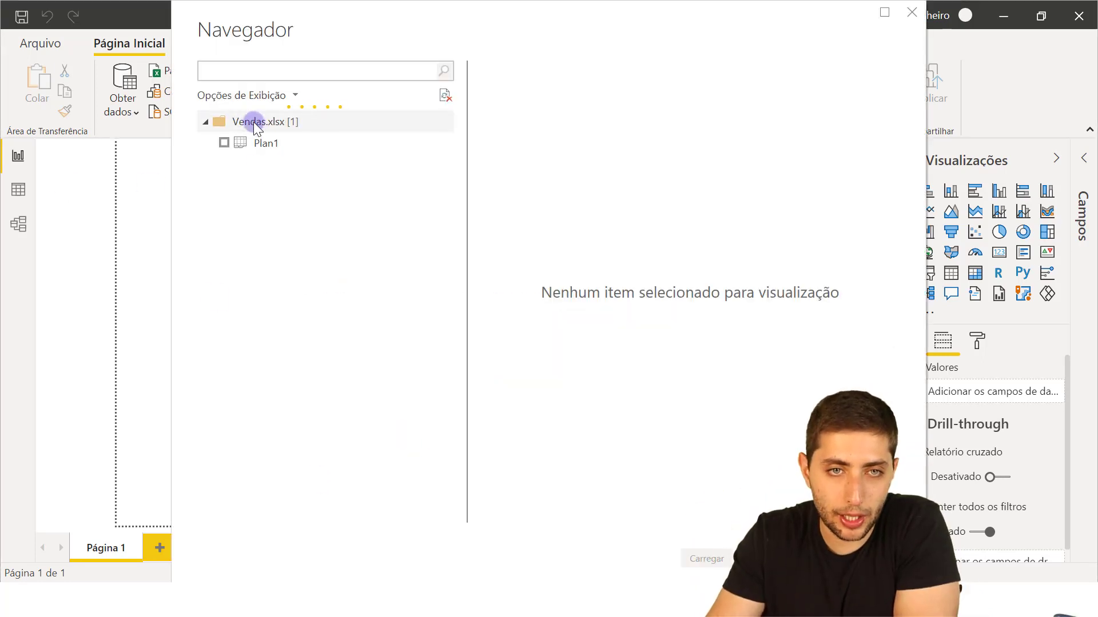
pyautogui.click(268, 140)
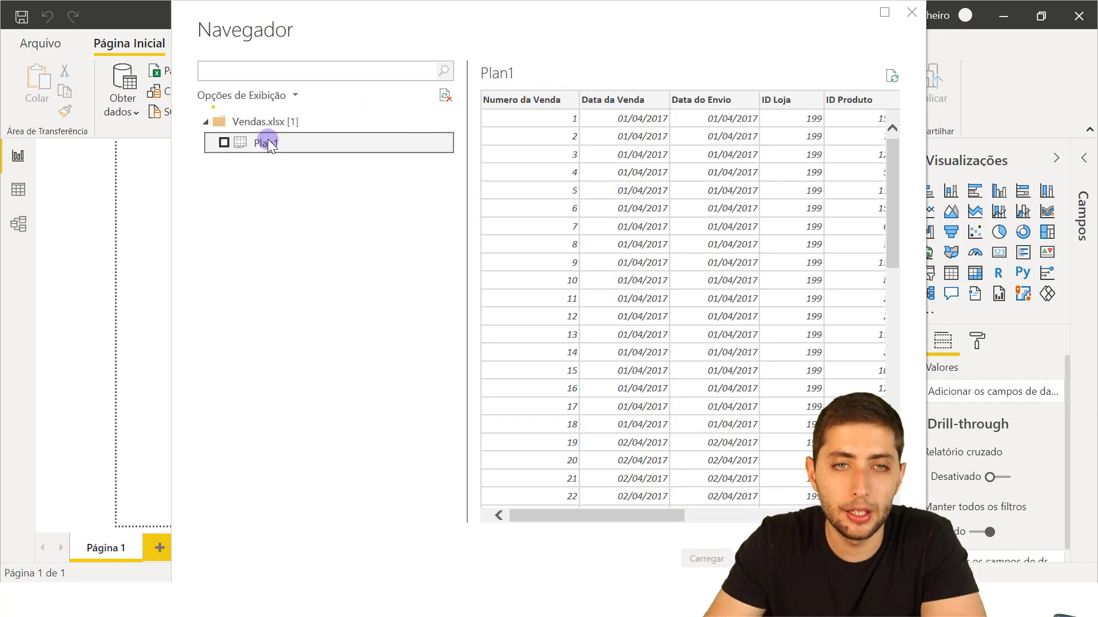
pyautogui.click(224, 142)
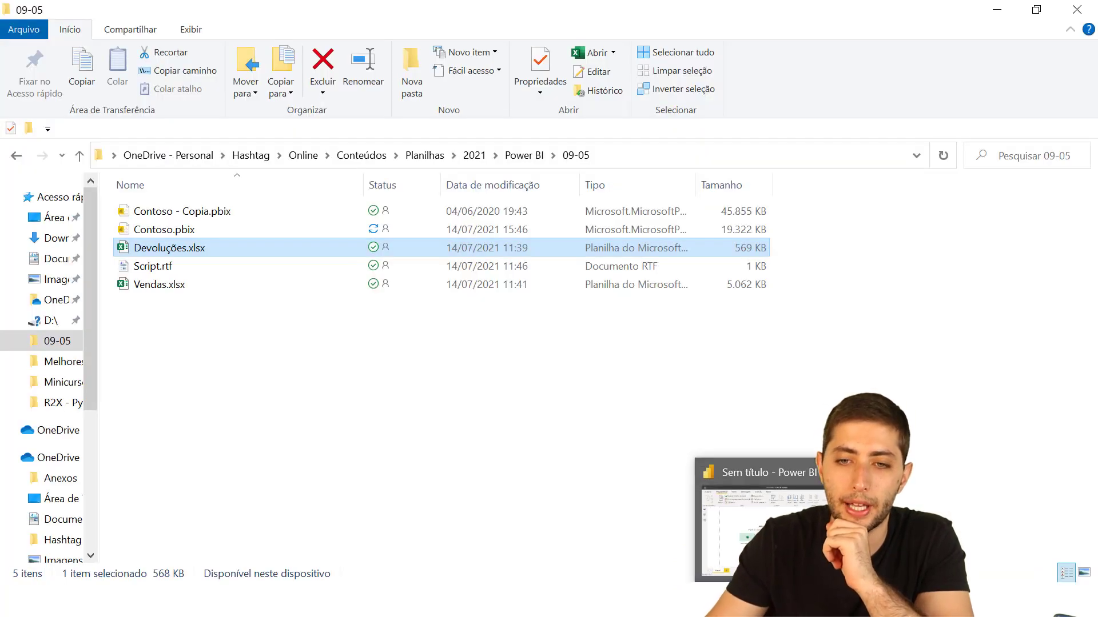
pyautogui.click(760, 529)
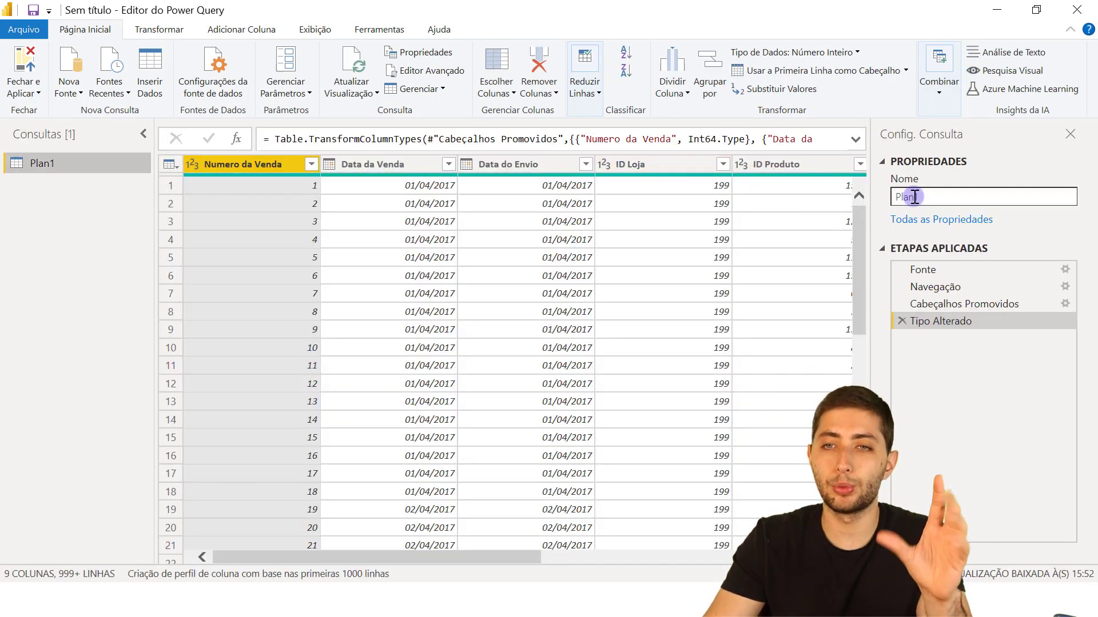
# - Rename the Plan1 query as BaseVendas
pyautogui.moveTo(922, 198); pyautogui.dragTo(898, 197)
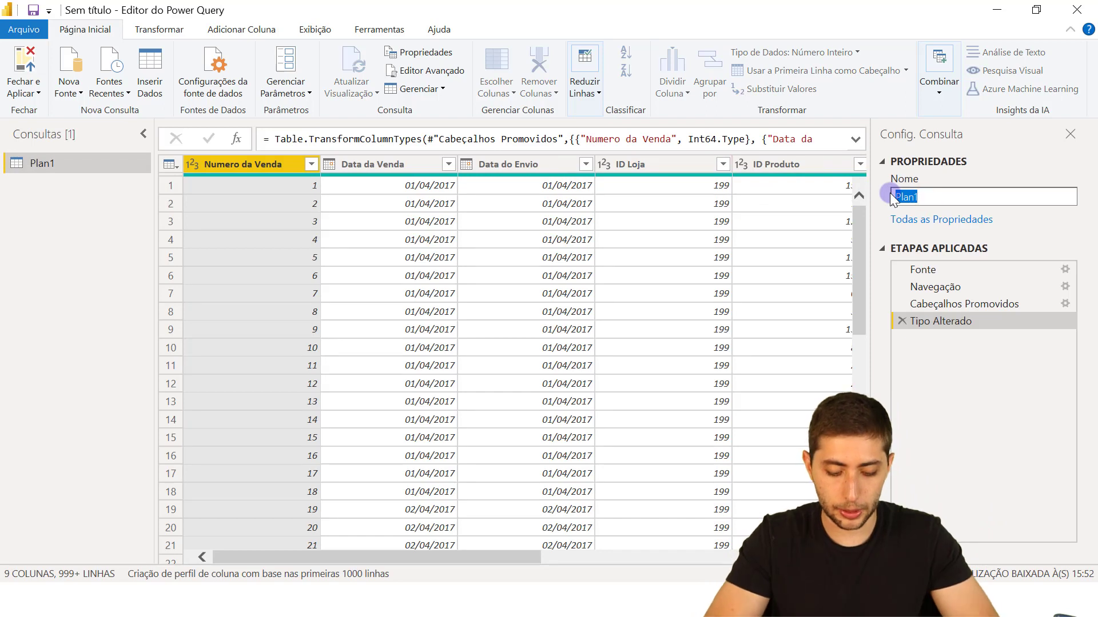
pyautogui.write('BaseVendas')
pyautogui.press('Return')
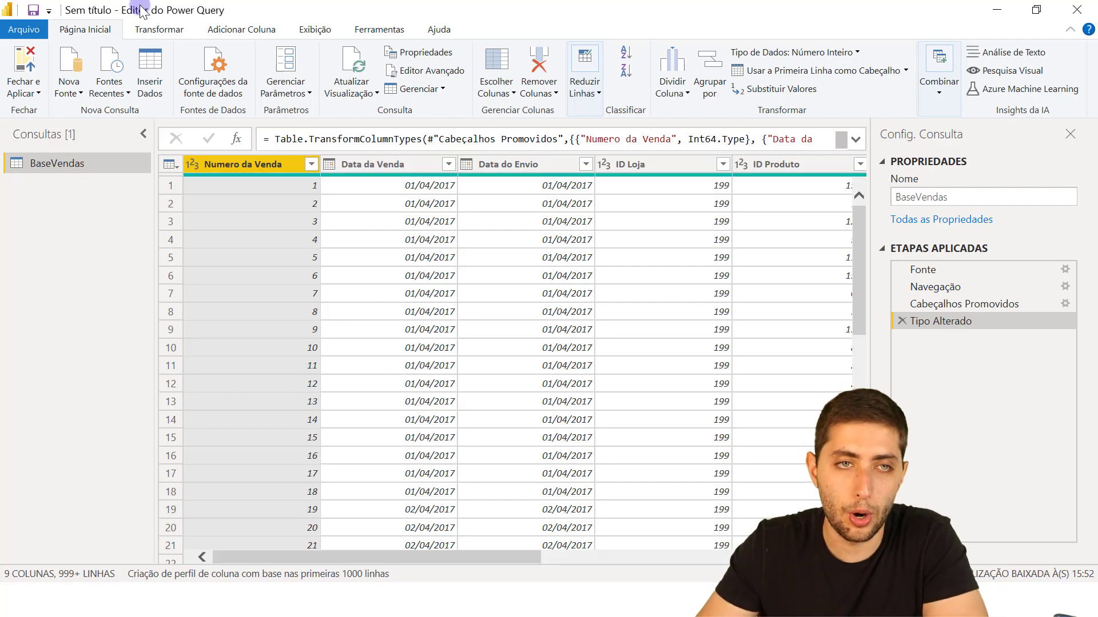
# - Move the Power Query window aside to view the main report's Excel import option, and maximize the editor again
pyautogui.doubleClick(196, 9)
pyautogui.moveTo(204, 146); pyautogui.dragTo(204, 178)
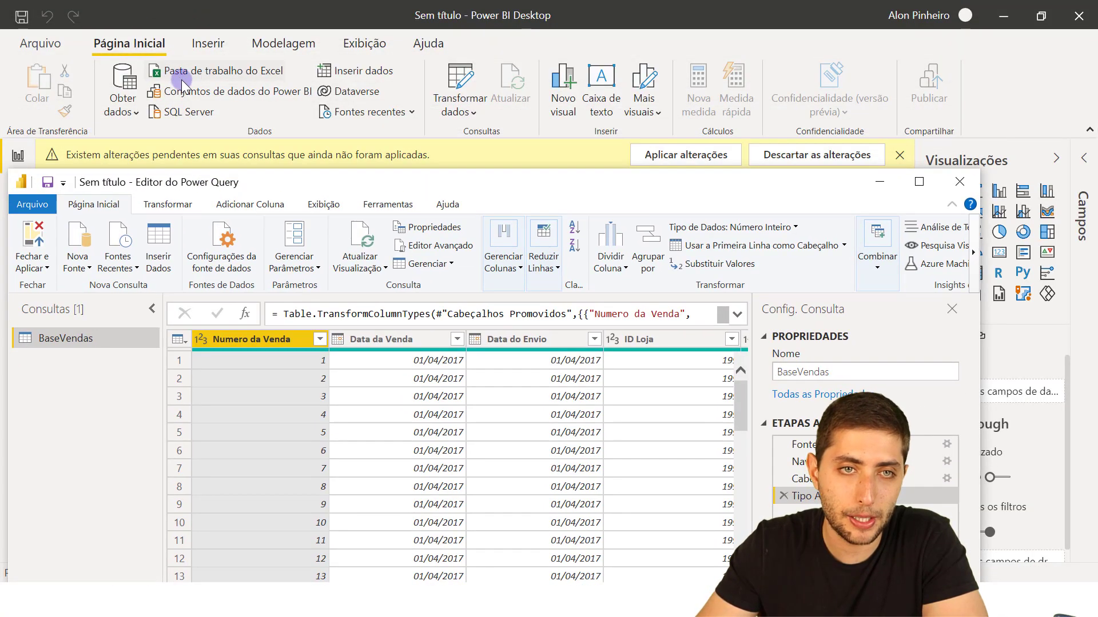
pyautogui.click(915, 189)
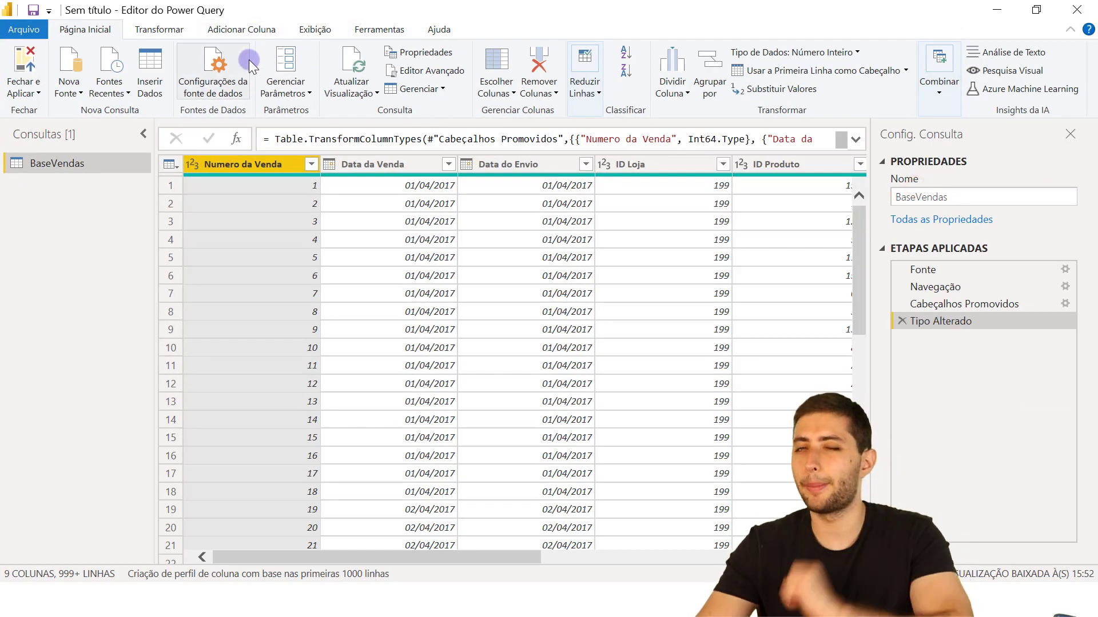
# - Add the Planilha1 sheet of Devoluções.xlsx as a new query from an Excel workbook
pyautogui.click(76, 87)
pyautogui.click(110, 137)
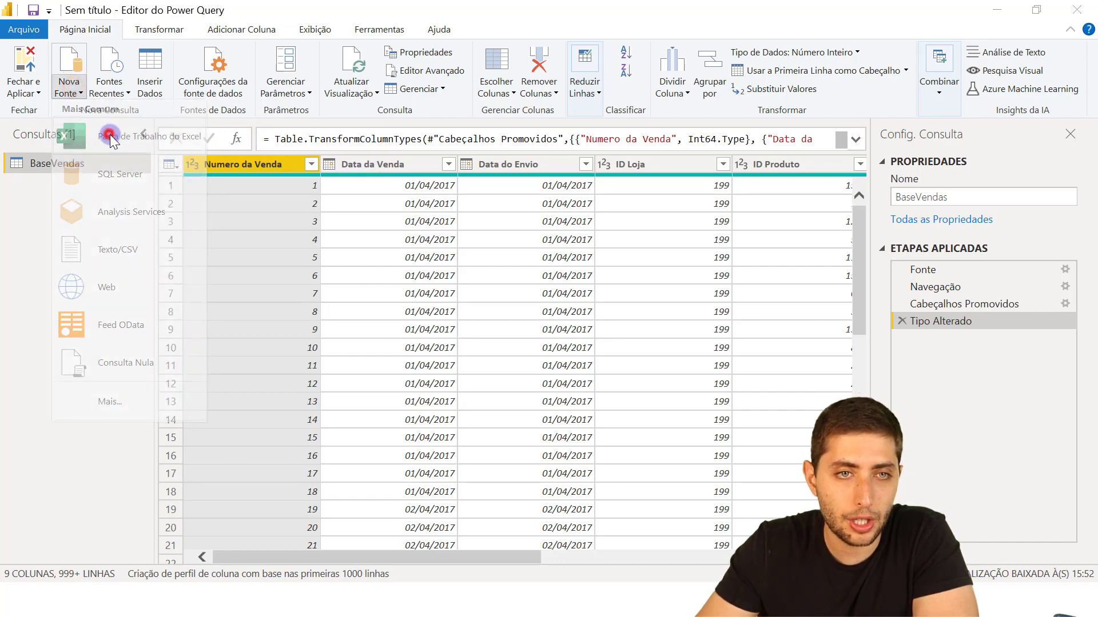
pyautogui.click(193, 128)
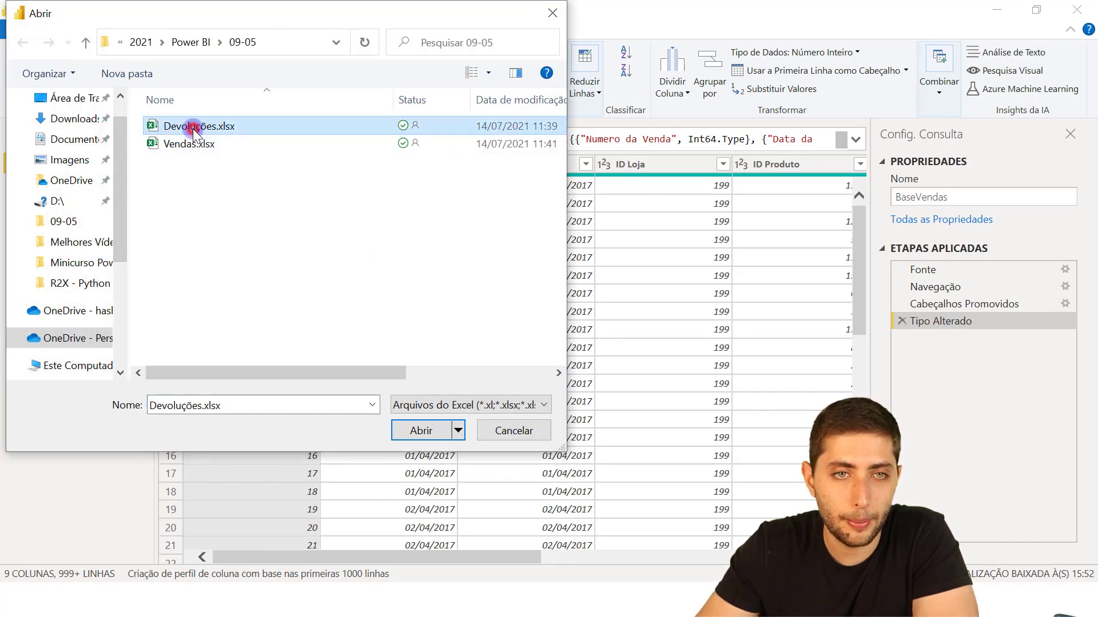
pyautogui.click(422, 431)
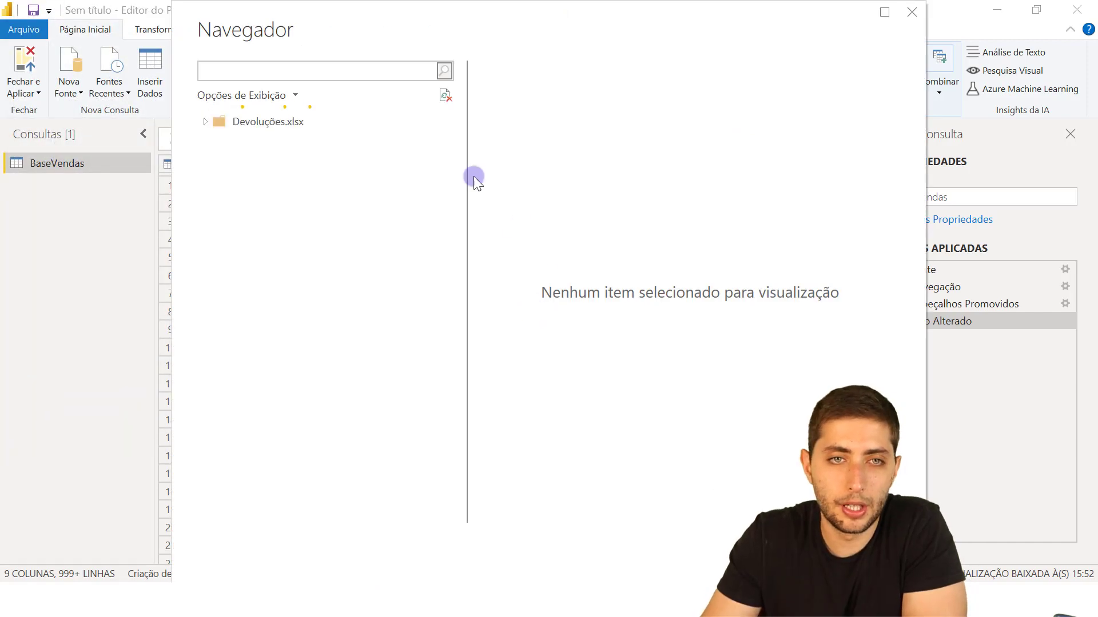
pyautogui.click(223, 143)
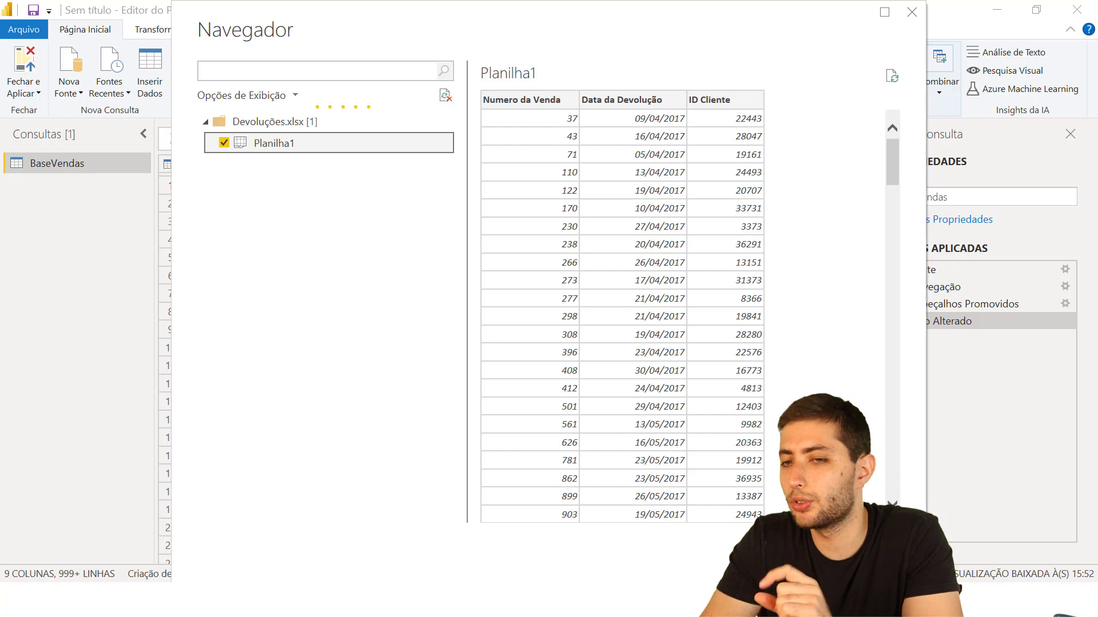
pyautogui.moveTo(451, 34); pyautogui.dragTo(478, 143)
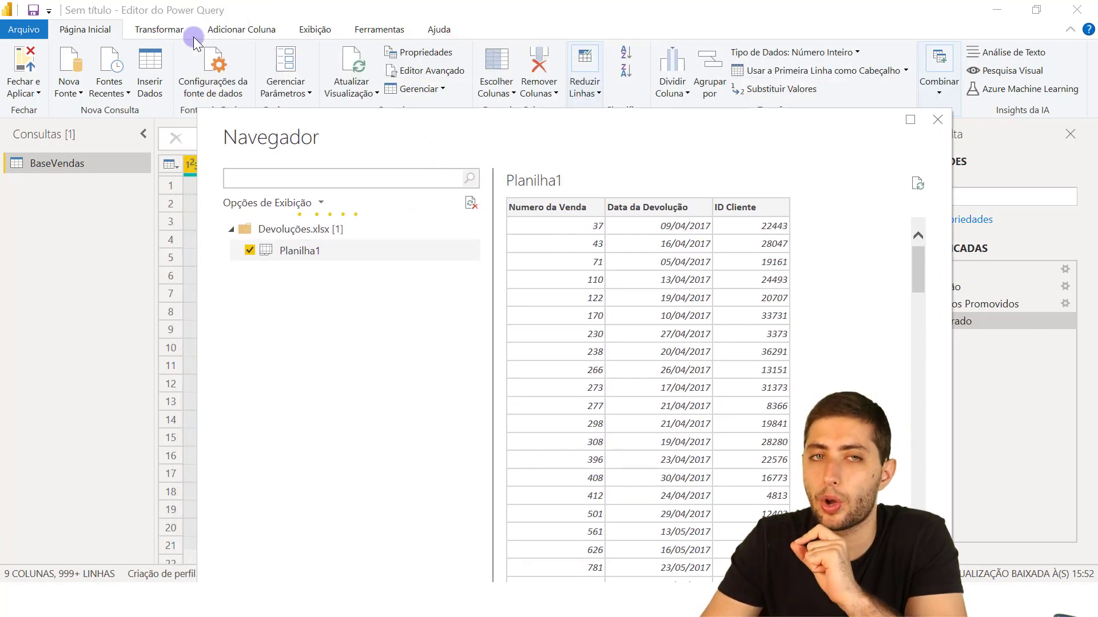
pyautogui.moveTo(441, 142); pyautogui.dragTo(423, 40)
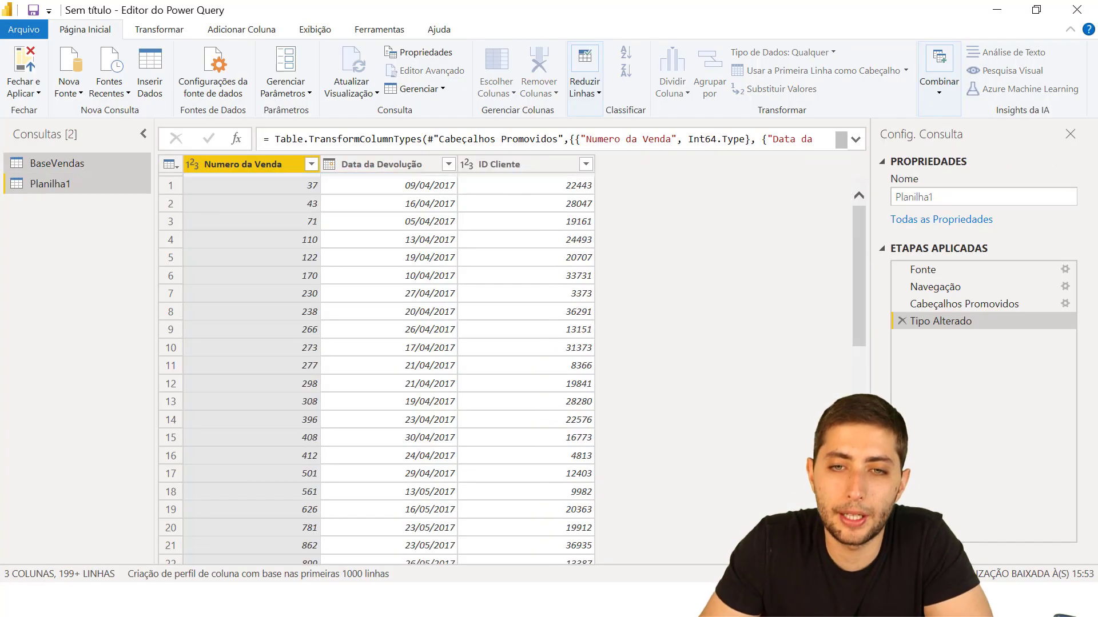
# - Rename the Planilha1 query as BaseDevoluções
pyautogui.doubleClick(940, 197)
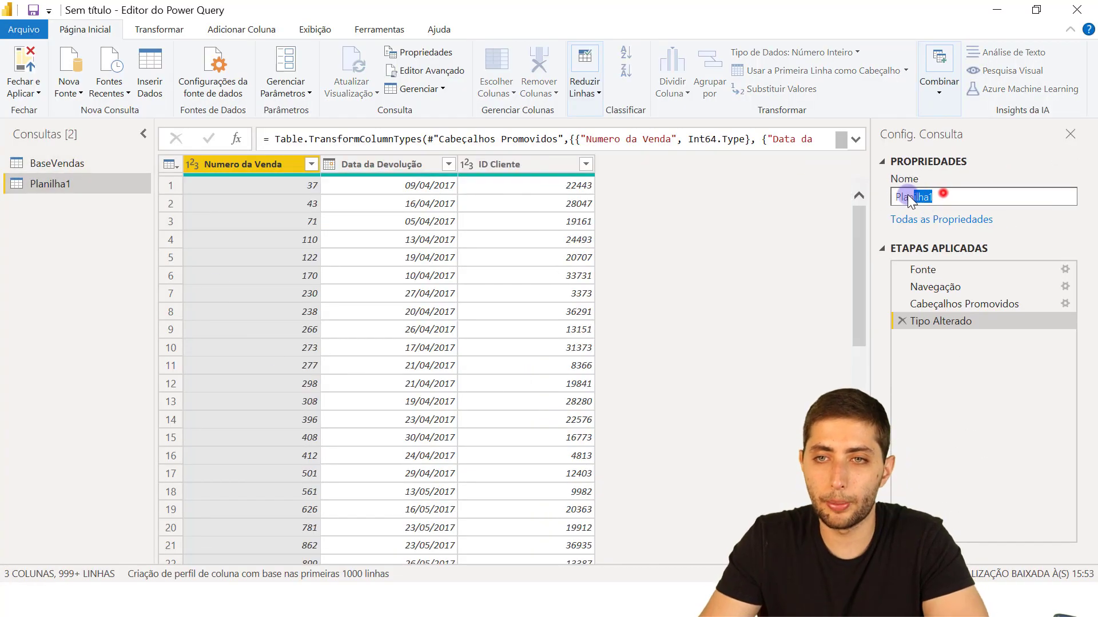
pyautogui.write('BaseDevoluções')
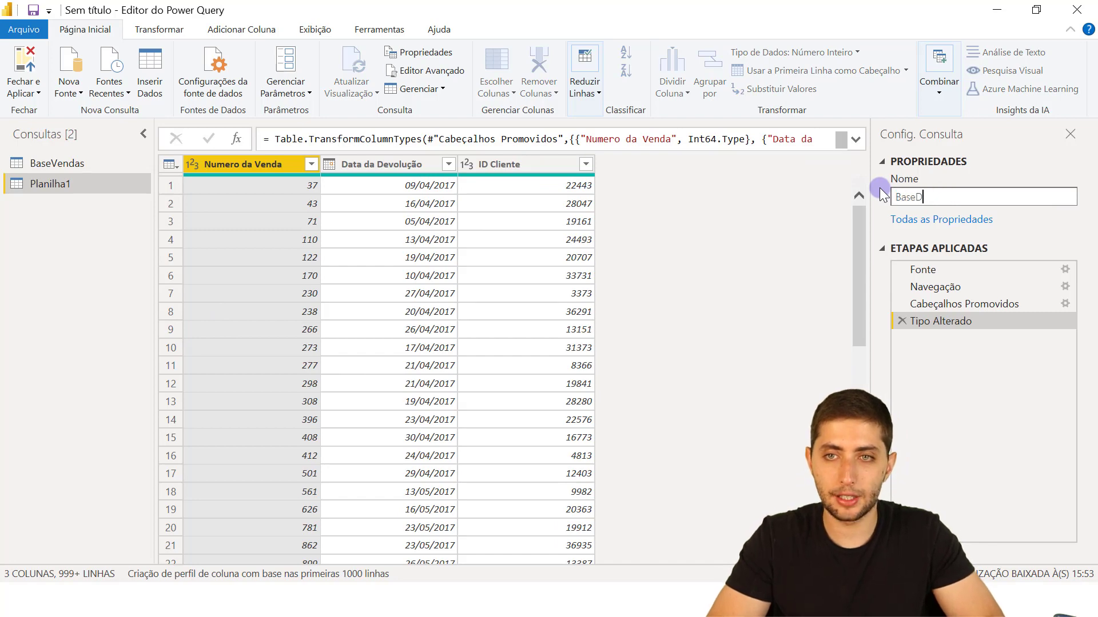
pyautogui.press('Return')
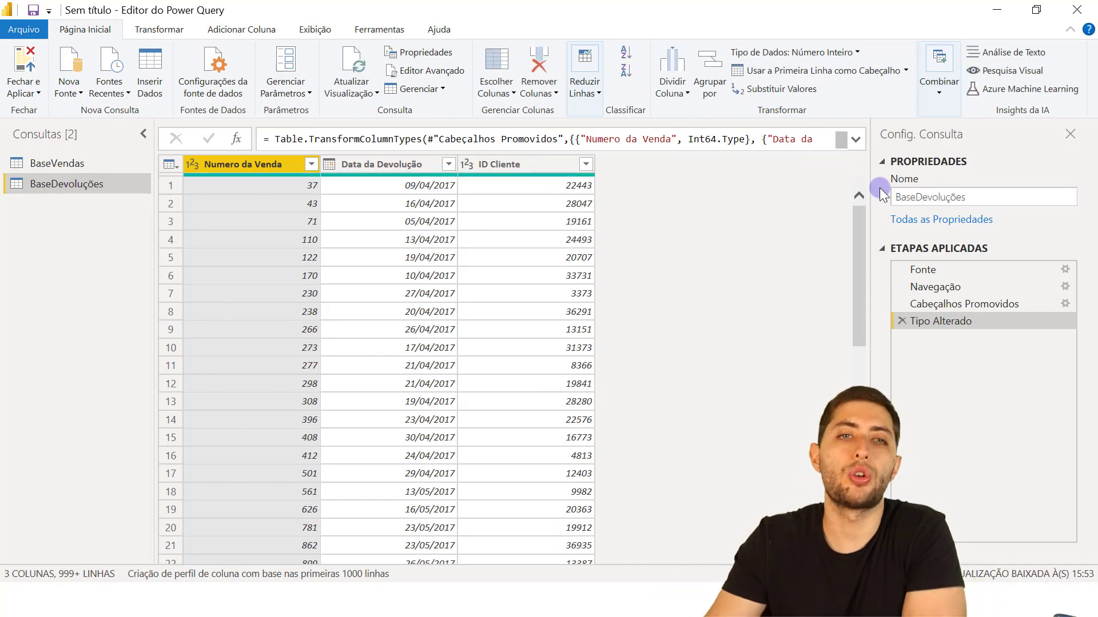
# - Compare the BaseVendas and BaseDevoluções queries, focusing on the Numero da Venda column they share
pyautogui.click(87, 168)
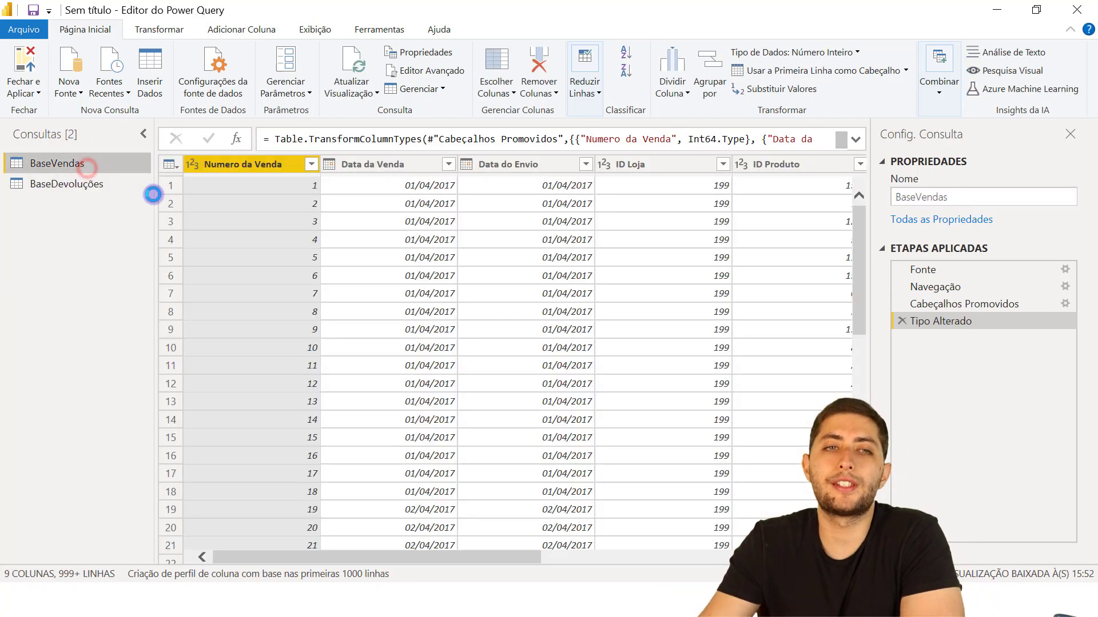
pyautogui.click(88, 183)
pyautogui.click(93, 164)
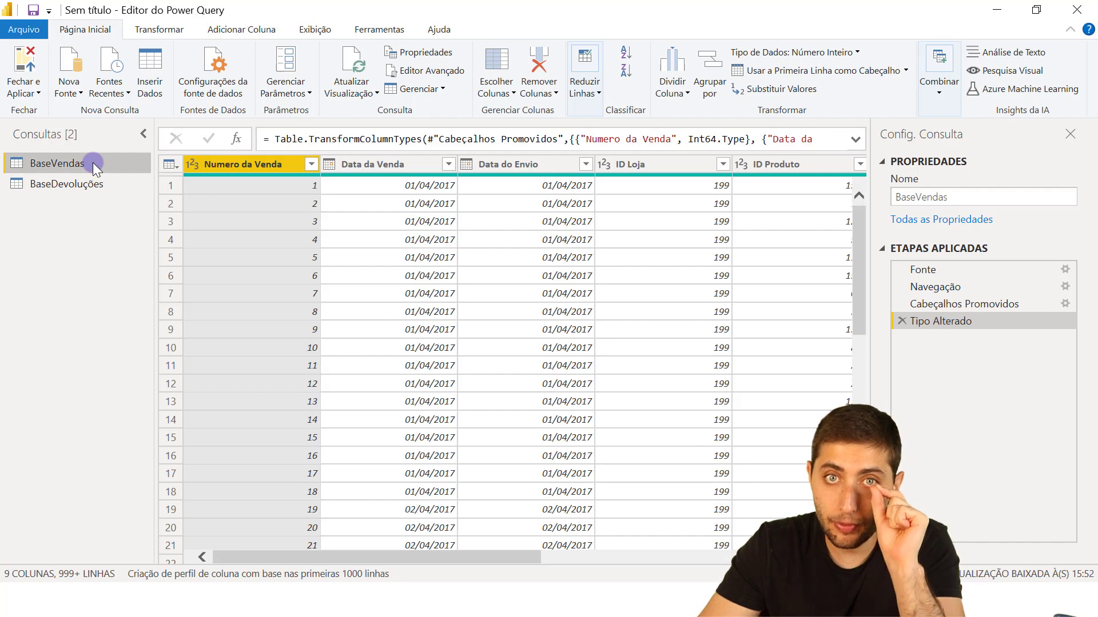
pyautogui.click(229, 165)
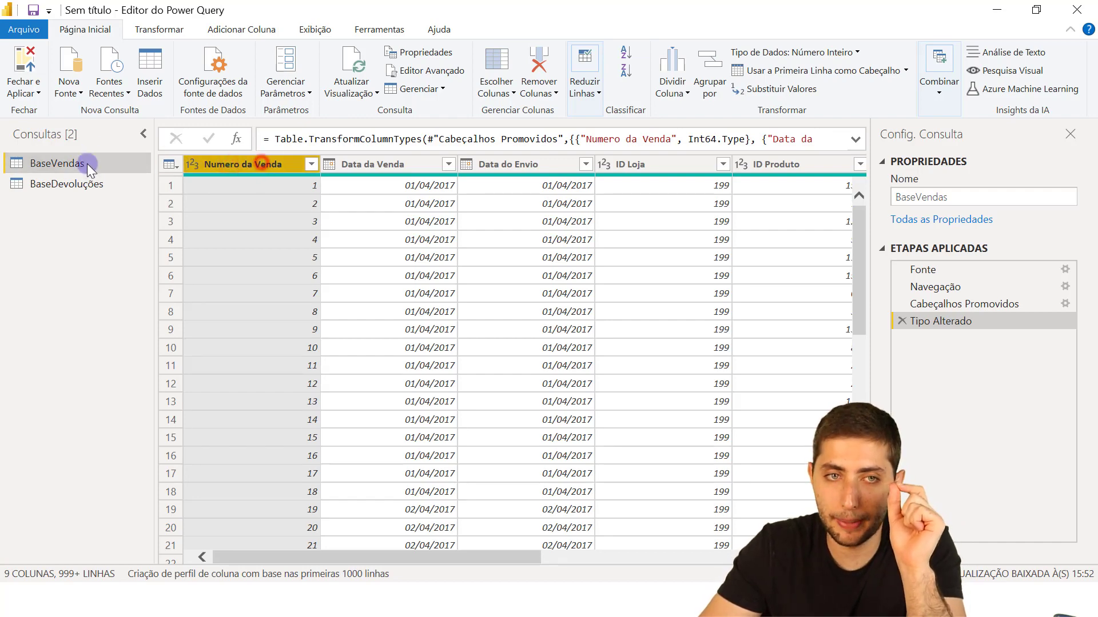
pyautogui.click(90, 183)
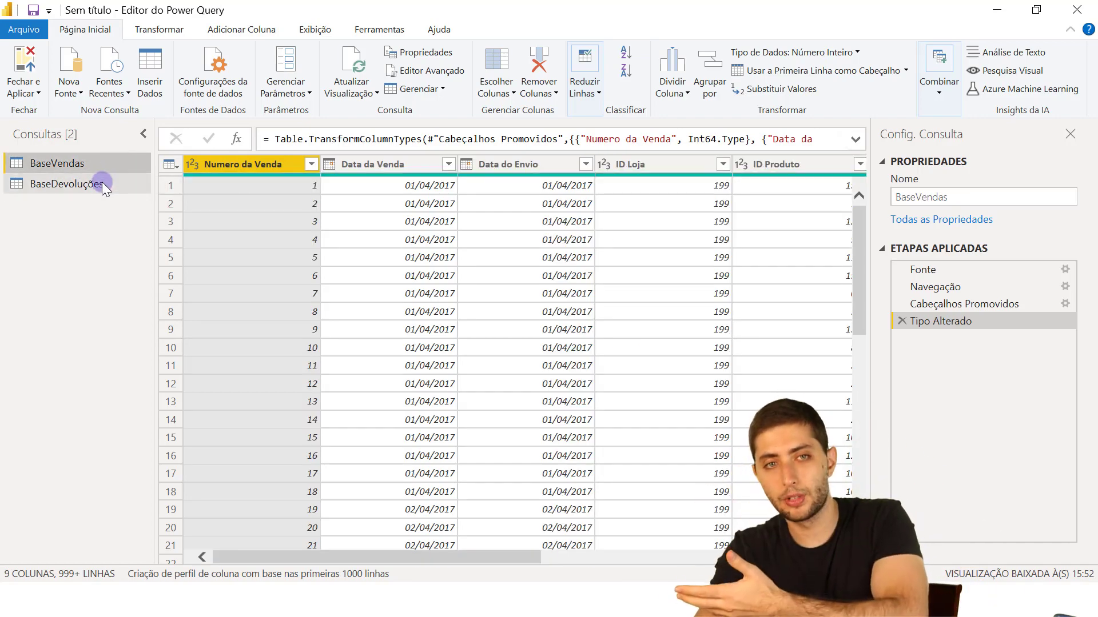
pyautogui.click(95, 186)
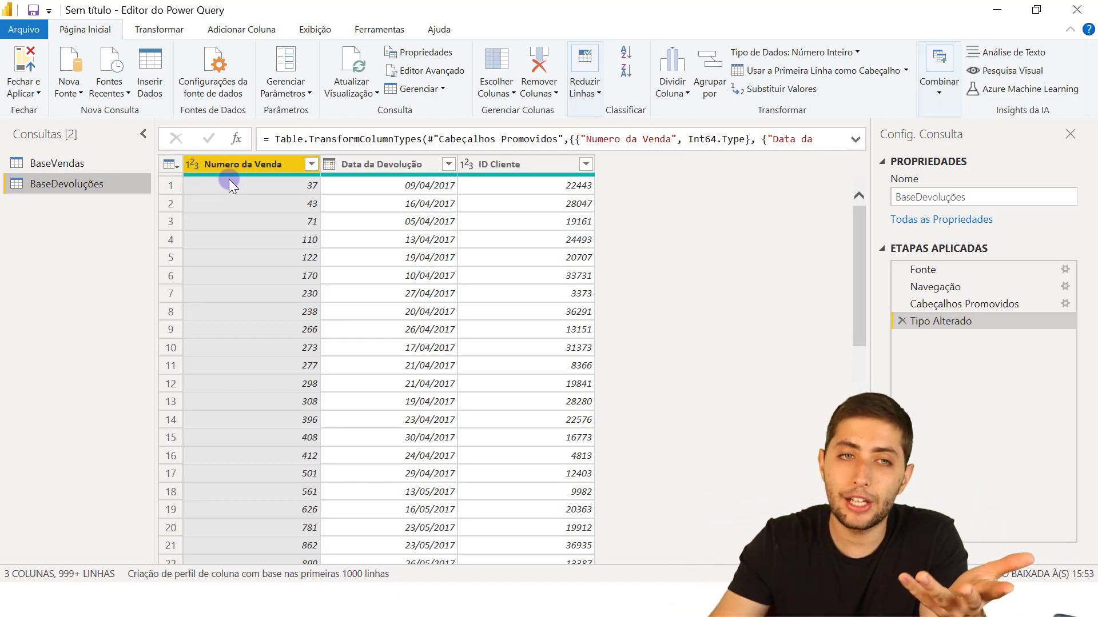
# - Examine individual sale numbers down the BaseVendas query and compare them with the sale numbers listed in BaseDevoluções
pyautogui.click(64, 163)
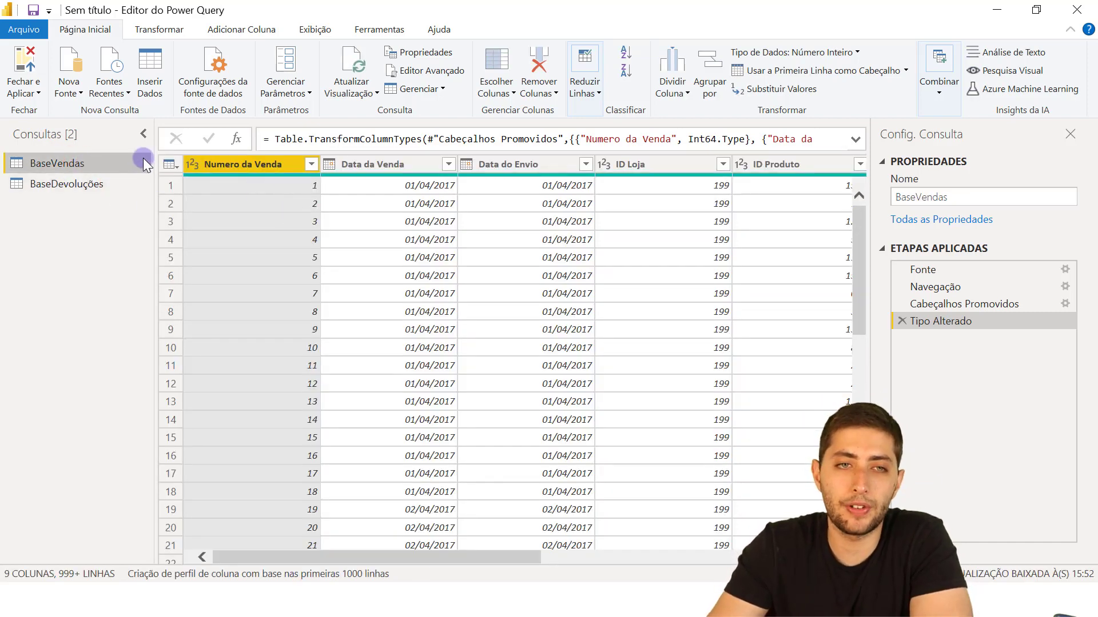
pyautogui.click(263, 179)
pyautogui.scroll(-1, 273, 206)
pyautogui.click(273, 209)
pyautogui.click(270, 243)
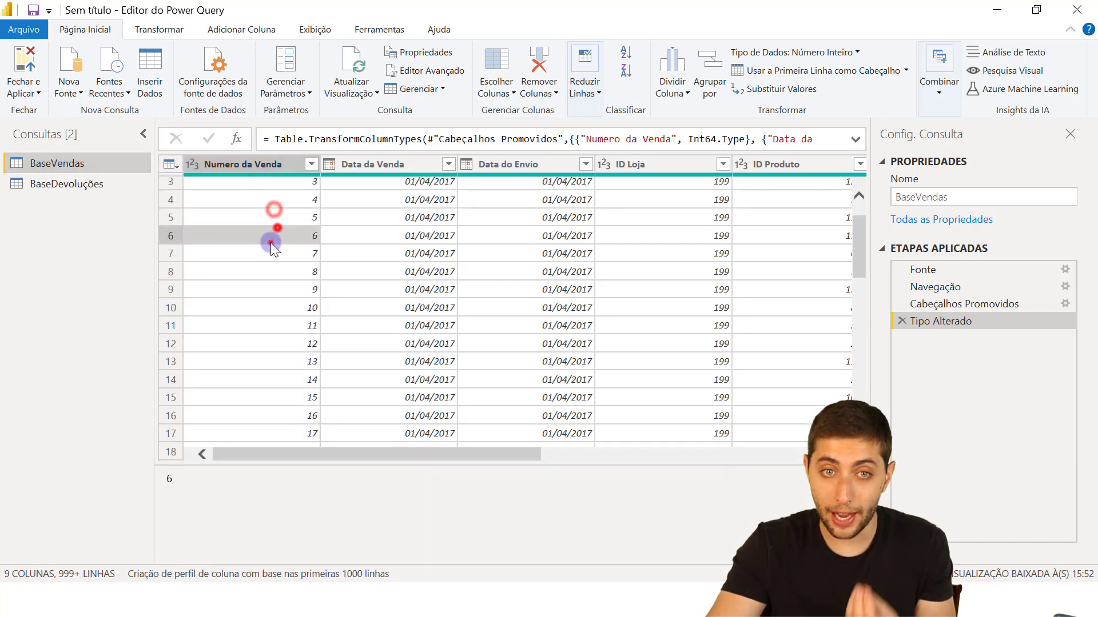
pyautogui.click(271, 257)
pyautogui.click(123, 186)
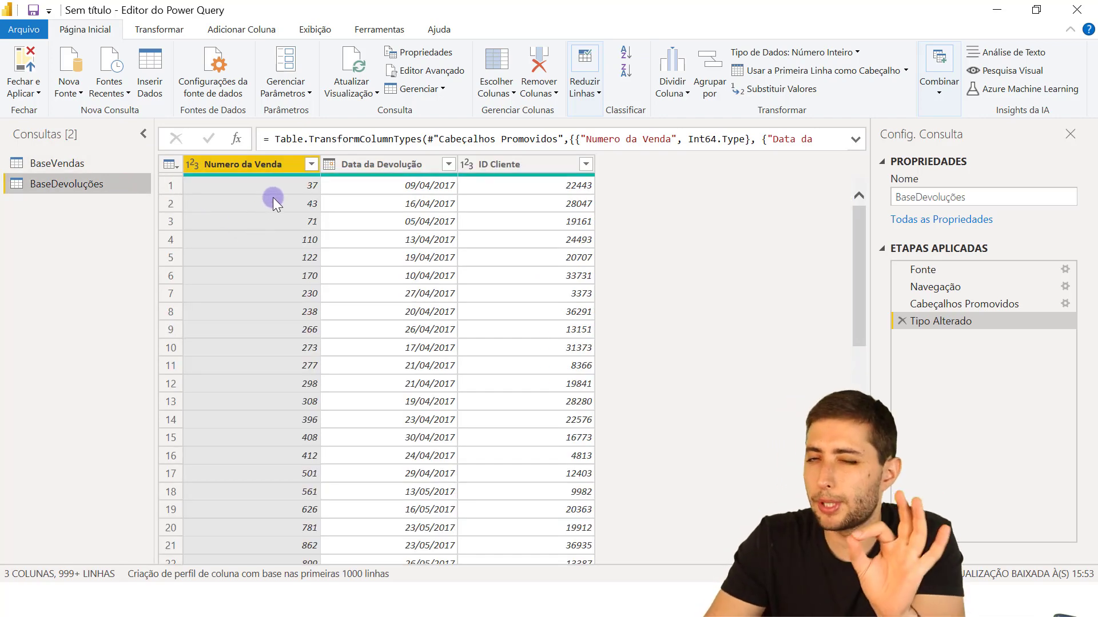
# - Go through sales 1 to 4 one by one in BaseVendas and look for them in BaseDevoluções
pyautogui.click(115, 157)
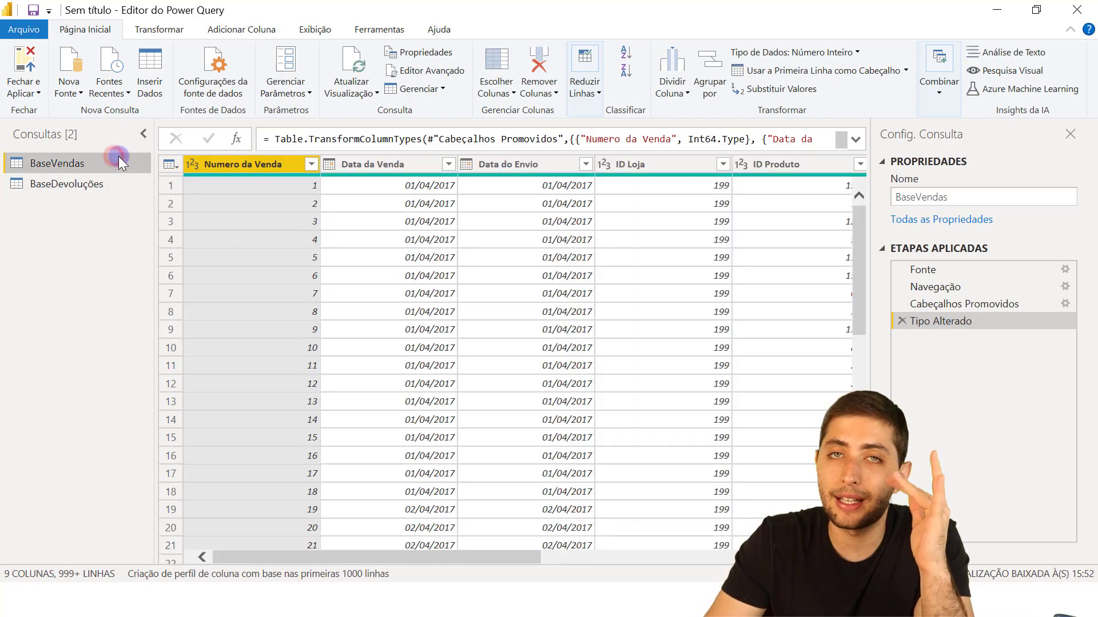
pyautogui.click(238, 186)
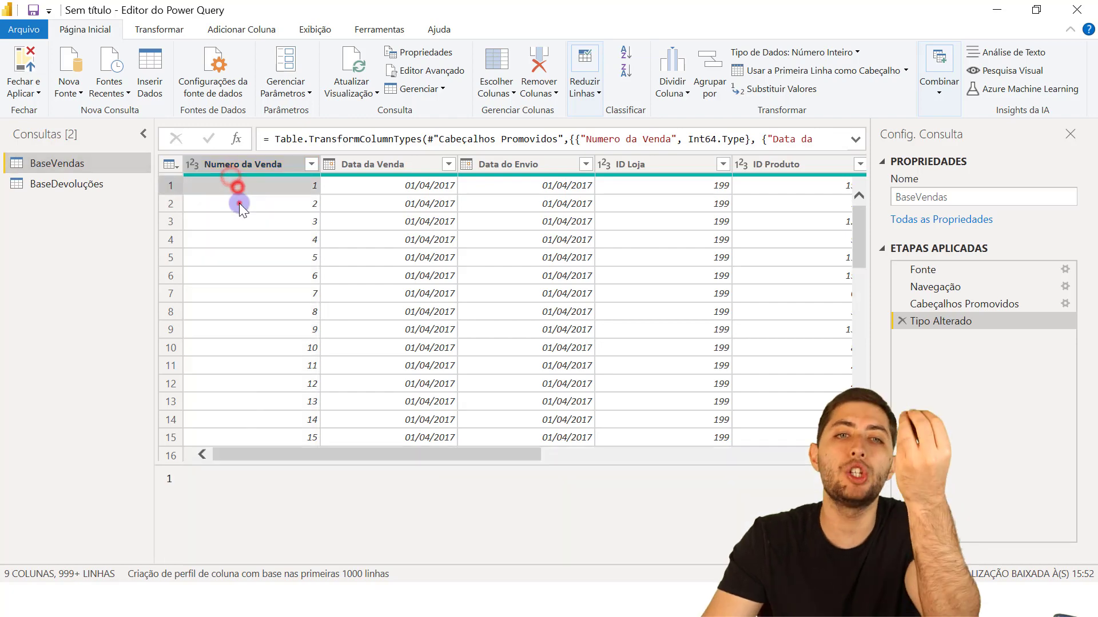
pyautogui.click(239, 204)
pyautogui.click(245, 216)
pyautogui.click(248, 238)
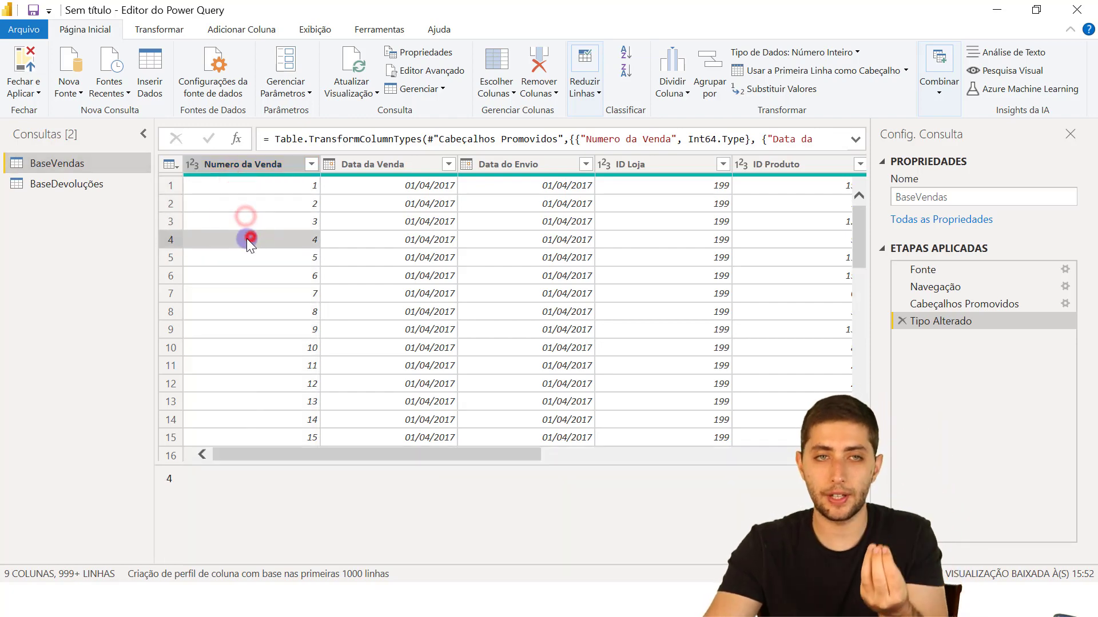
pyautogui.click(136, 177)
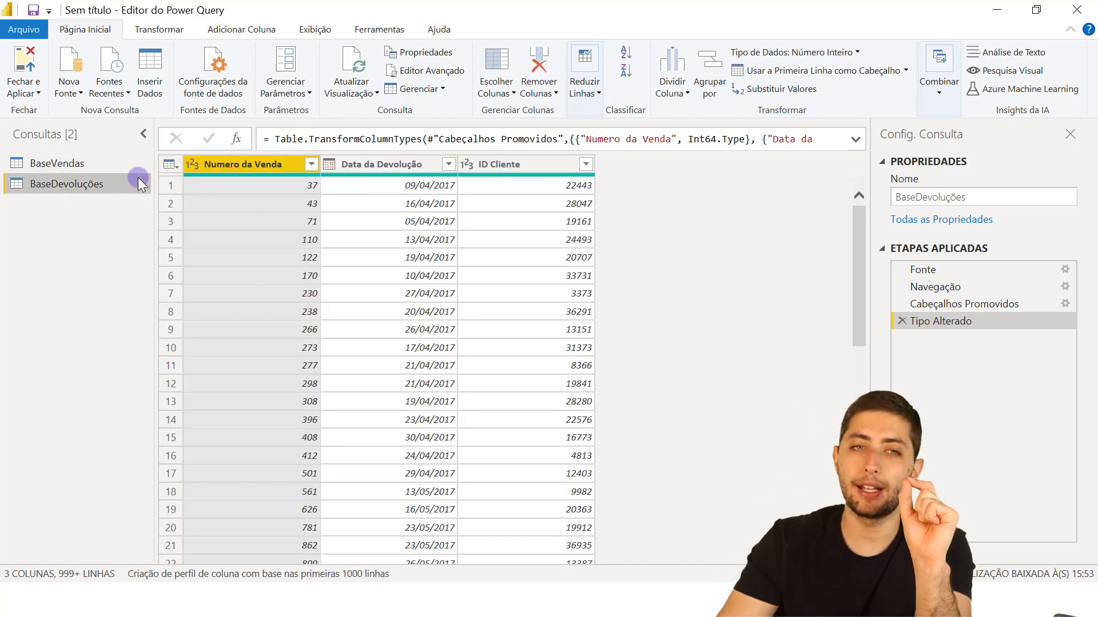
# - Check sale 1 of BaseVendas against the returns in BaseDevoluções, and select sale 2 in BaseVendas
pyautogui.click(136, 159)
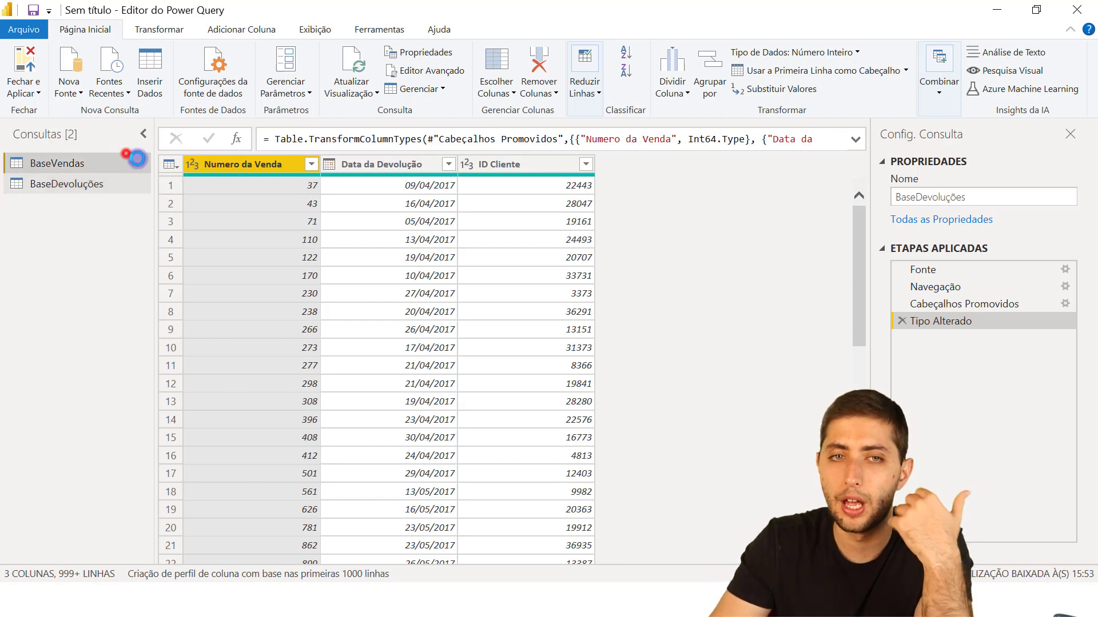
pyautogui.click(253, 180)
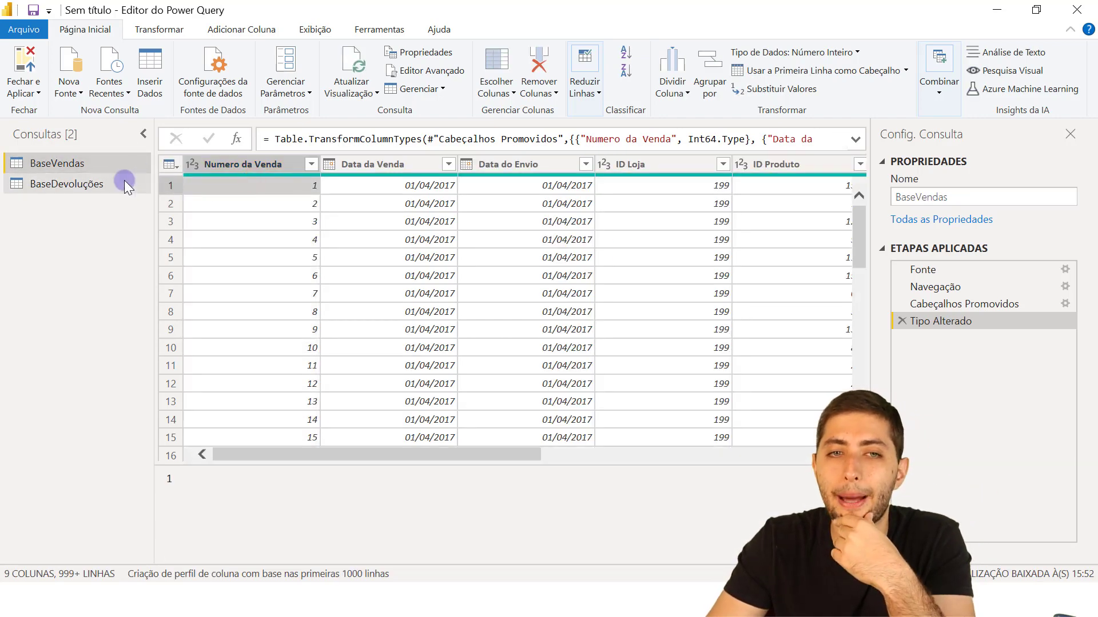
pyautogui.click(124, 184)
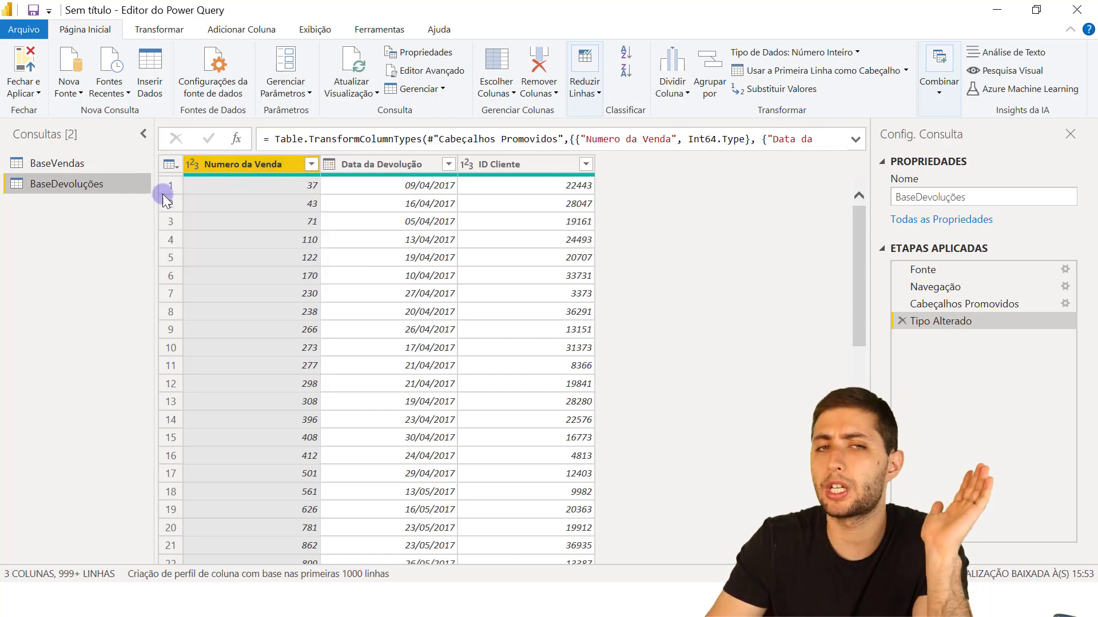
pyautogui.click(102, 163)
pyautogui.click(309, 204)
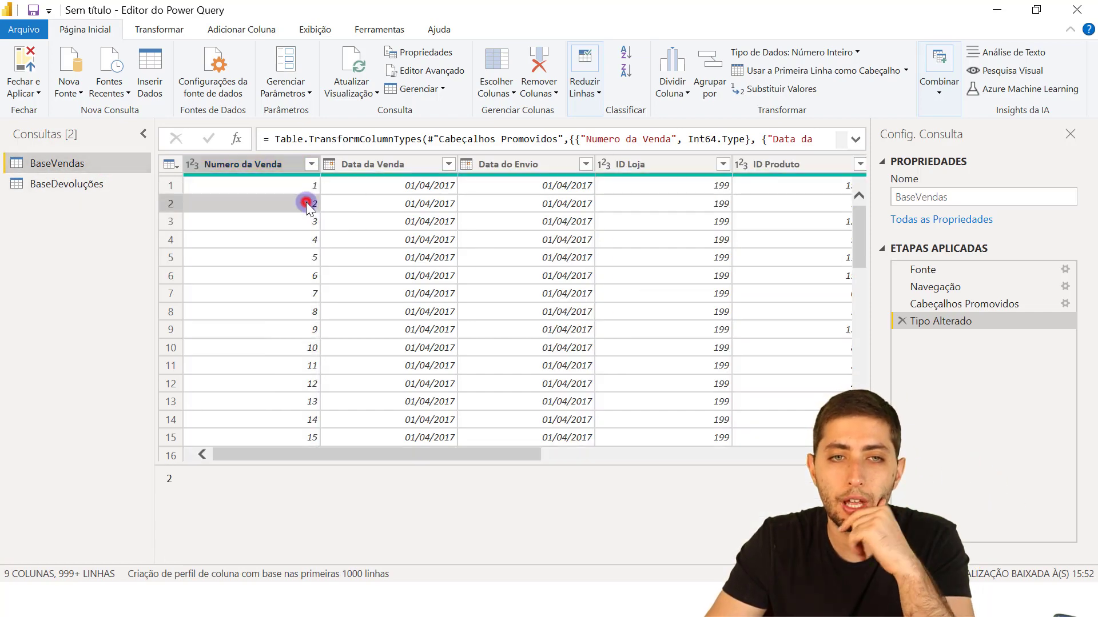
# - Look for sale 2 in BaseDevoluções, and locate returned sale 37 in BaseVendas to compare the two queries
pyautogui.click(138, 187)
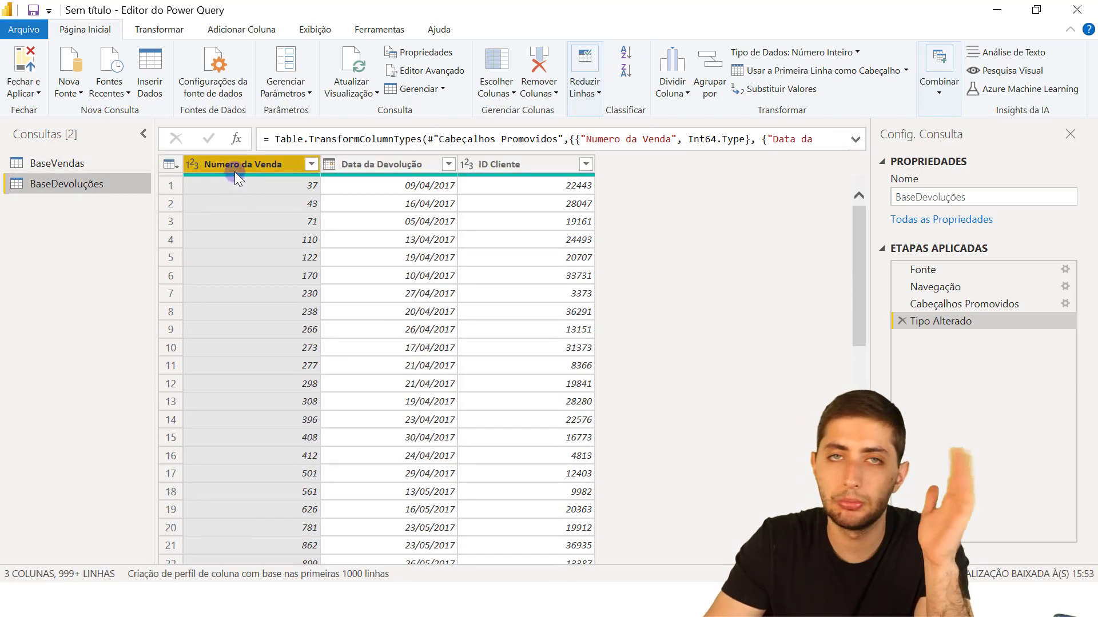
pyautogui.click(125, 167)
pyautogui.scroll(-8, 303, 245)
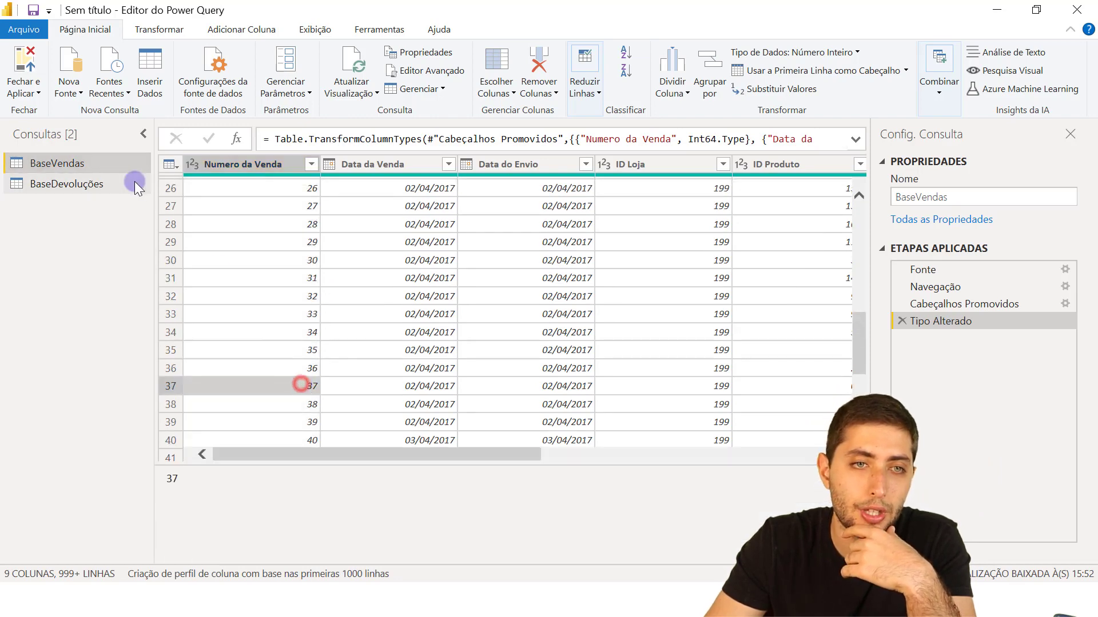
pyautogui.click(131, 182)
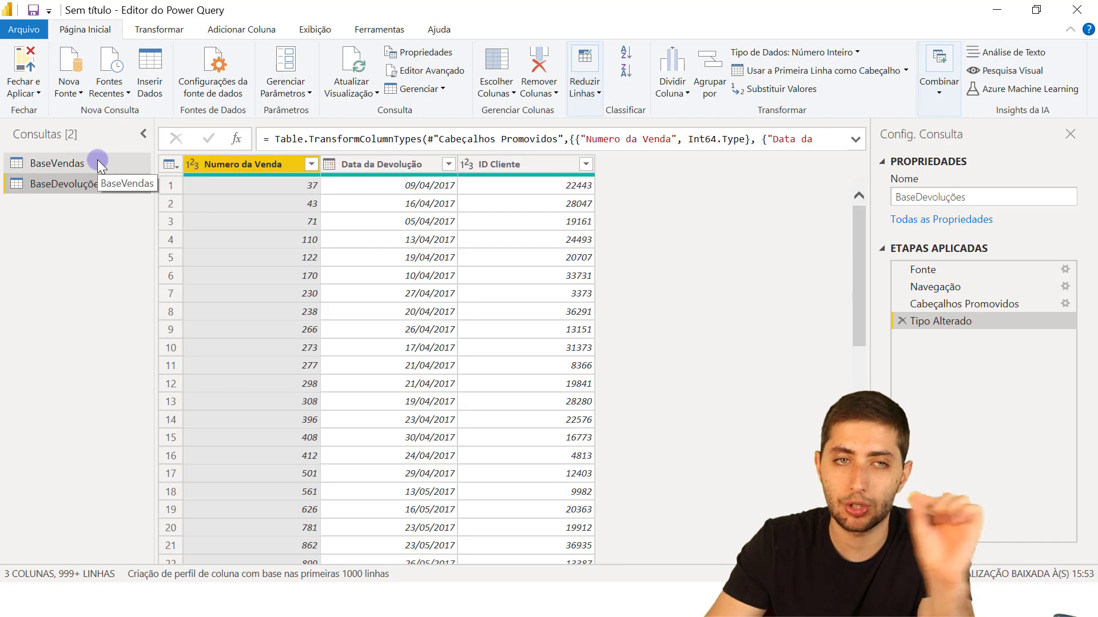
# - Set up a merge of BaseDevoluções into the existing BaseVendas query, matching both tables on Numero da Venda
pyautogui.click(98, 162)
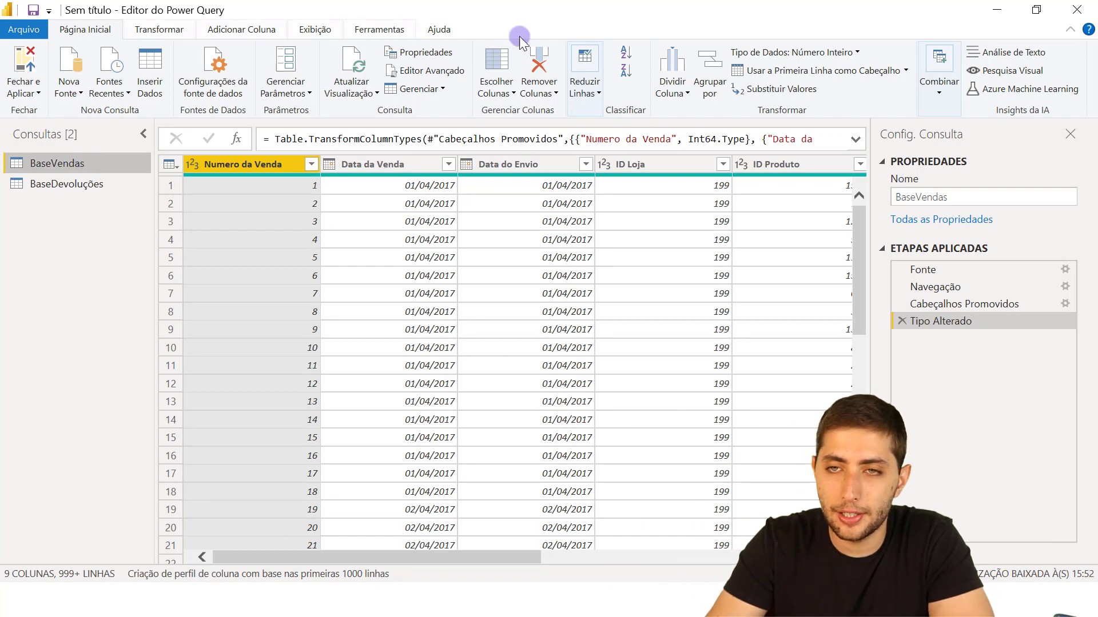
pyautogui.click(934, 90)
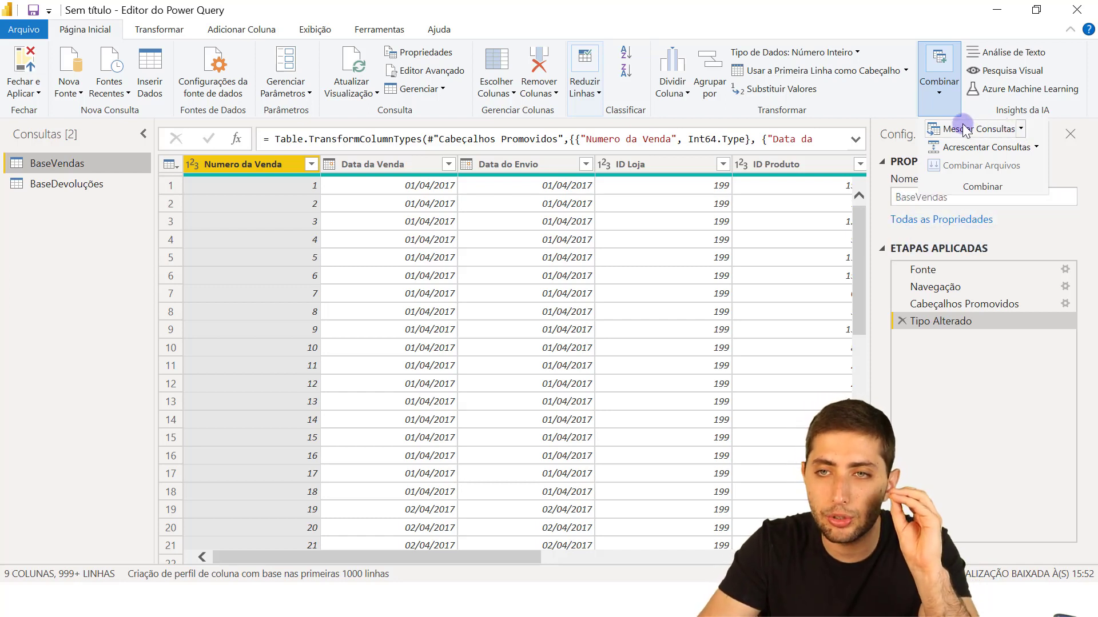
pyautogui.click(1021, 125)
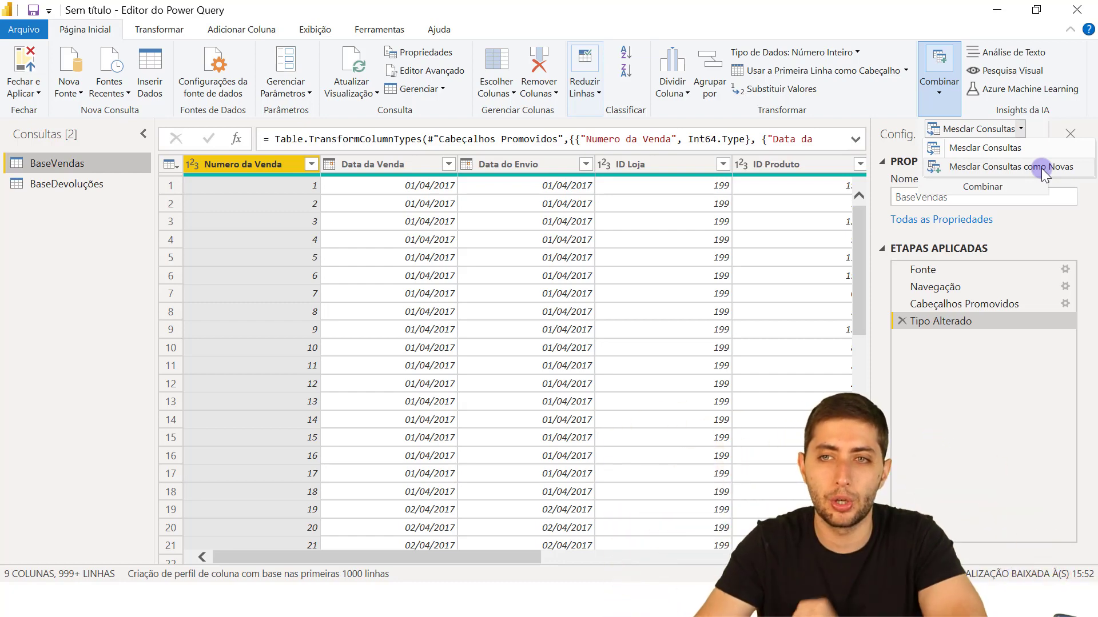
pyautogui.click(996, 146)
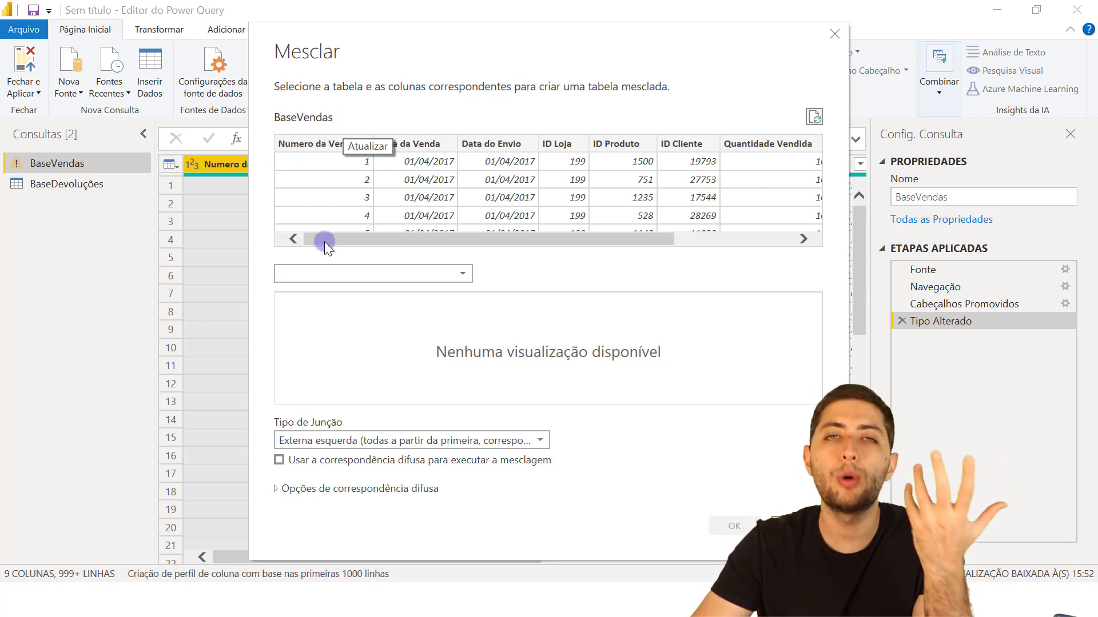
pyautogui.click(336, 273)
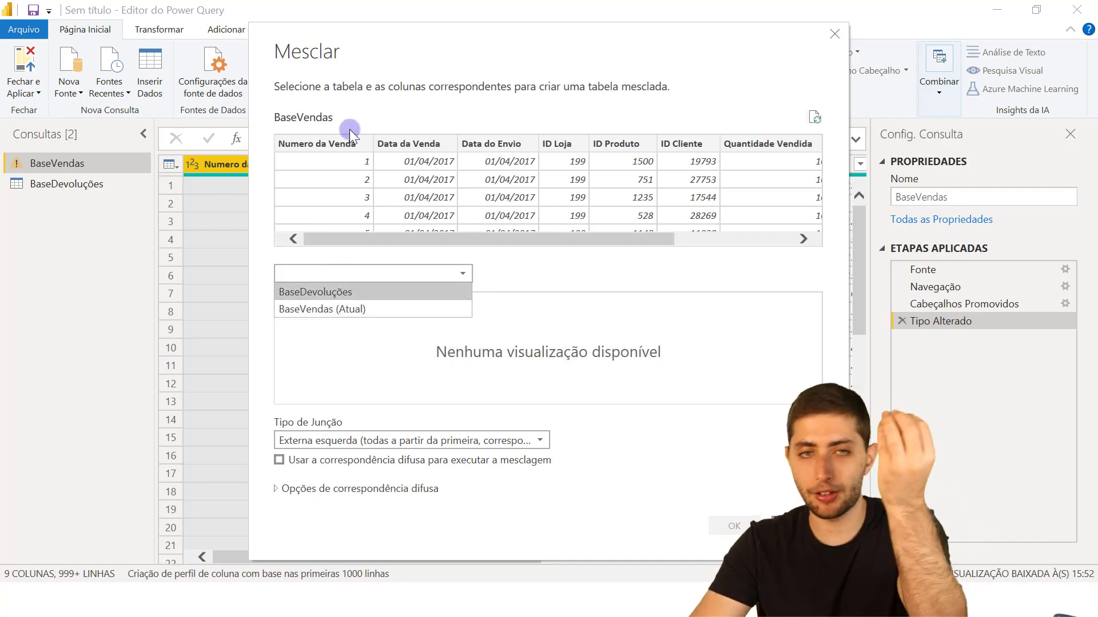
pyautogui.click(351, 288)
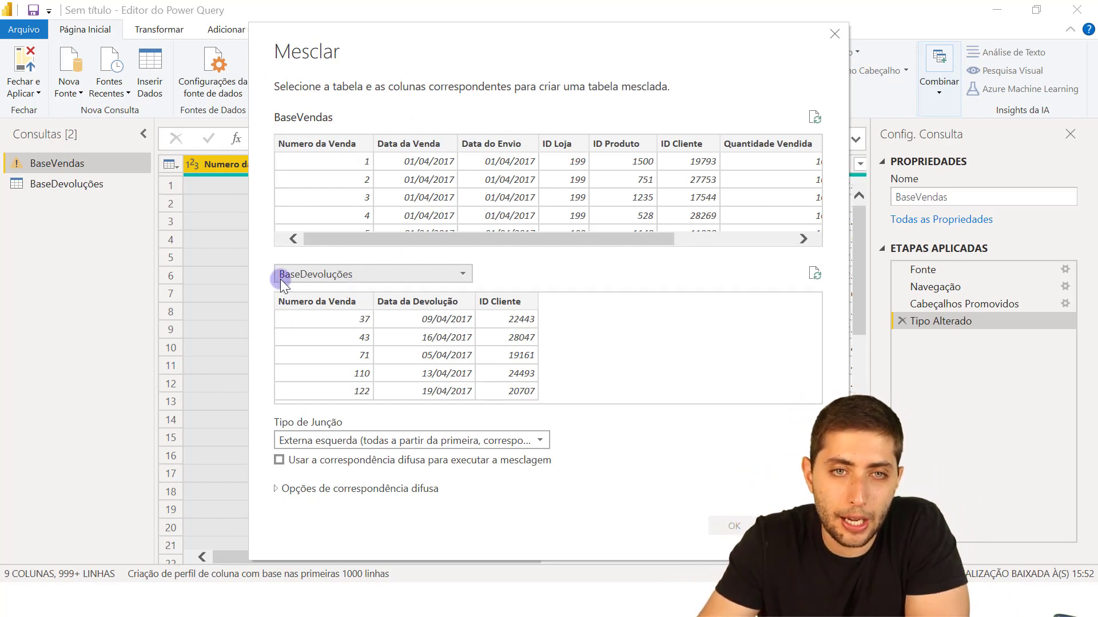
pyautogui.click(307, 145)
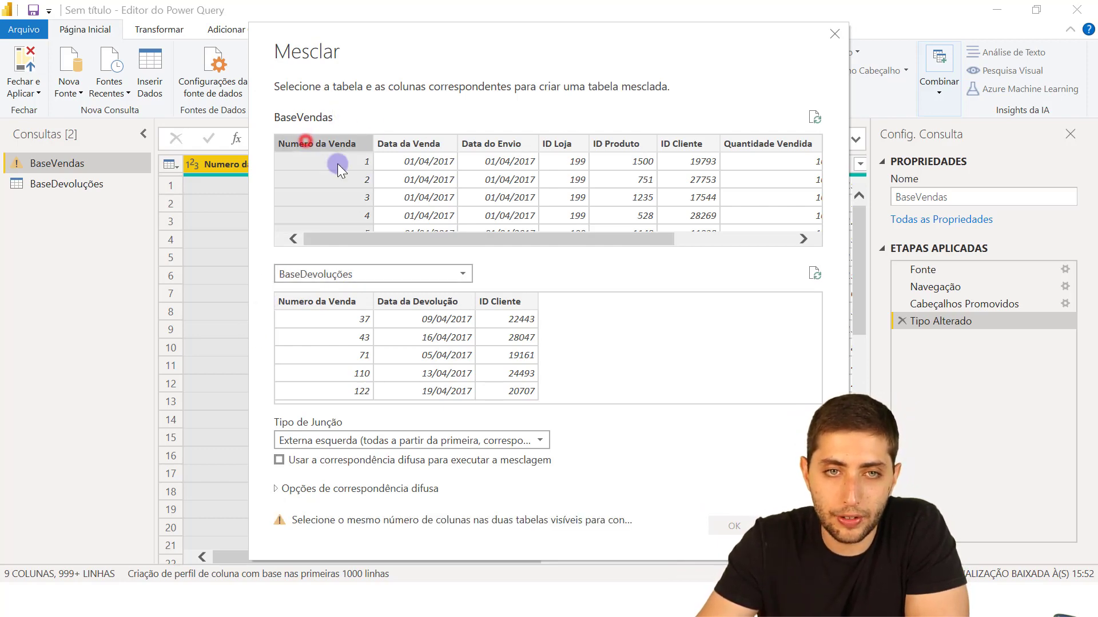
pyautogui.click(324, 300)
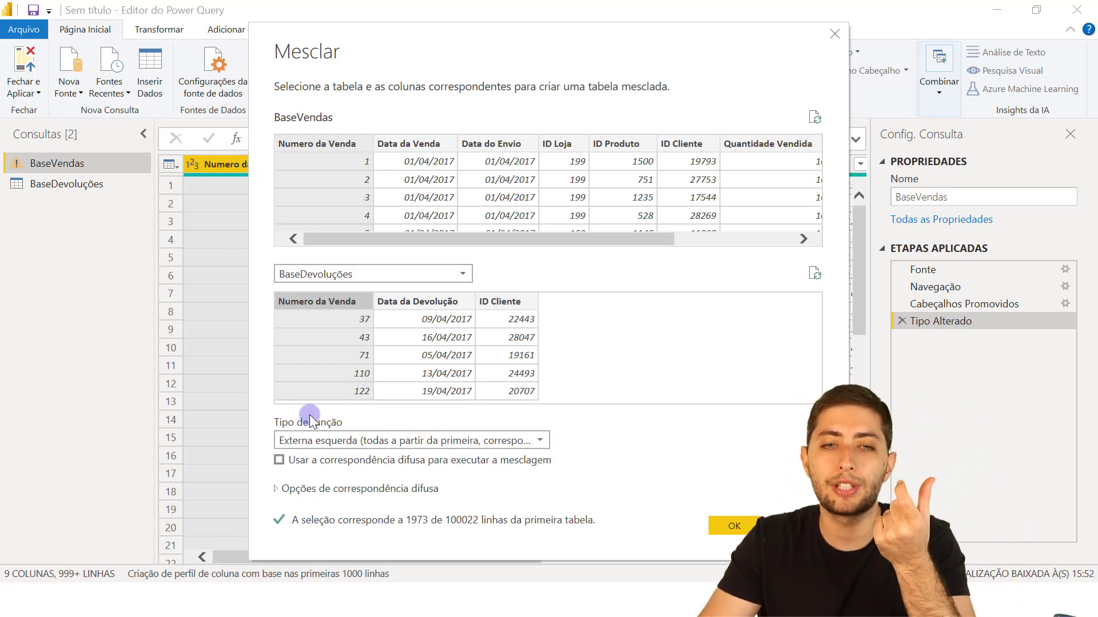
# - Apply the merge with the join type Anti esquerda (linhas apenas na primeira) and remove the resulting BaseDevoluções column
pyautogui.click(327, 440)
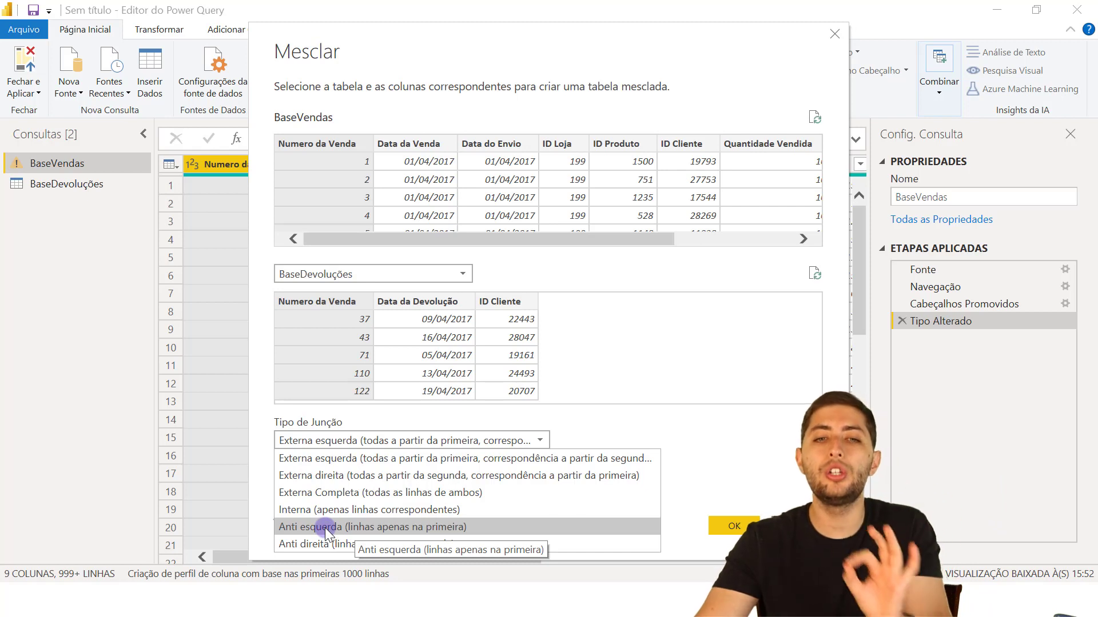
pyautogui.click(346, 526)
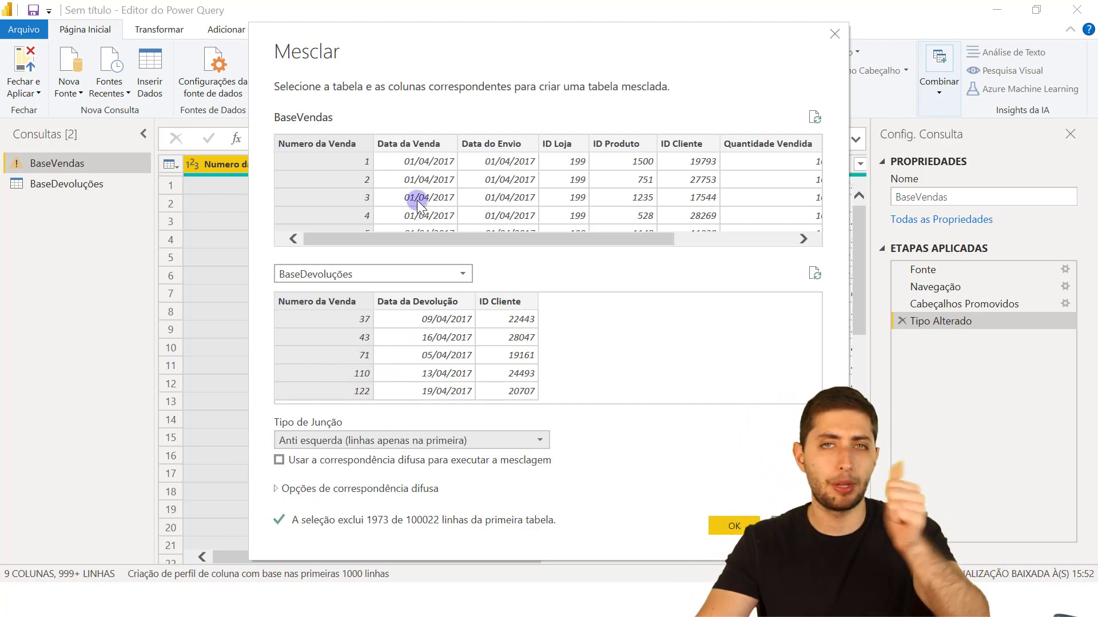
pyautogui.click(734, 526)
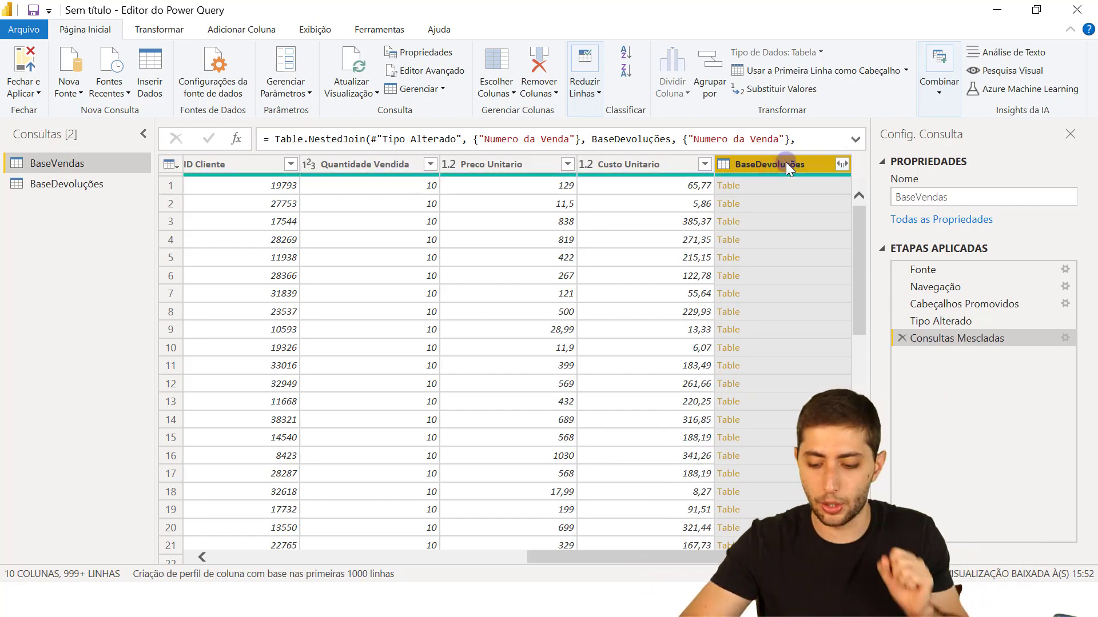
pyautogui.press('Delete')
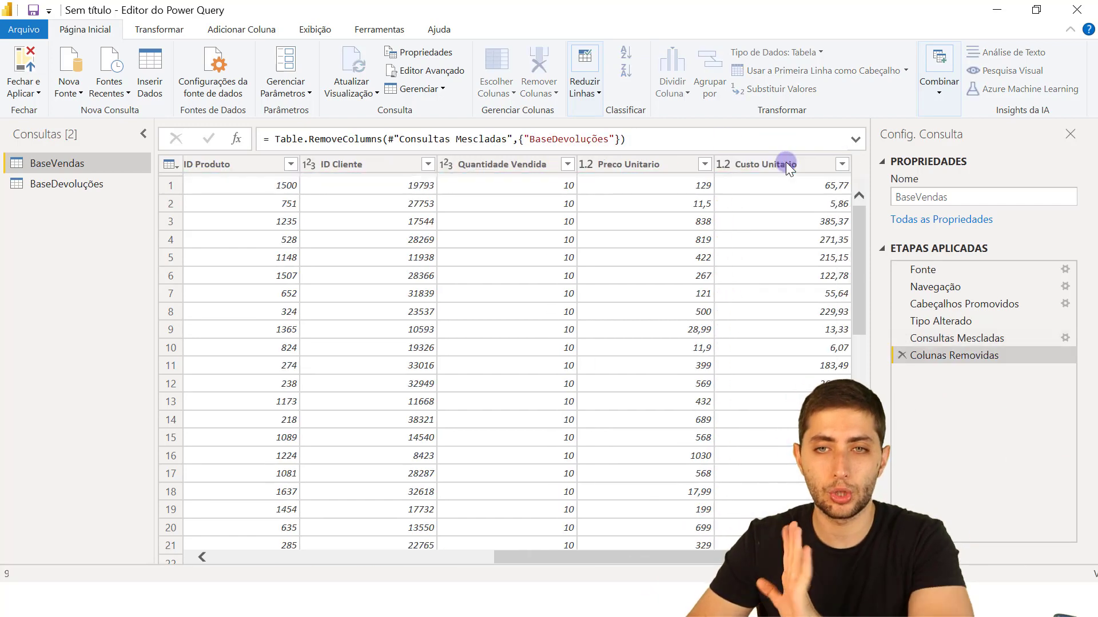
# - Examine the Numero da Venda values of the merged BaseVendas query around sales 36 to 39
pyautogui.moveTo(685, 561); pyautogui.dragTo(374, 564)
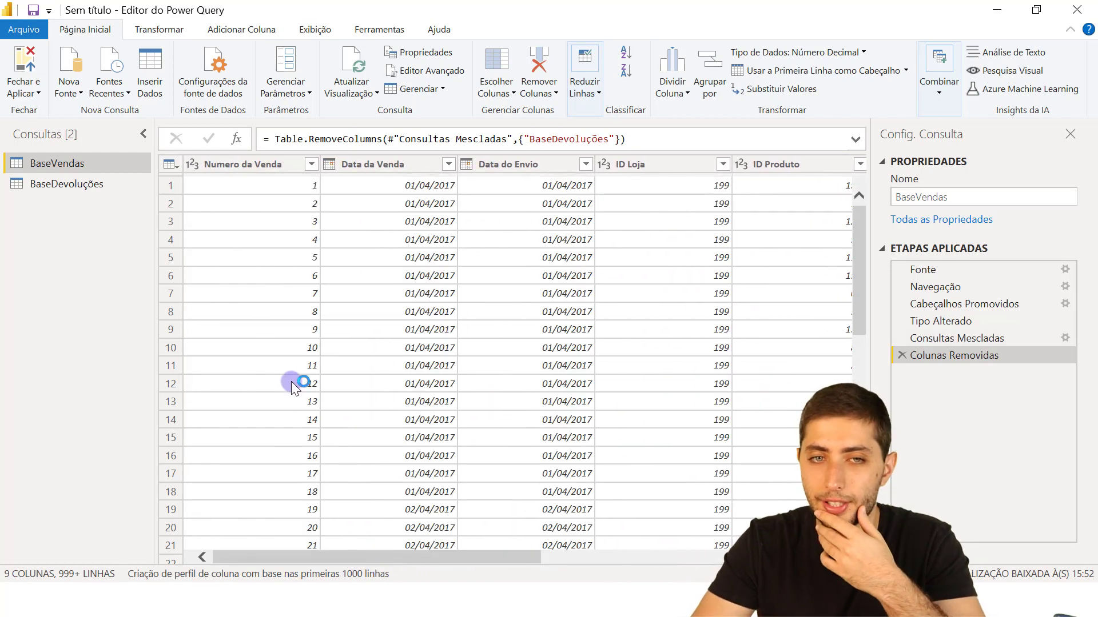
pyautogui.scroll(-6, 297, 377)
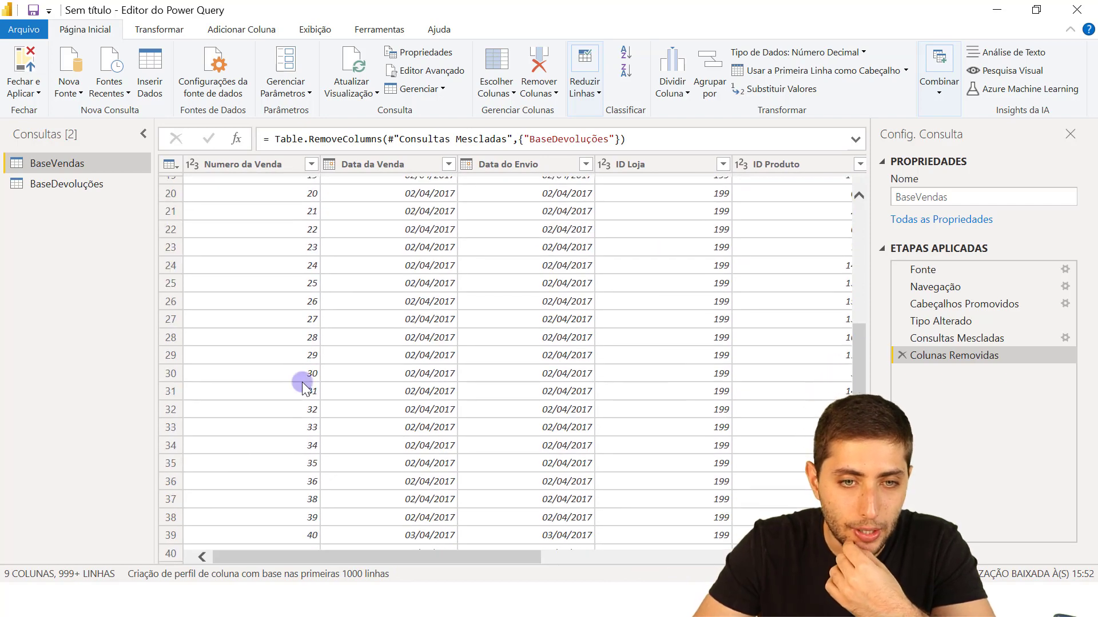
pyautogui.click(295, 485)
pyautogui.scroll(-1, 303, 434)
pyautogui.click(310, 416)
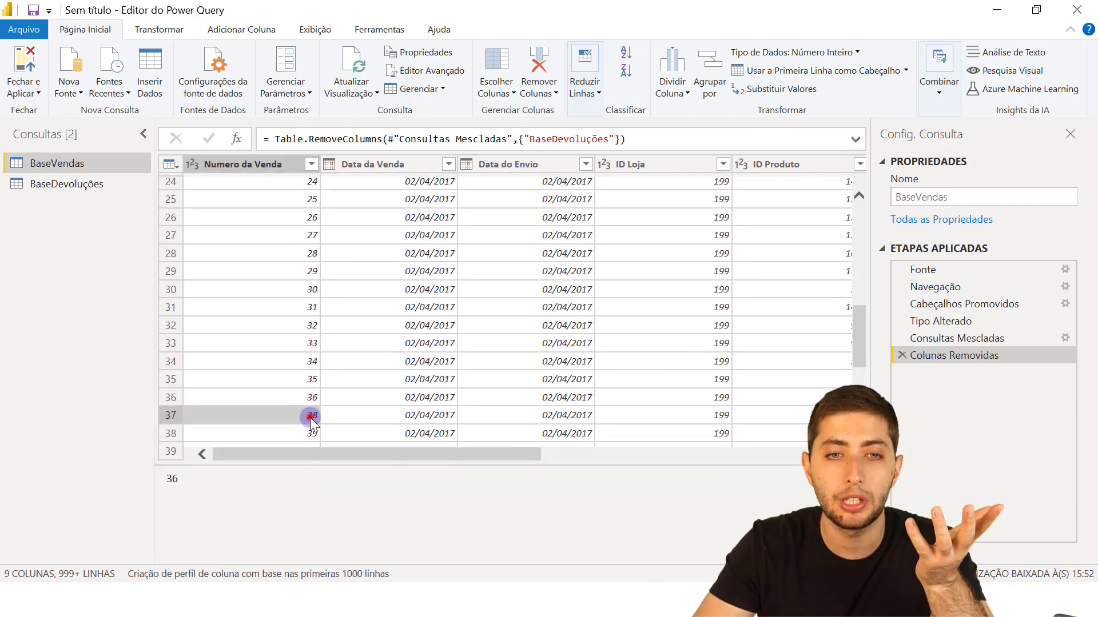
pyautogui.click(313, 436)
# - Select returned sale 43 in BaseDevoluções and check for it in the merged BaseVendas query
pyautogui.click(108, 181)
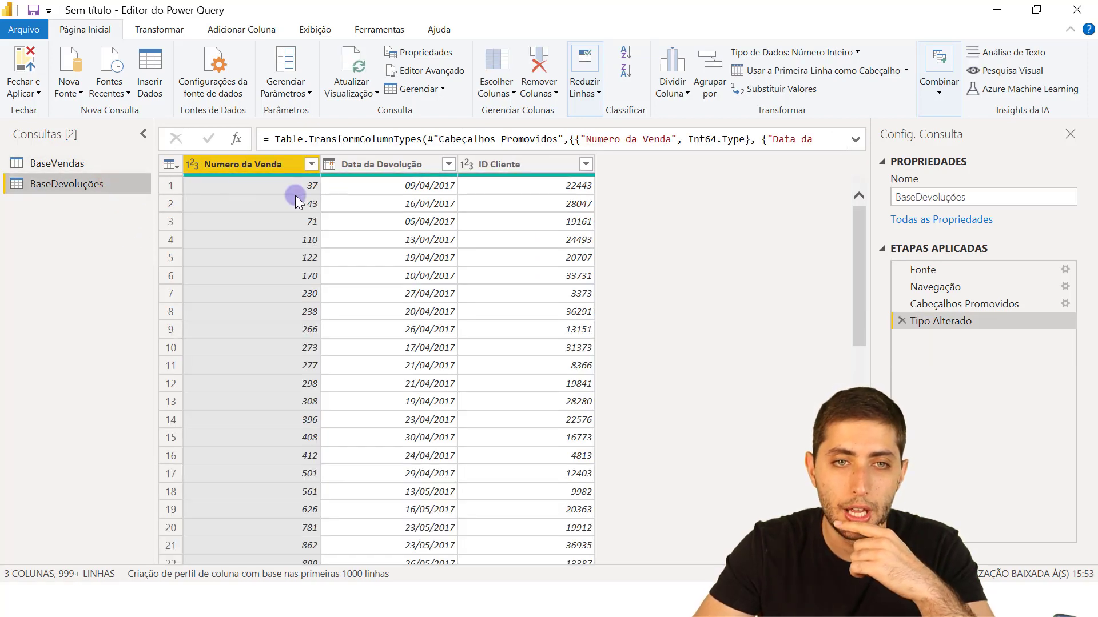
pyautogui.click(297, 202)
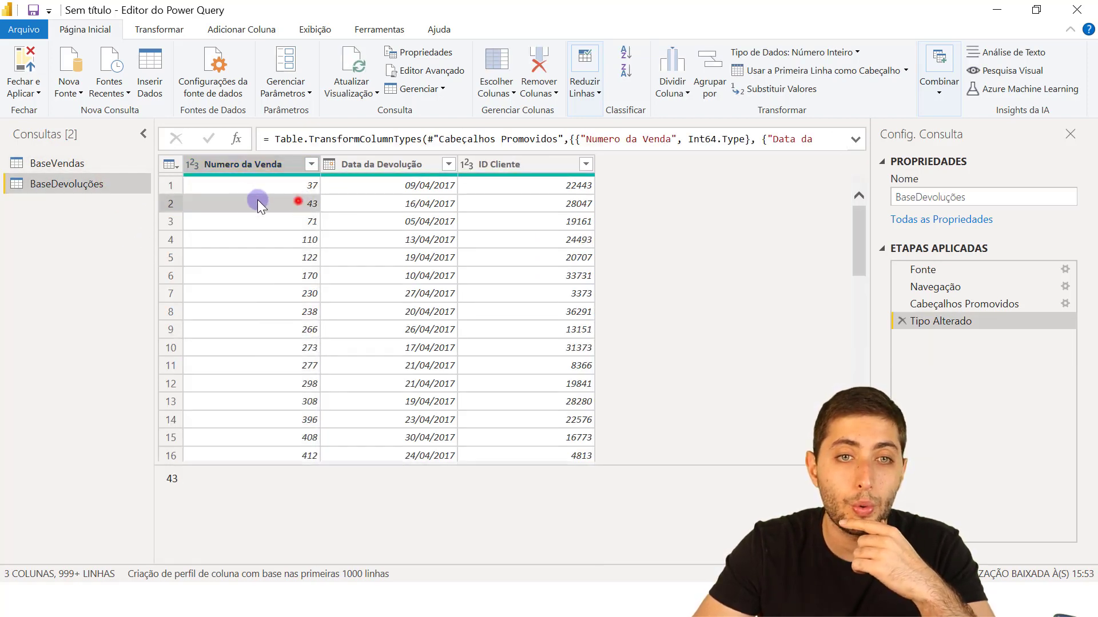
pyautogui.click(114, 167)
pyautogui.scroll(-10, 271, 325)
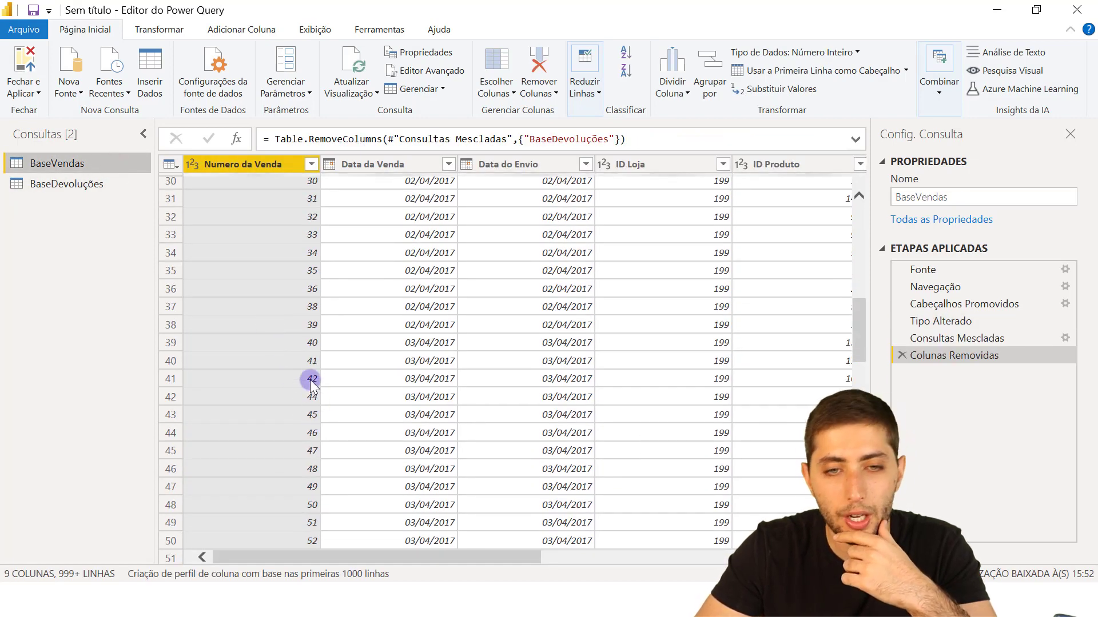
# - Take returned sale 71 from BaseDevoluções and check the merged BaseVendas rows around sales 70 and 72
pyautogui.click(95, 183)
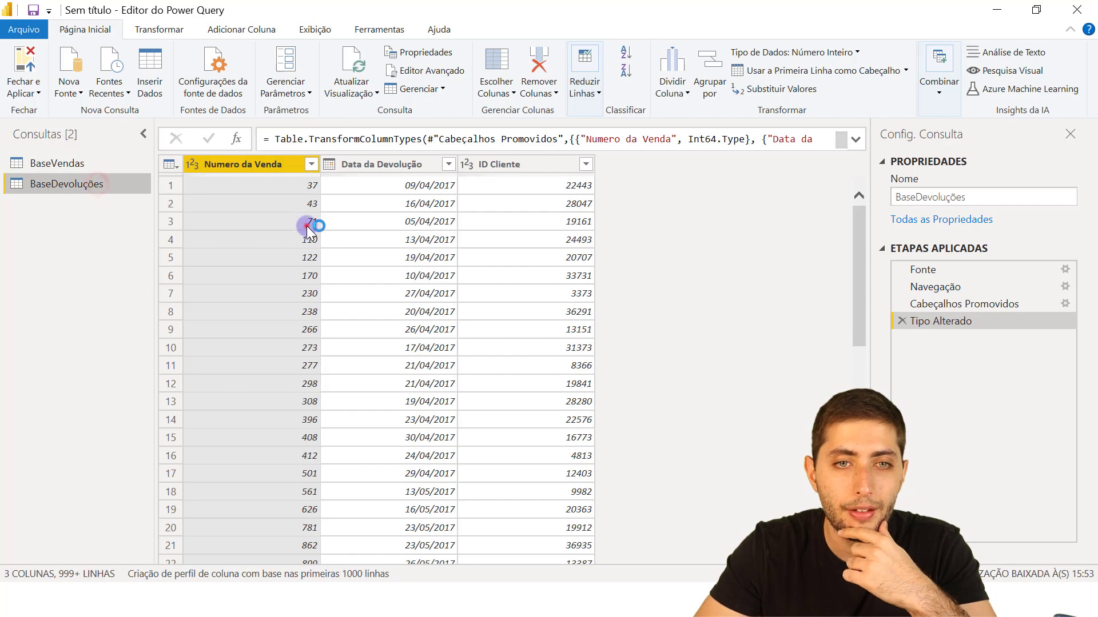
pyautogui.click(108, 169)
pyautogui.scroll(-20, 335, 330)
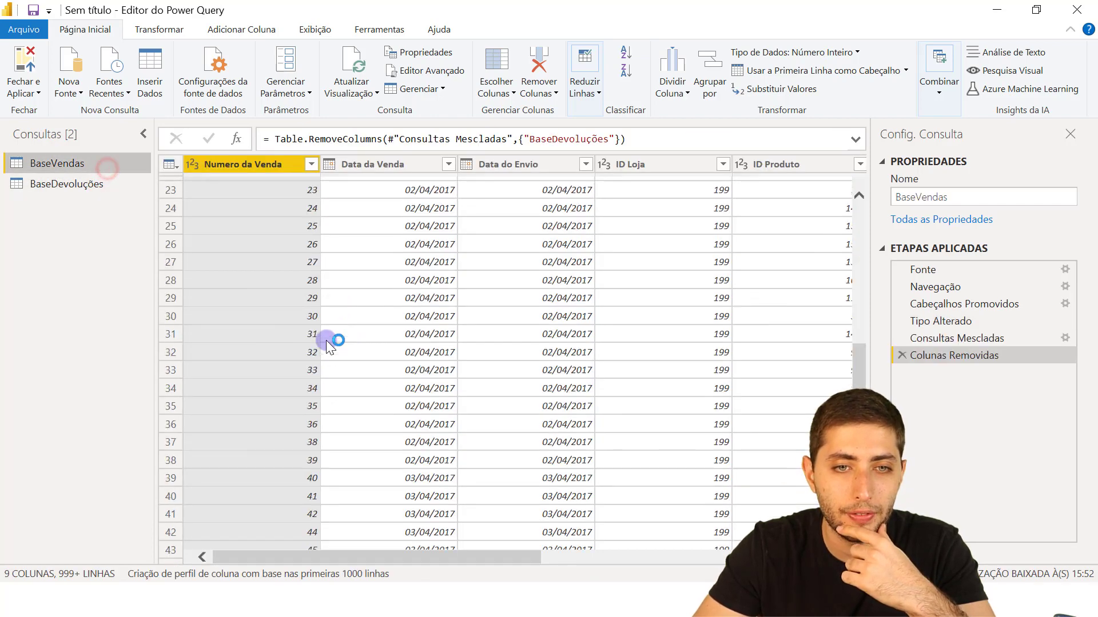
pyautogui.scroll(2, 326, 338)
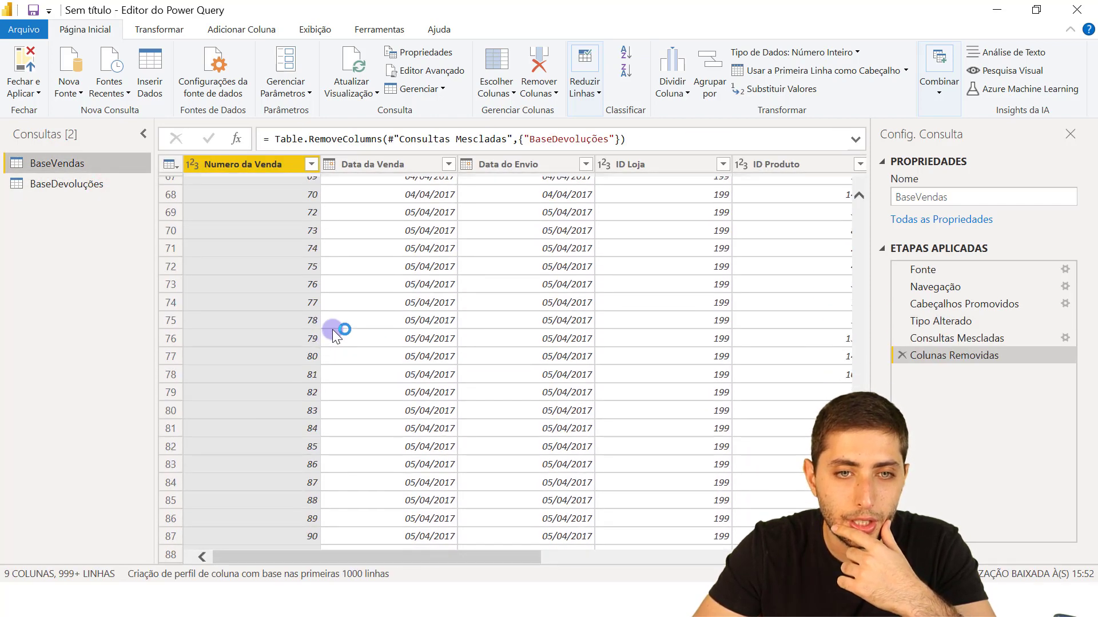
pyautogui.click(312, 306)
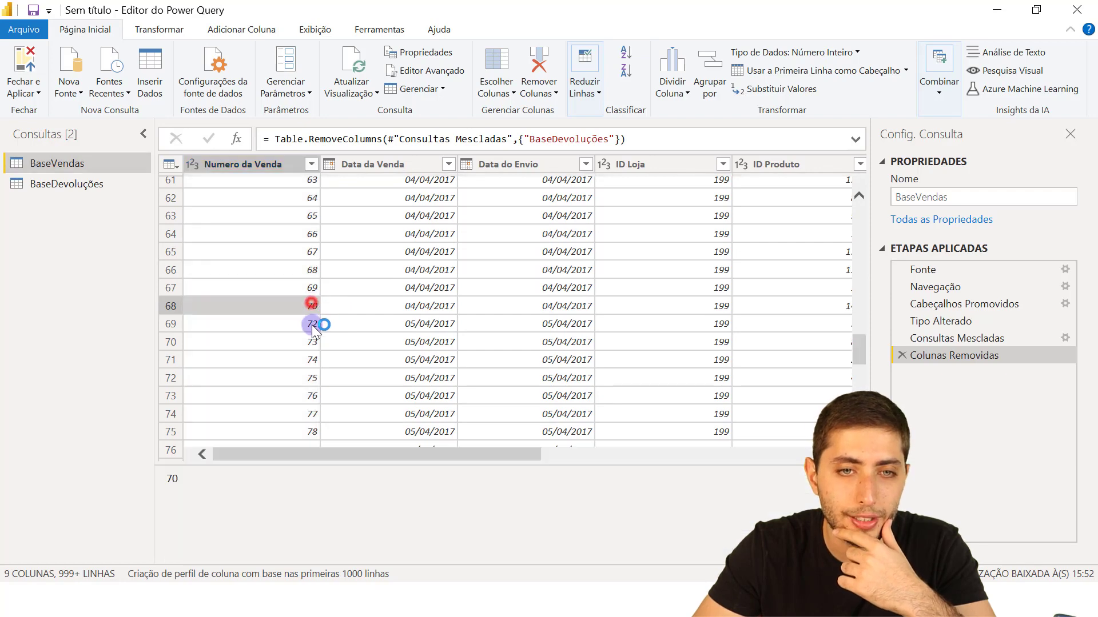
pyautogui.scroll(3, 326, 334)
pyautogui.scroll(15, 339, 294)
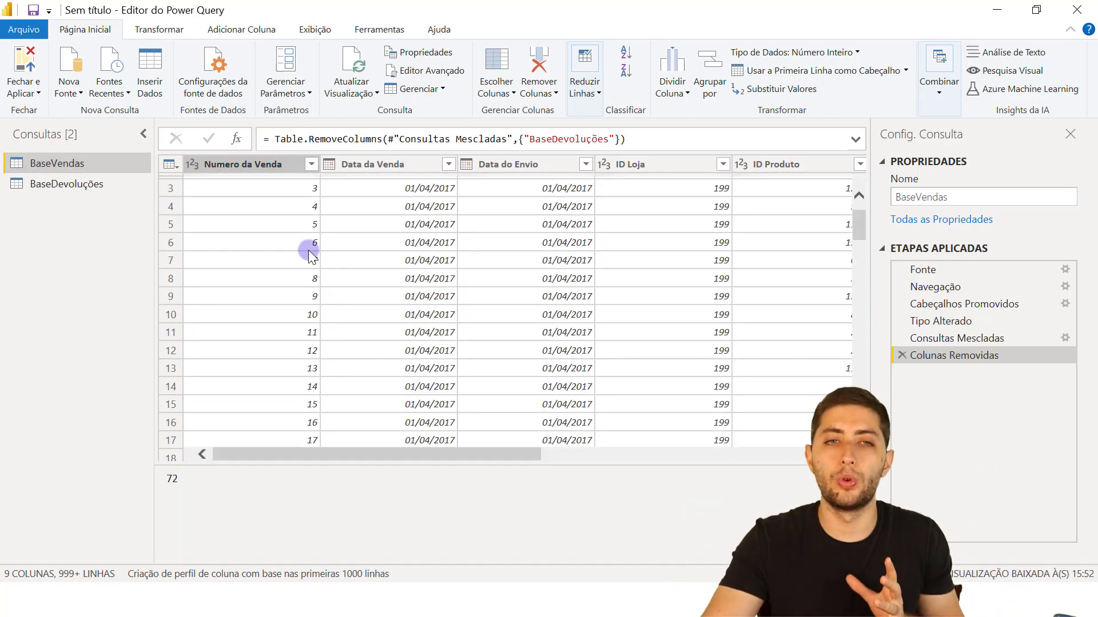
# - Remove the Numero da Venda column from BaseVendas, then close the query editor and apply the changes to the report
pyautogui.click(267, 161)
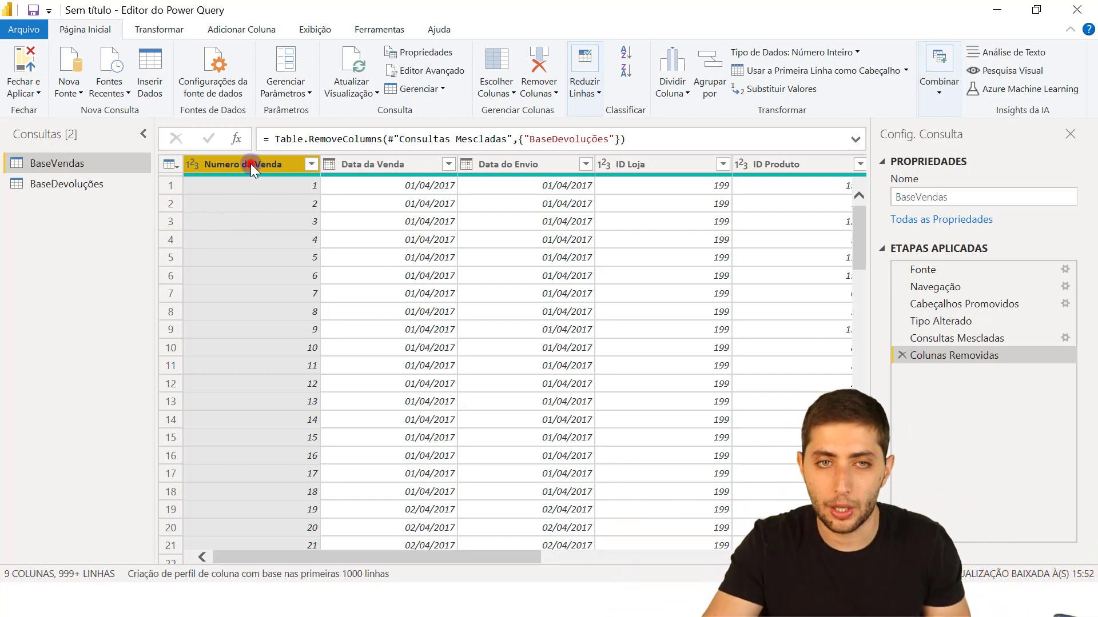
pyautogui.press('Delete')
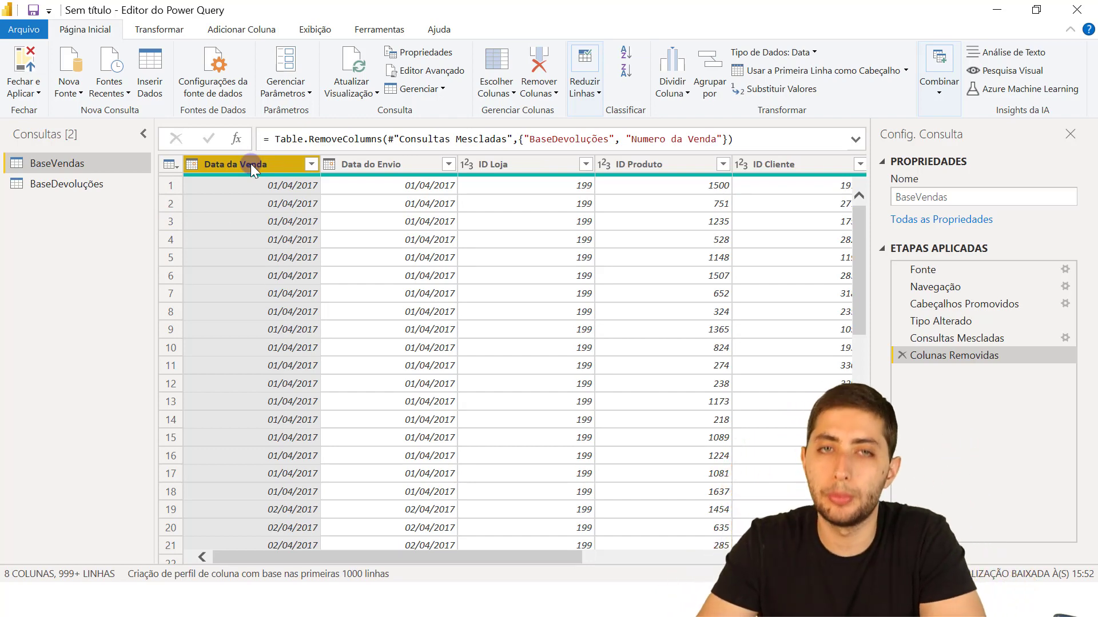
pyautogui.click(144, 93)
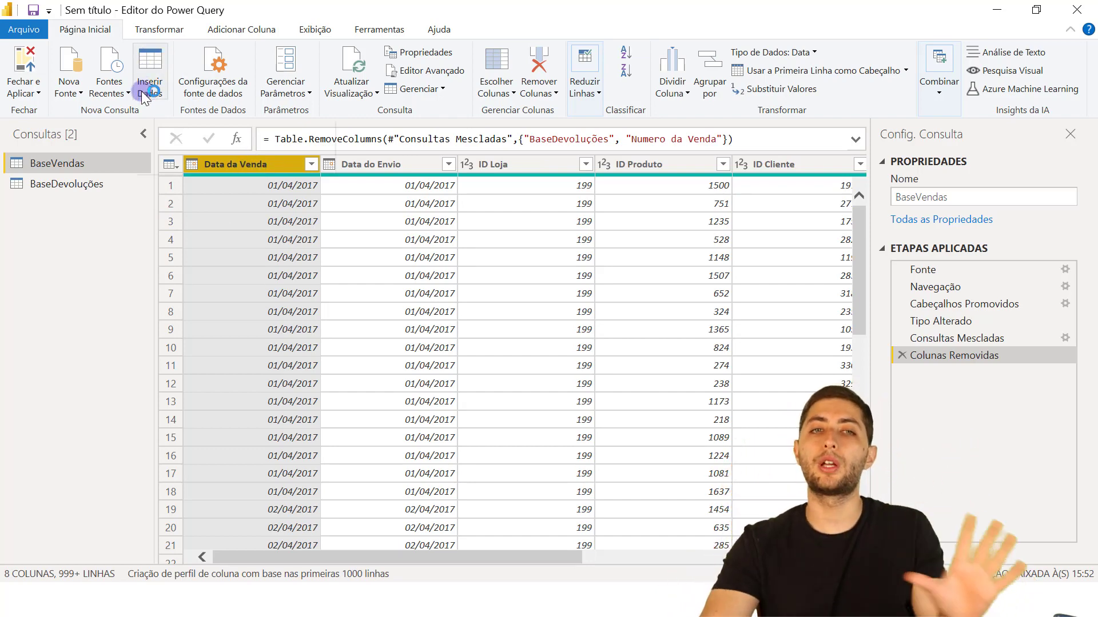
pyautogui.click(160, 113)
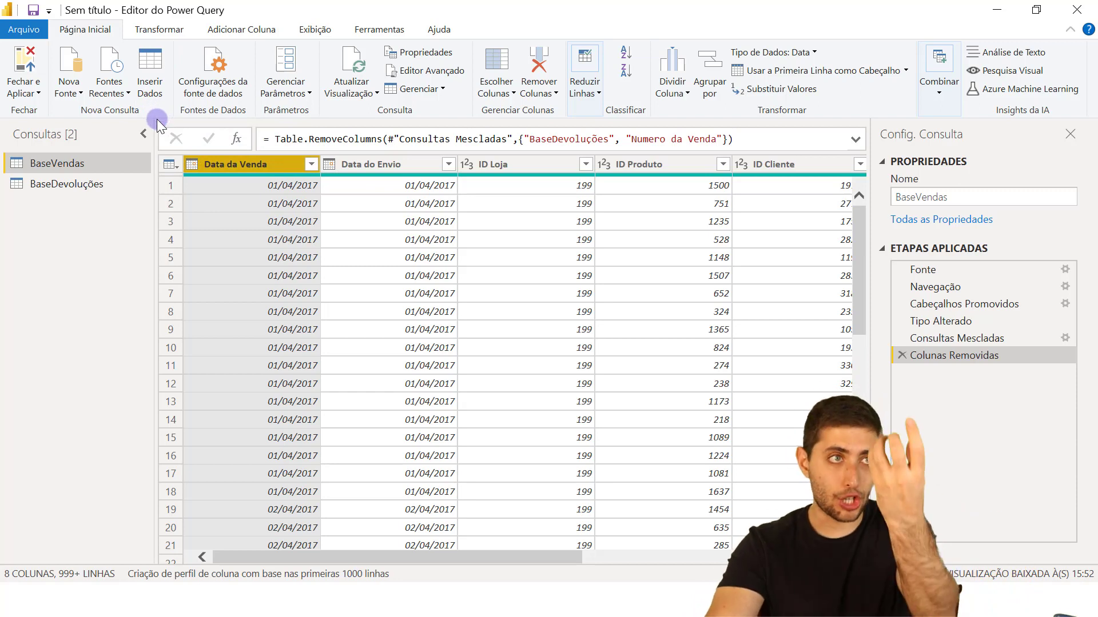
pyautogui.click(98, 31)
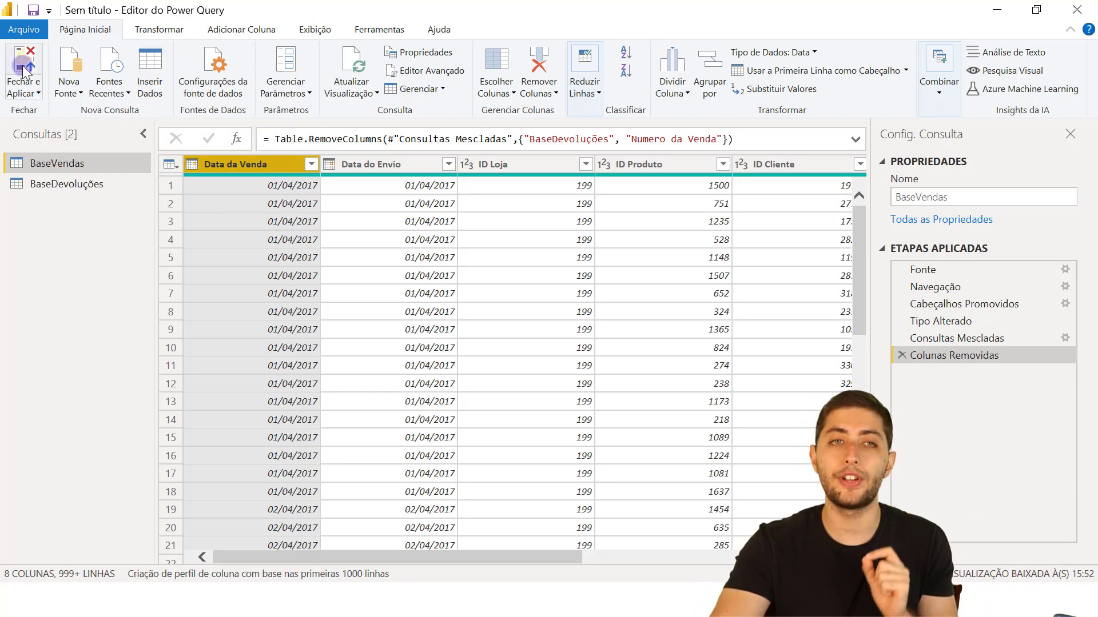
pyautogui.click(29, 68)
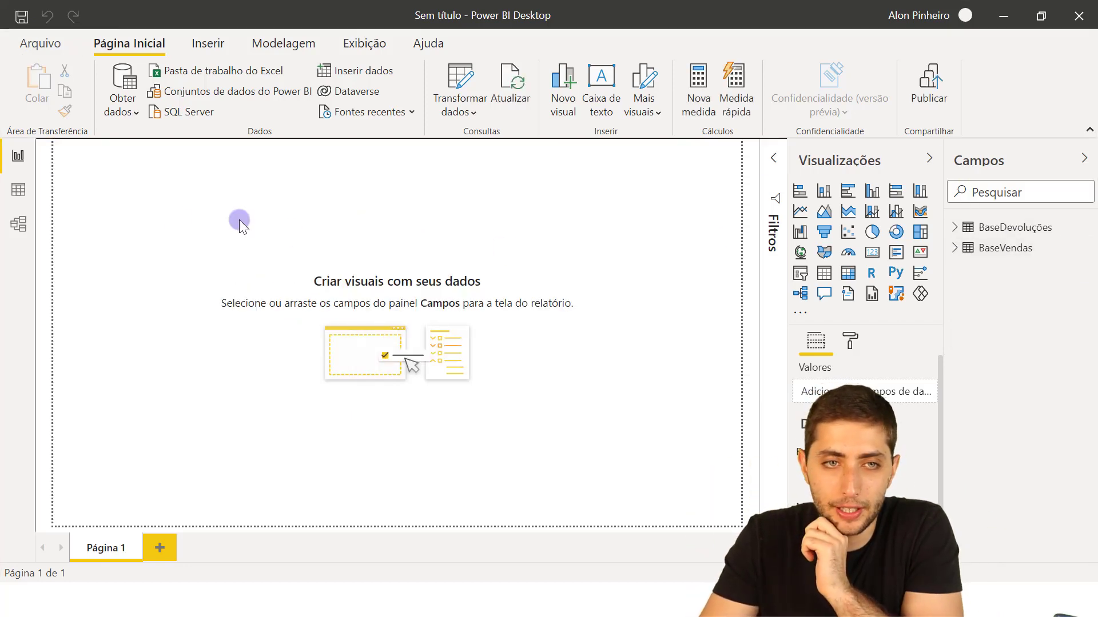
# - Display the loaded BaseVendas table in the data view and look through its rows
pyautogui.click(18, 190)
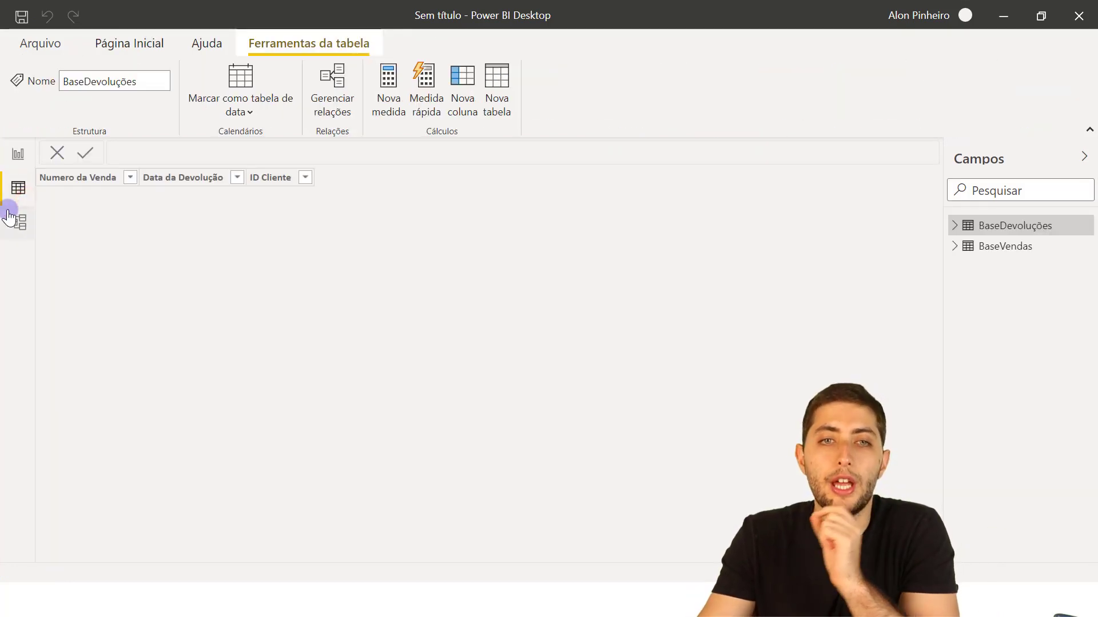
pyautogui.click(986, 250)
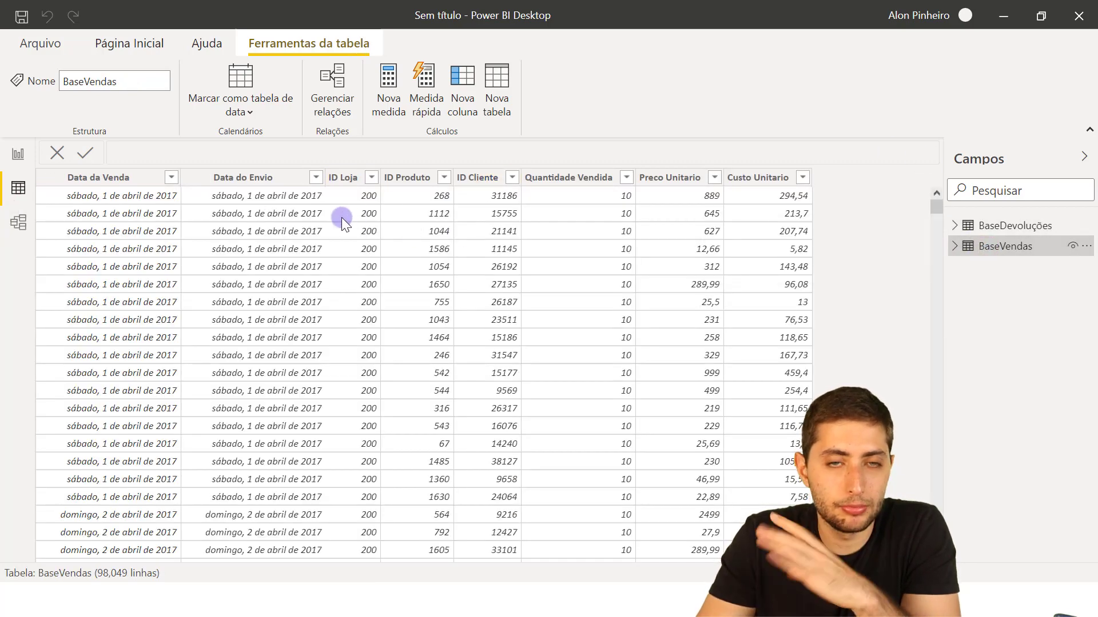
pyautogui.scroll(-1, 333, 221)
pyautogui.scroll(-15, 332, 222)
pyautogui.scroll(15, 266, 223)
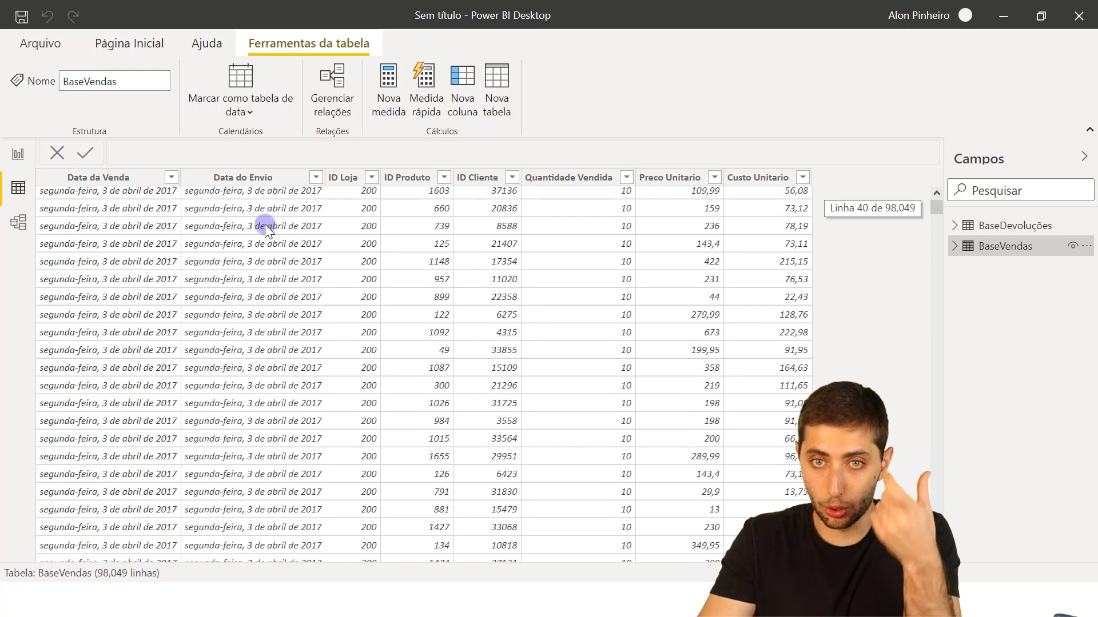
# - Look through the 3 April 2017 rows of BaseVendas and return to the start of the table
pyautogui.scroll(-8, 265, 224)
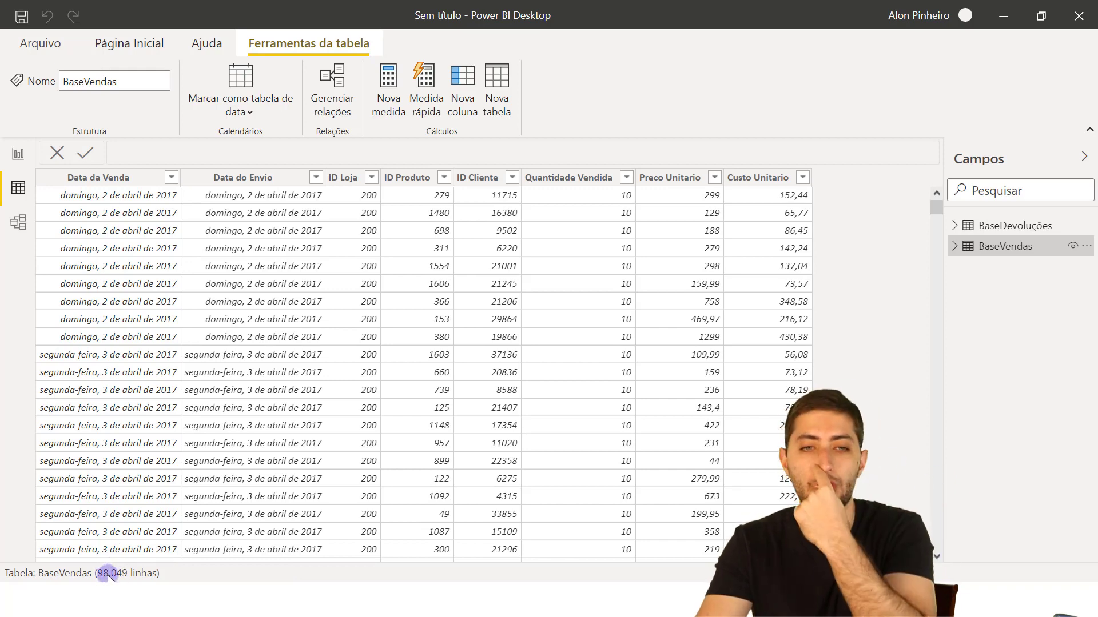
pyautogui.scroll(6, 252, 377)
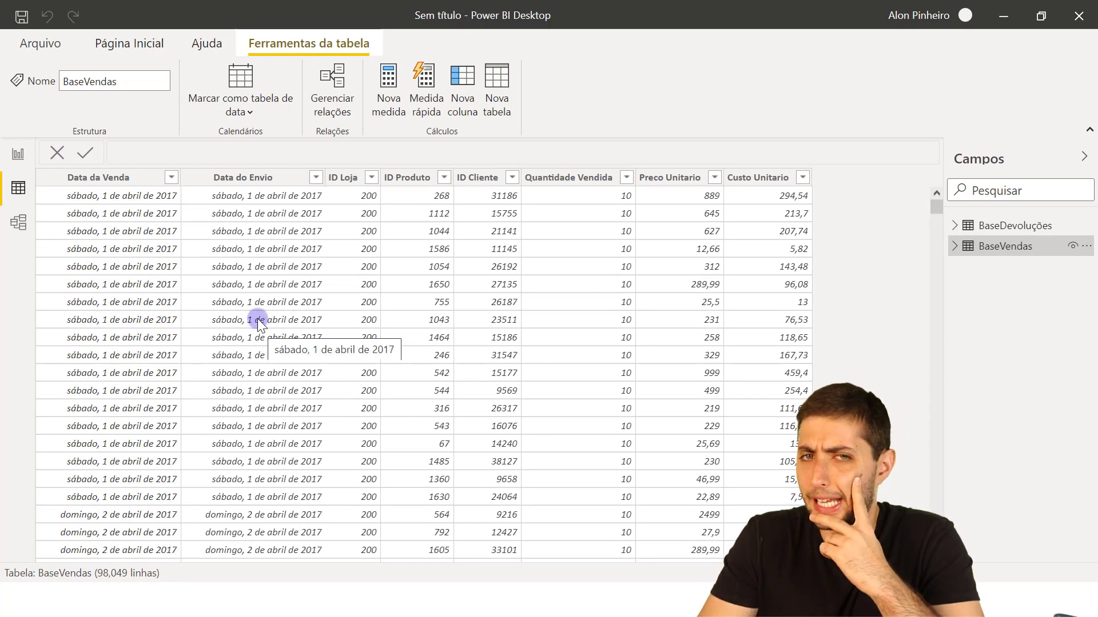
pyautogui.click(114, 54)
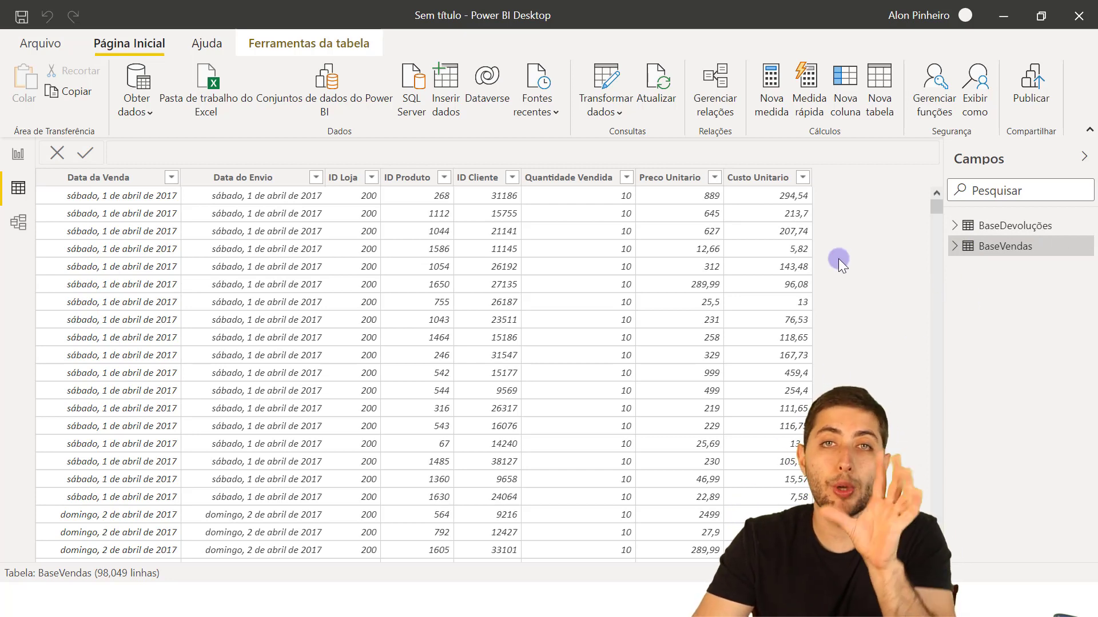
# - Open Vendas.xlsx from the 09-05 folder and go to the last record in the Numero da Venda column
pyautogui.hotkey('alt', 'Tab')
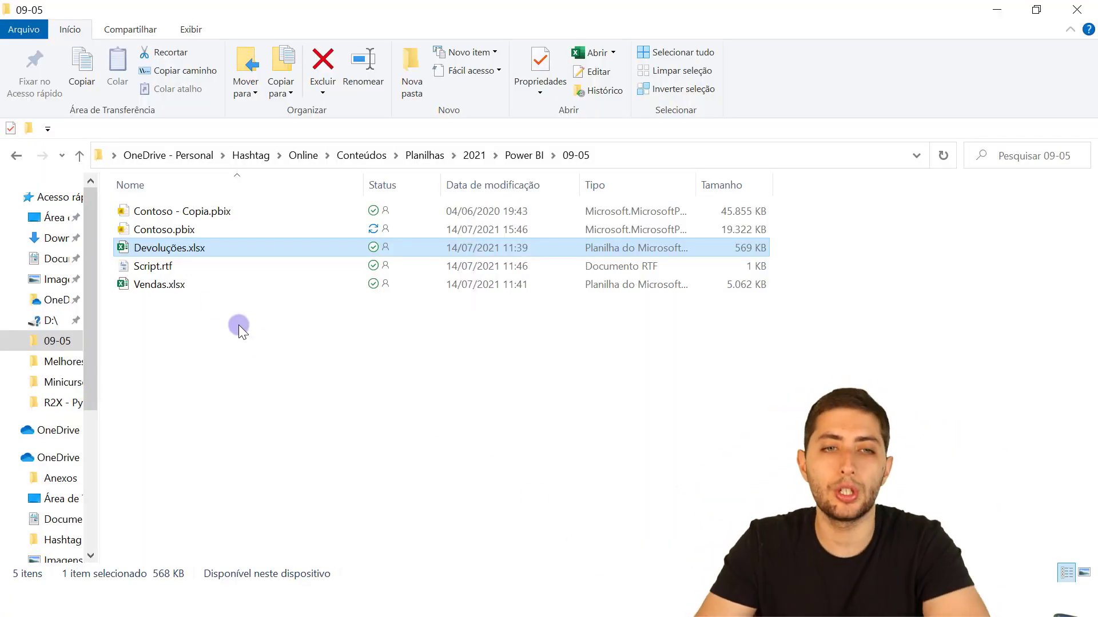
pyautogui.click(191, 286)
pyautogui.doubleClick(191, 286)
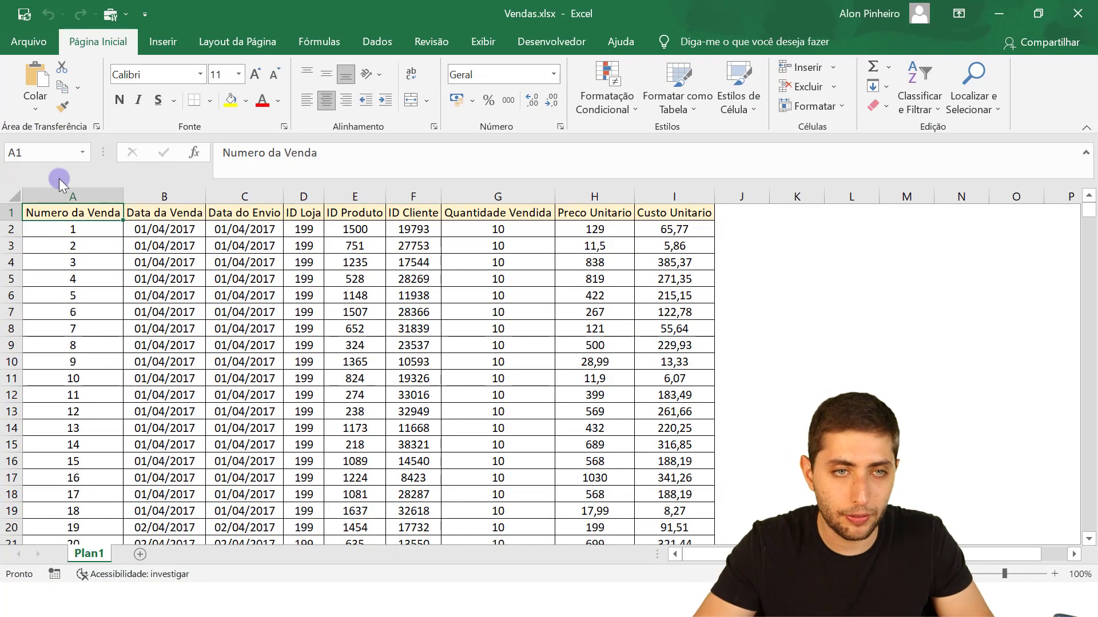
pyautogui.click(74, 196)
pyautogui.click(85, 256)
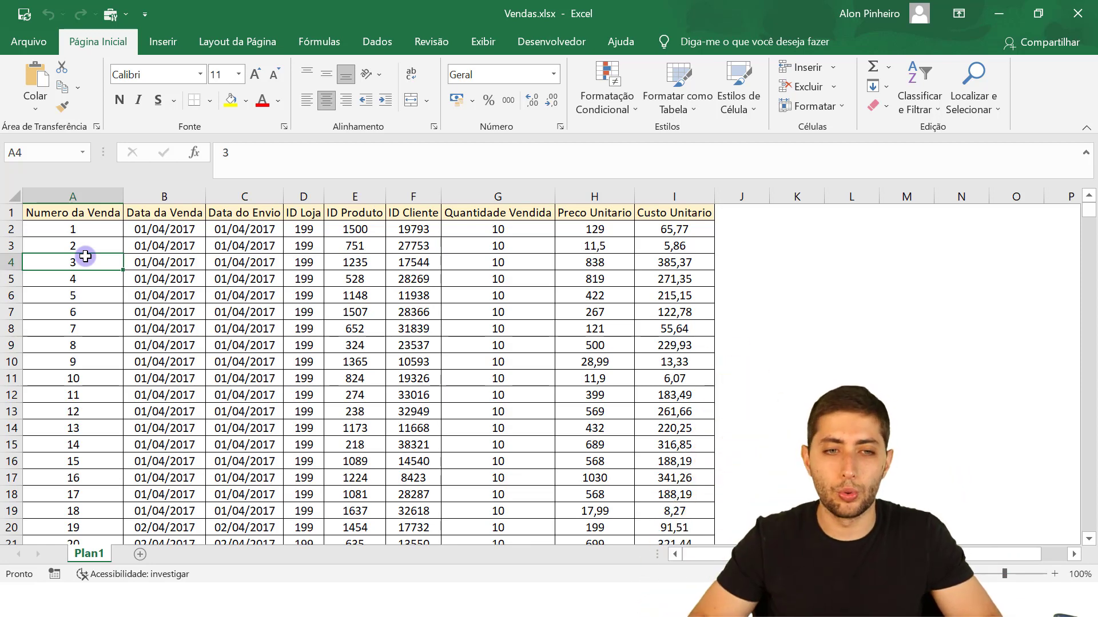
pyautogui.hotkey('ctrl', 'Down')
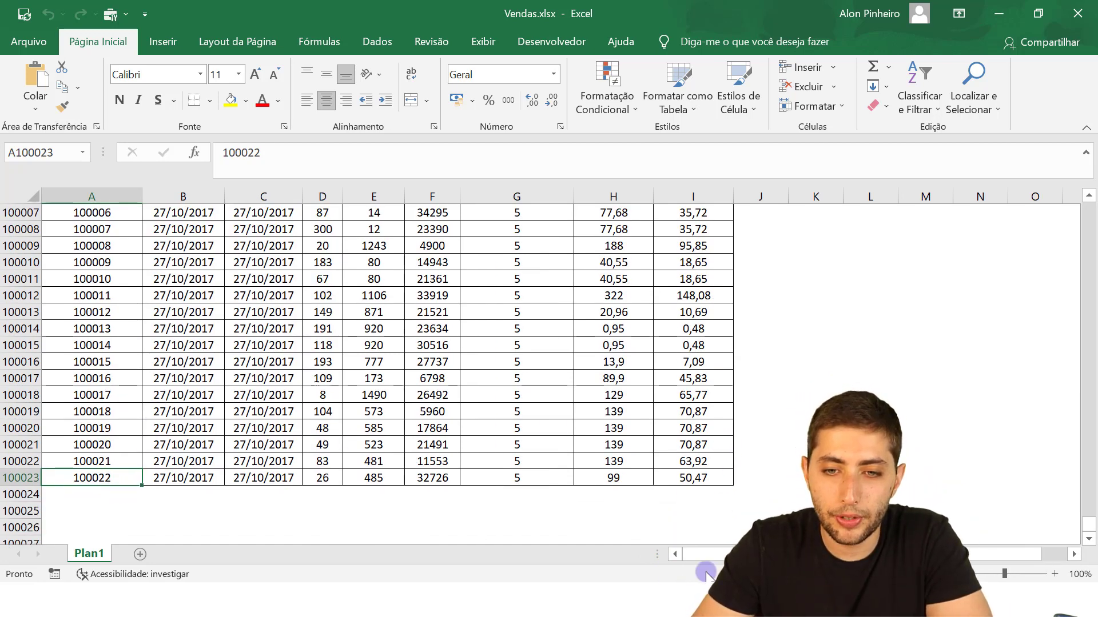
# - Open Devoluções.xlsx from the 09-05 folder and select the empty cells A1975:C1975 below the last return
pyautogui.hotkey('alt', 'Tab')
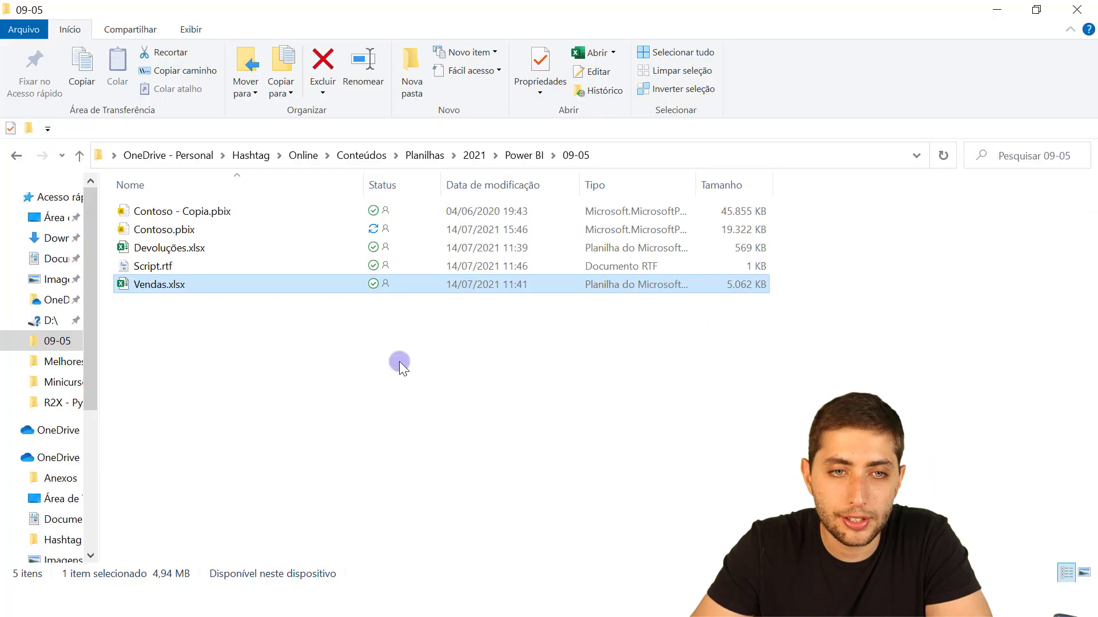
pyautogui.click(216, 244)
pyautogui.hotkey('alt', 'Tab')
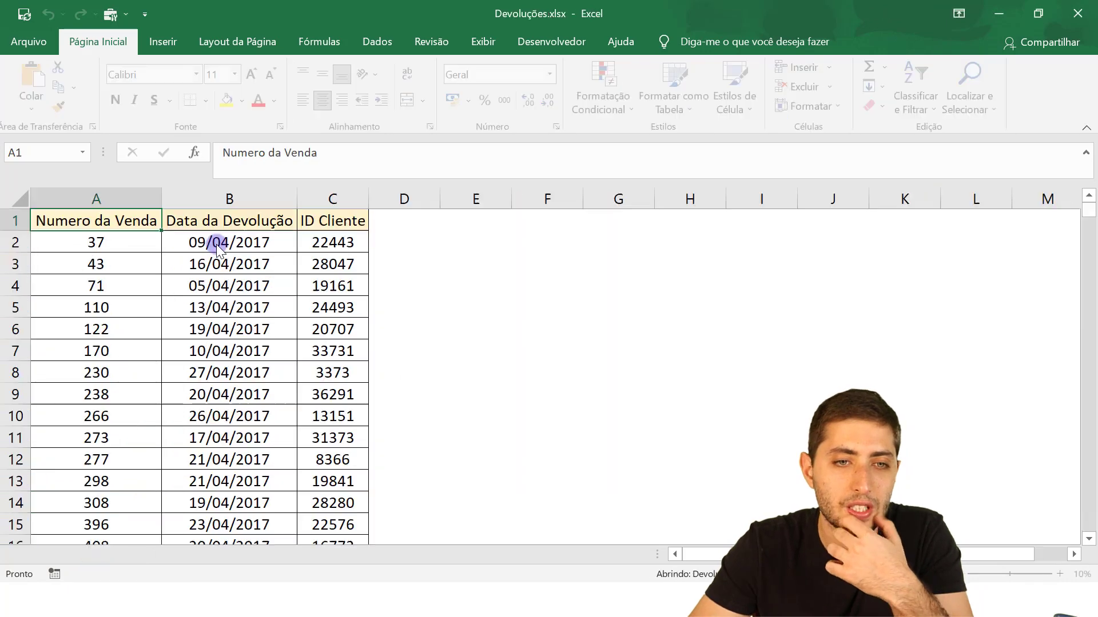
pyautogui.hotkey('ctrl', 'Down')
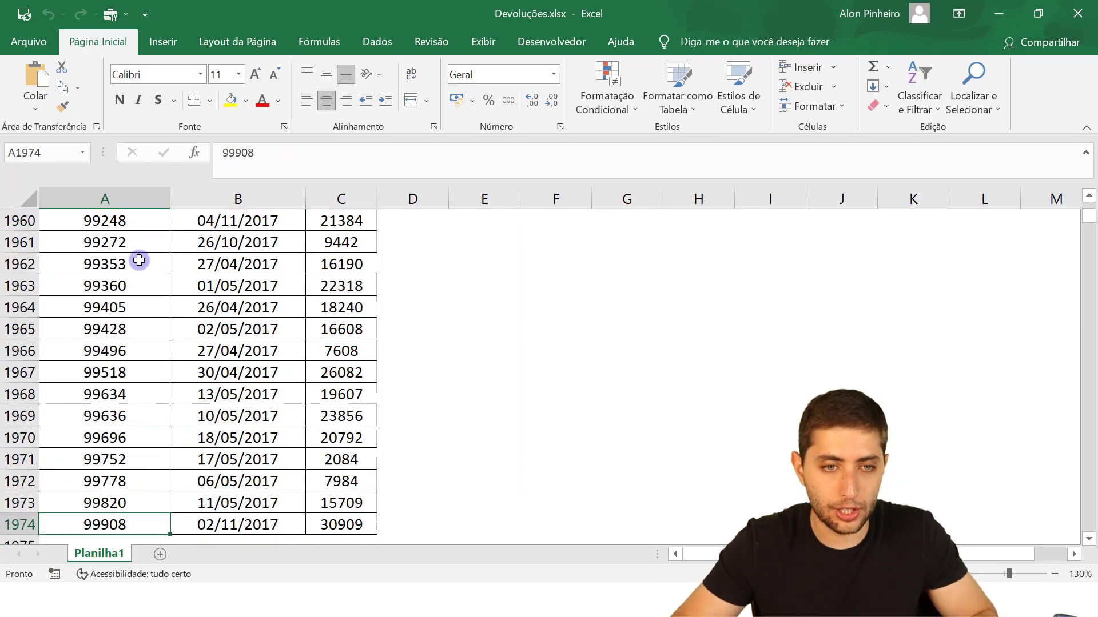
pyautogui.scroll(-1, 139, 261)
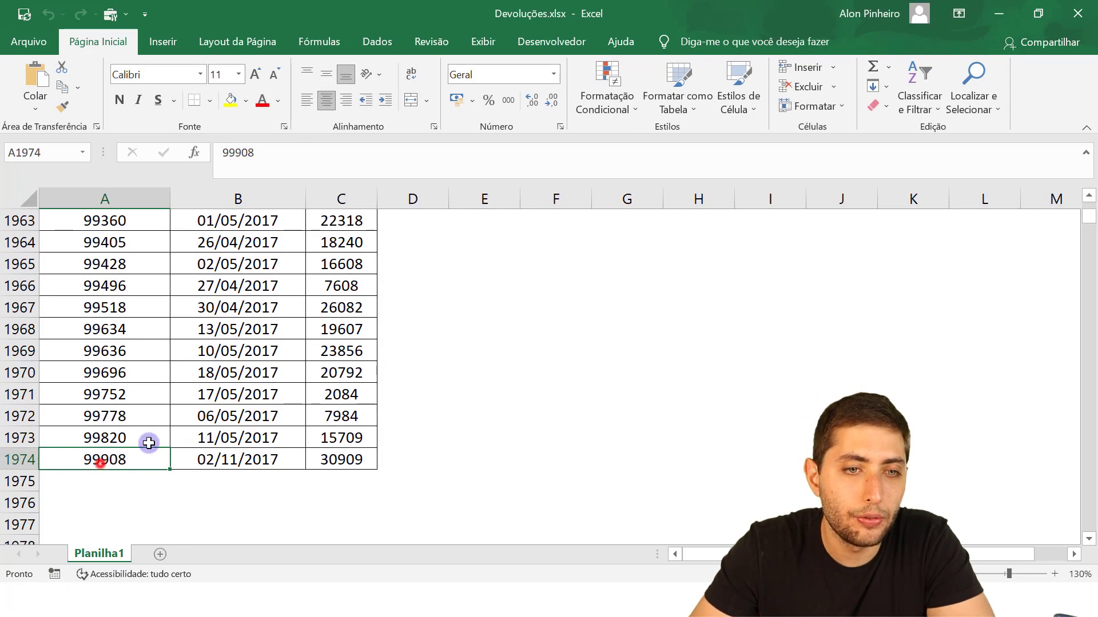
pyautogui.click(101, 459)
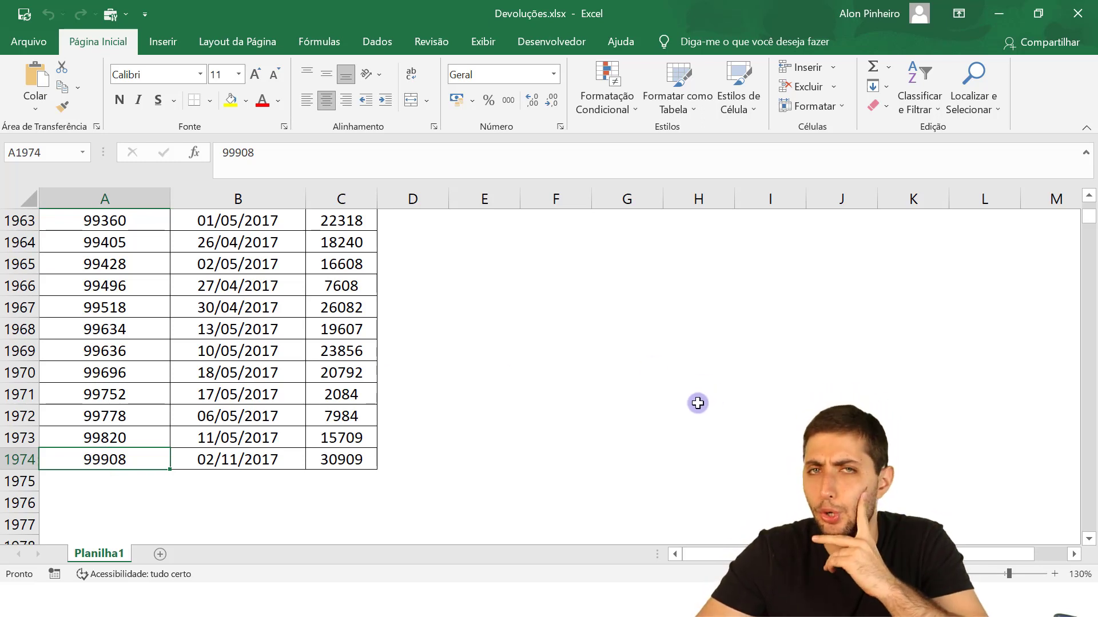
pyautogui.moveTo(148, 481); pyautogui.dragTo(350, 479)
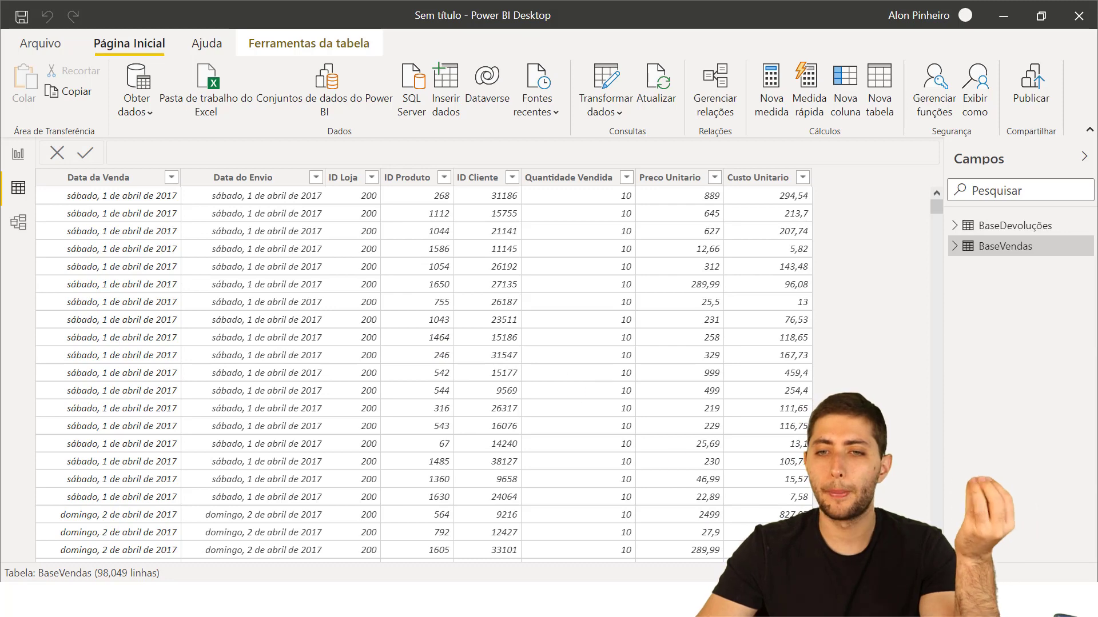
# - Check the last sale's number in Vendas.xlsx and enter it in cell A1975 of Devoluções.xlsx
pyautogui.moveTo(829, 600)
pyautogui.click(726, 520)
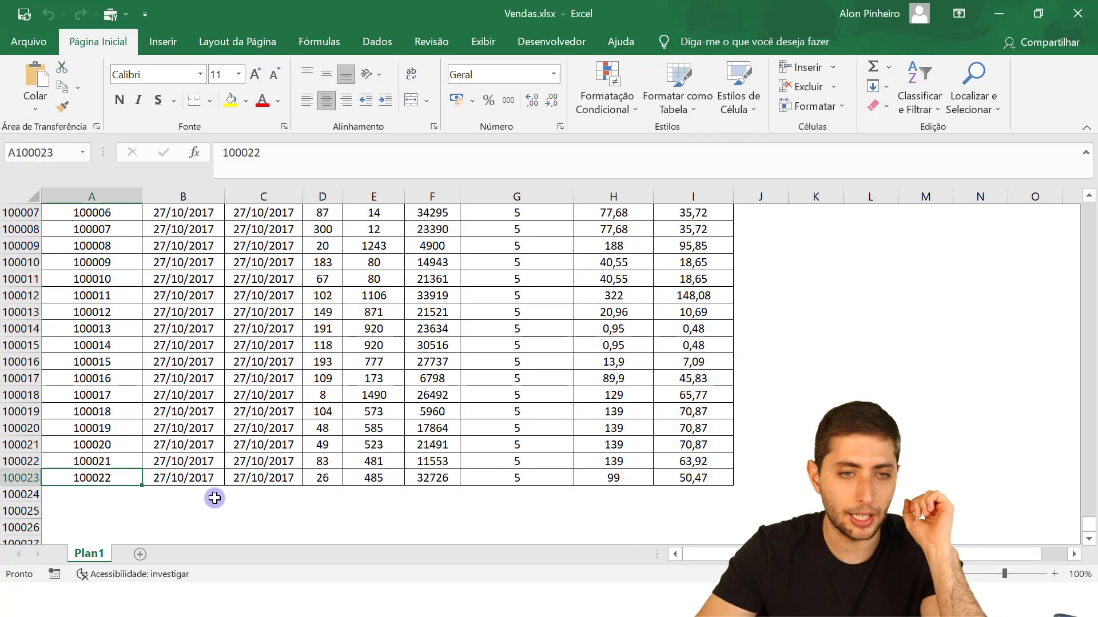
pyautogui.click(107, 477)
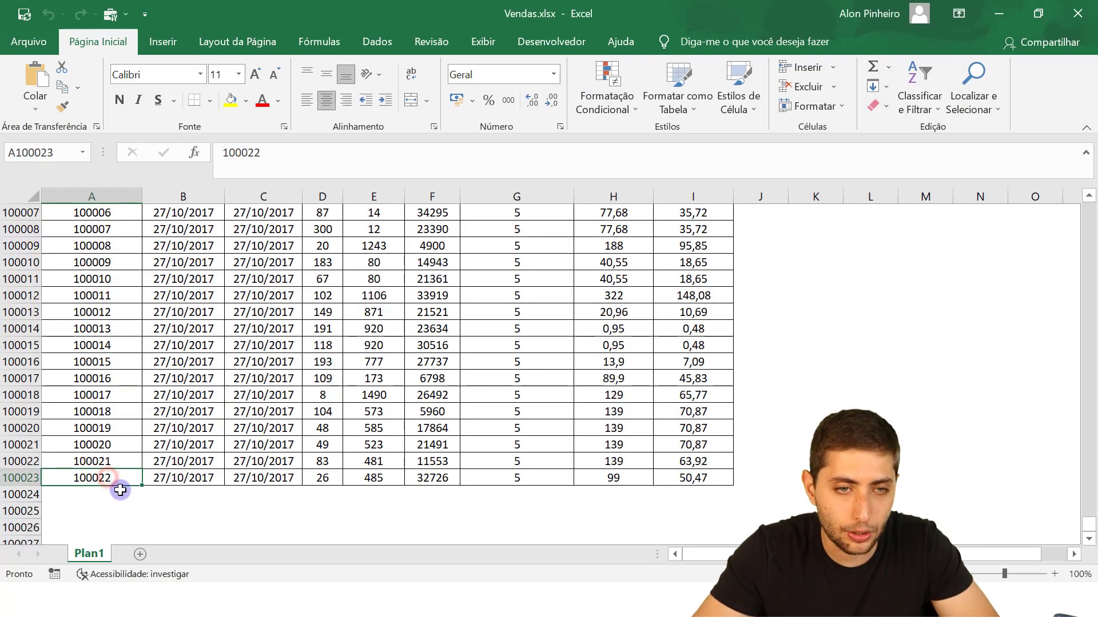
pyautogui.keyDown('ctrl'); pyautogui.scroll(1, 120, 490); pyautogui.keyUp('ctrl')
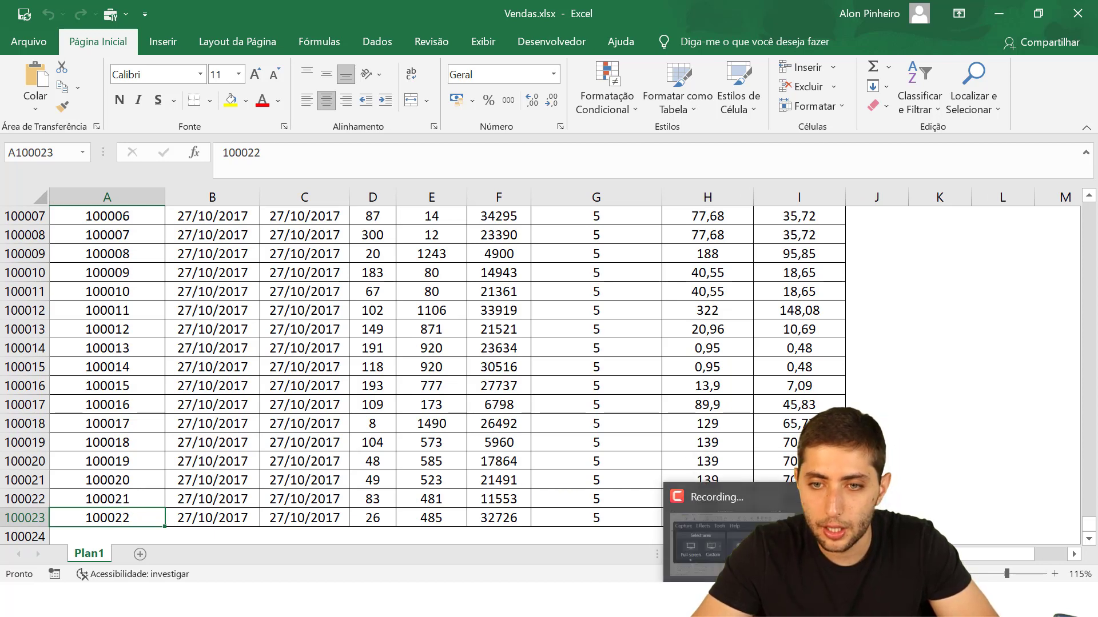
pyautogui.click(875, 521)
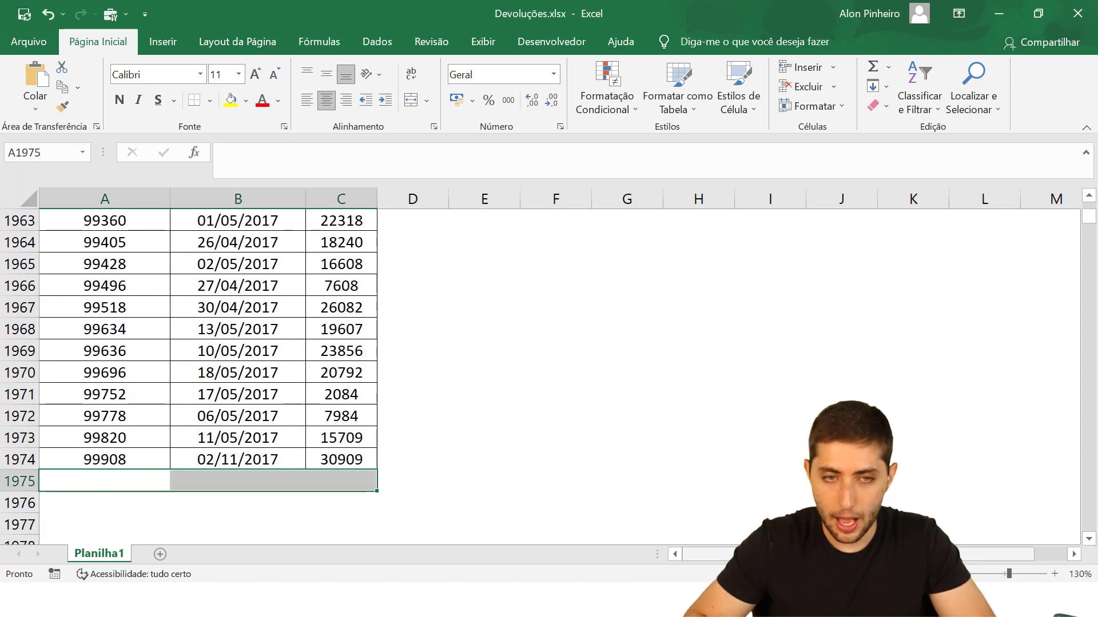
pyautogui.press('Left')
pyautogui.write('10002')
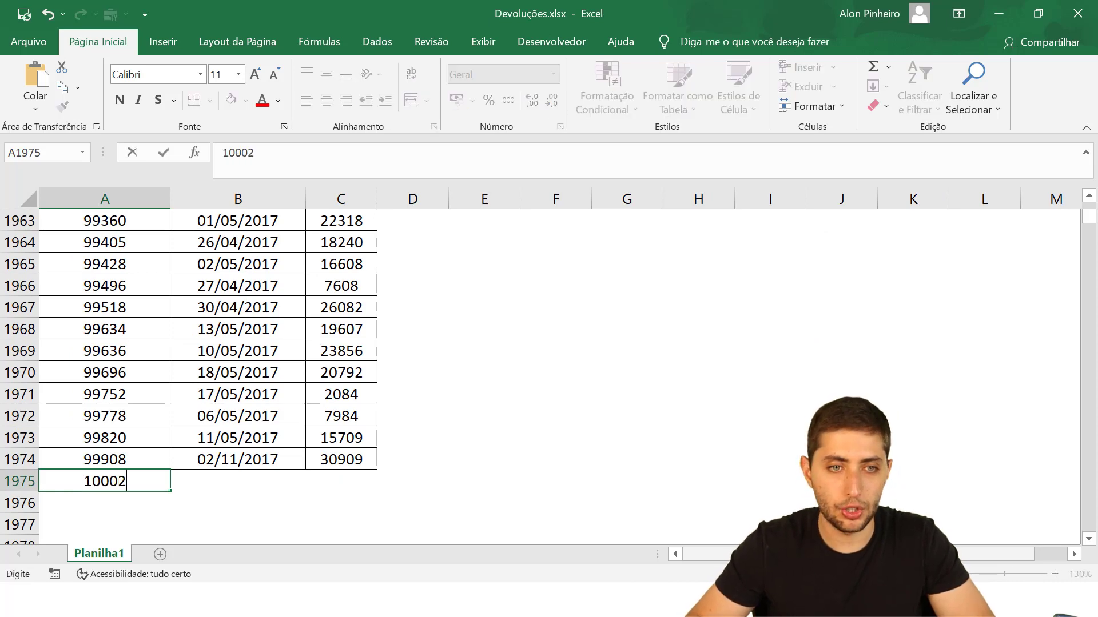
pyautogui.write('2')
pyautogui.press('Tab')
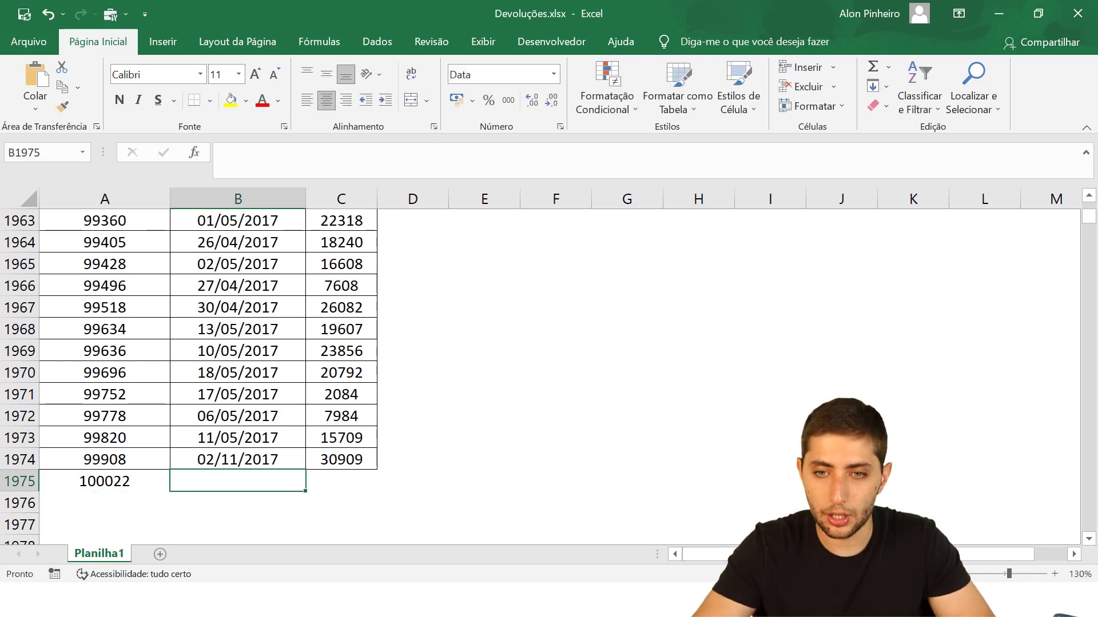
# - Check the last sale's date in Vendas.xlsx and enter return date 28/10/2017 in cell B1975 of Devoluções.xlsx
pyautogui.click(731, 532)
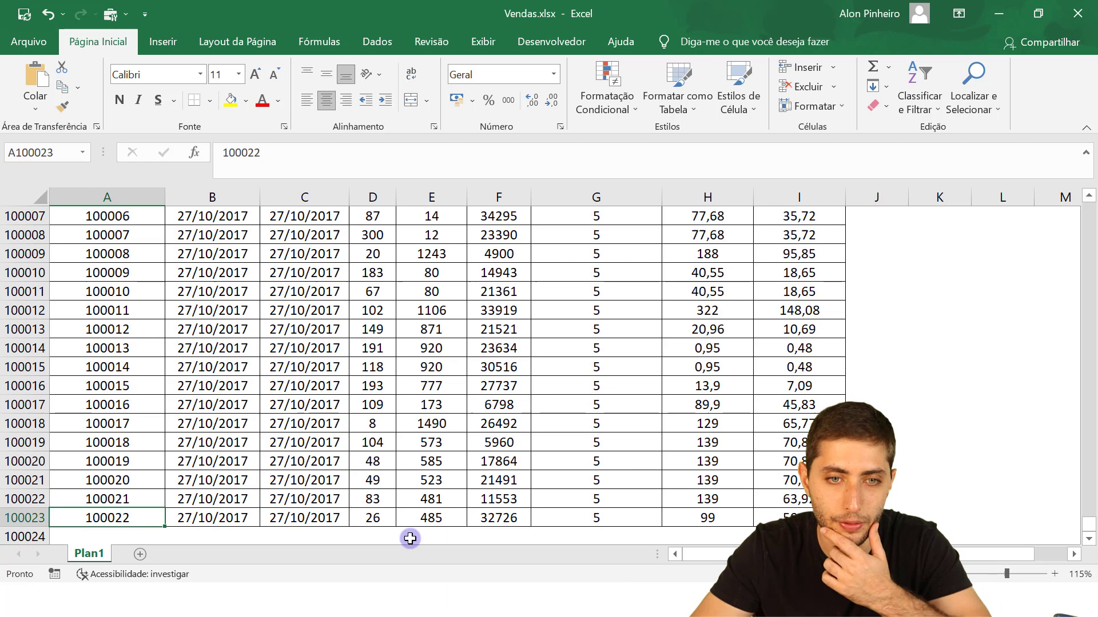
pyautogui.click(215, 517)
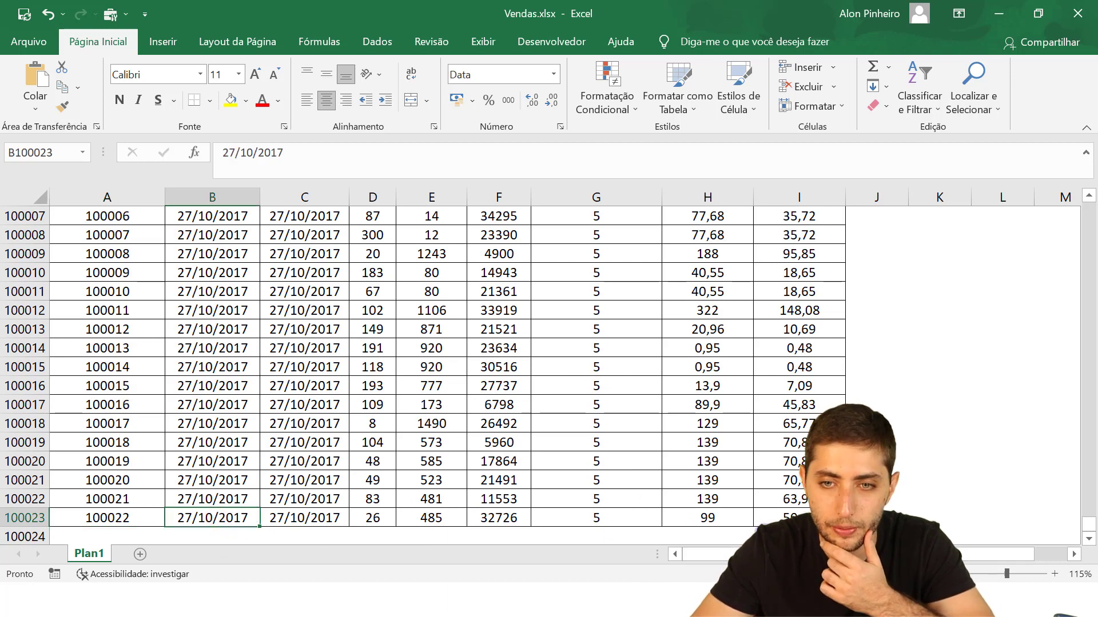
pyautogui.click(832, 601)
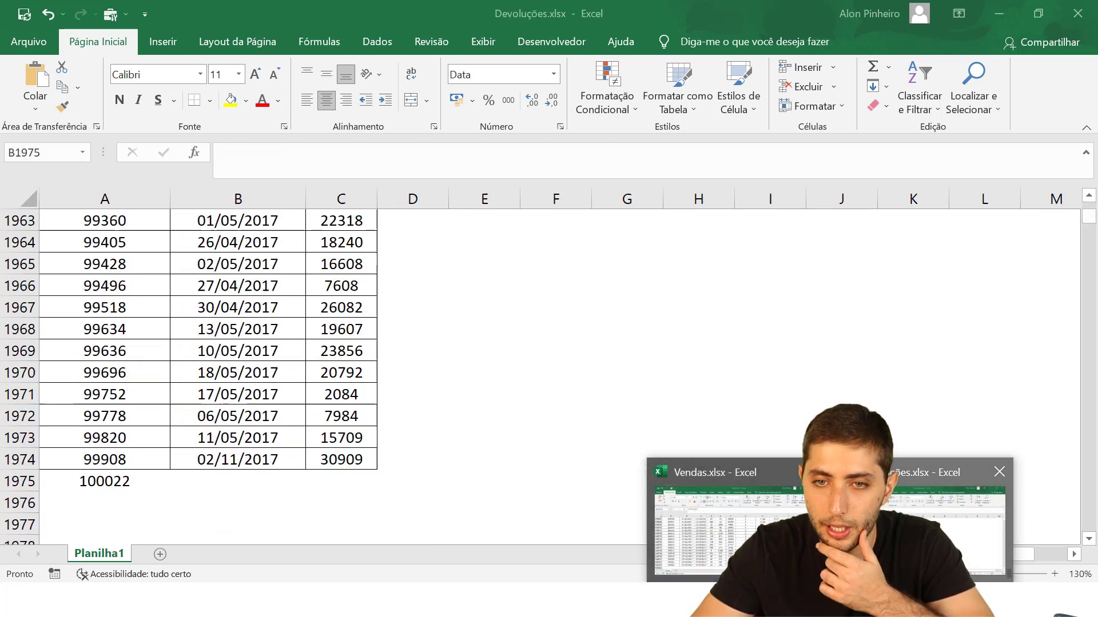
pyautogui.click(926, 520)
pyautogui.write('28/1')
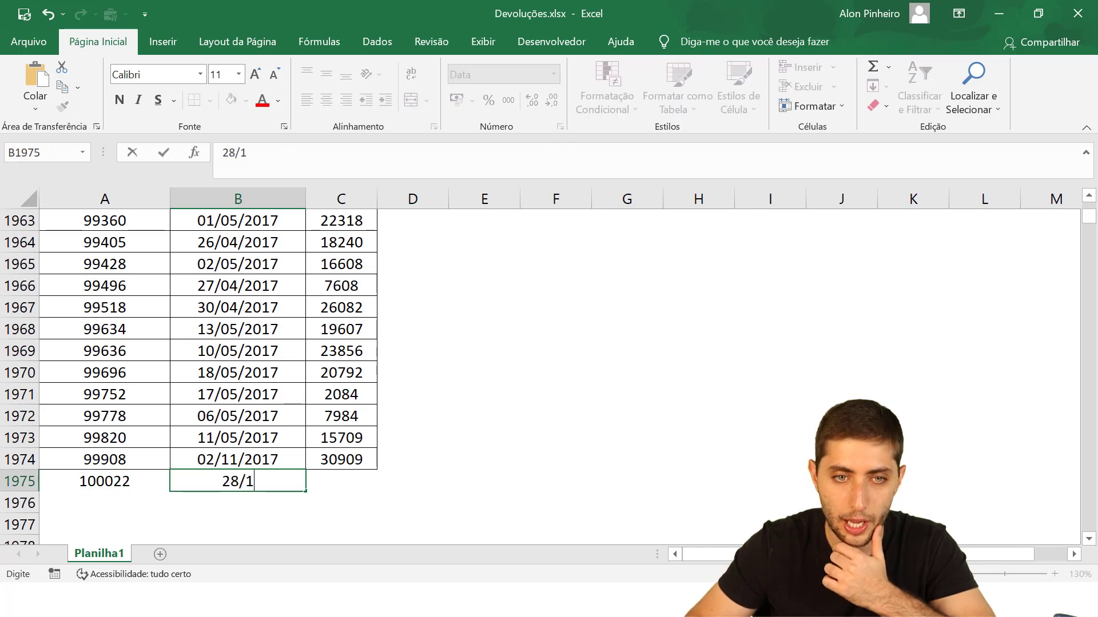
pyautogui.write('0/2017')
pyautogui.press('Tab')
# - Copy the last sale's customer ID from cell F100023 of Vendas.xlsx into cell C1975 of Devoluções.xlsx
pyautogui.hotkey('alt', 'Tab')
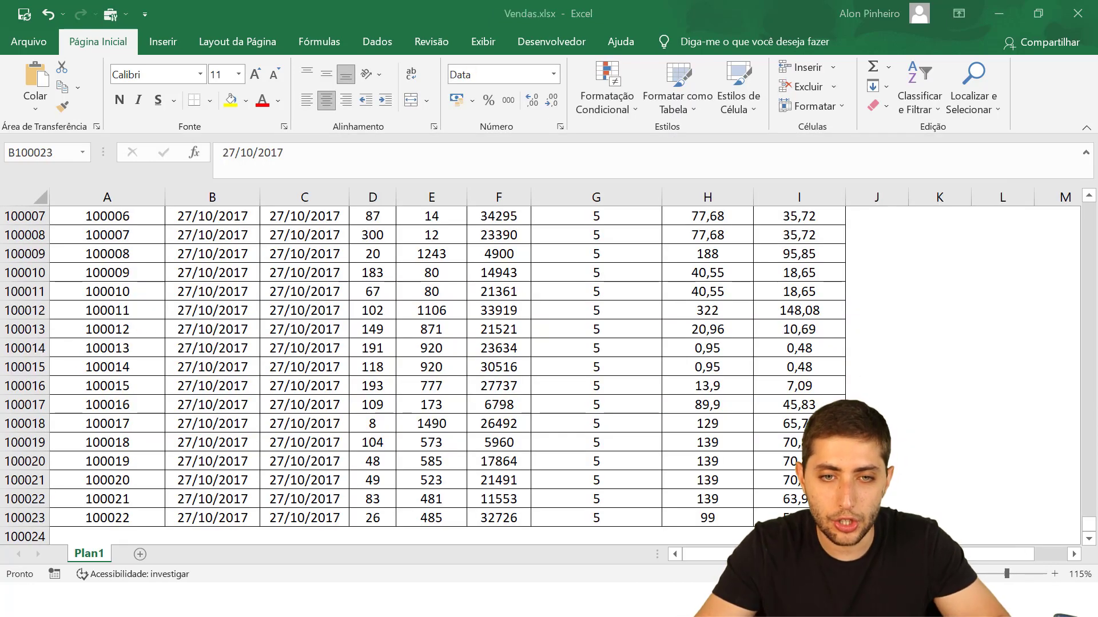
pyautogui.click(499, 508)
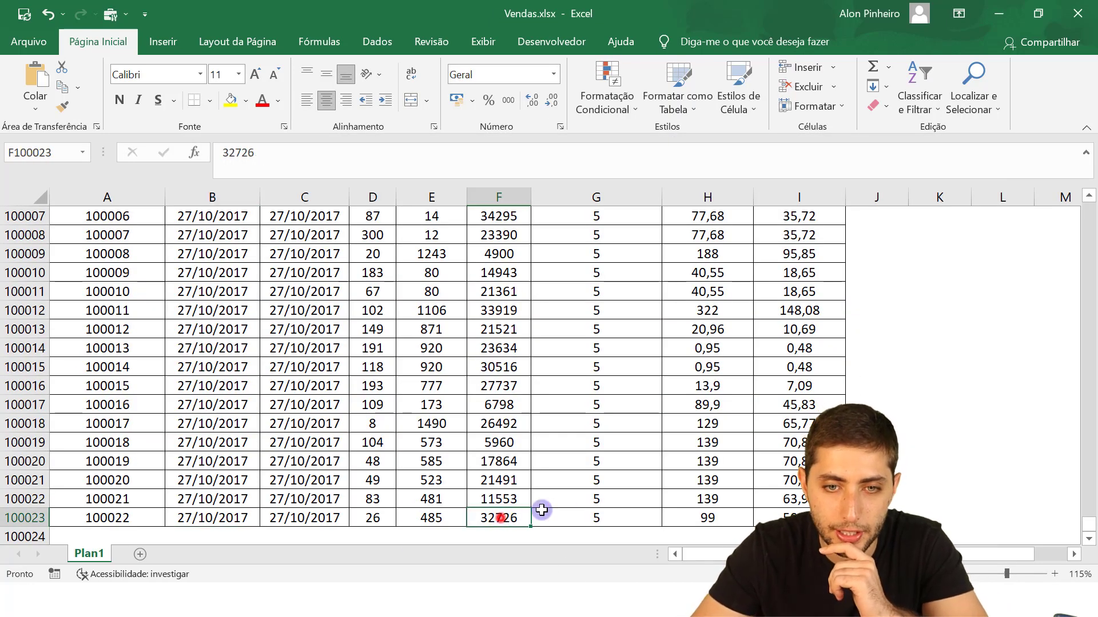
pyautogui.hotkey('ctrl', 'c')
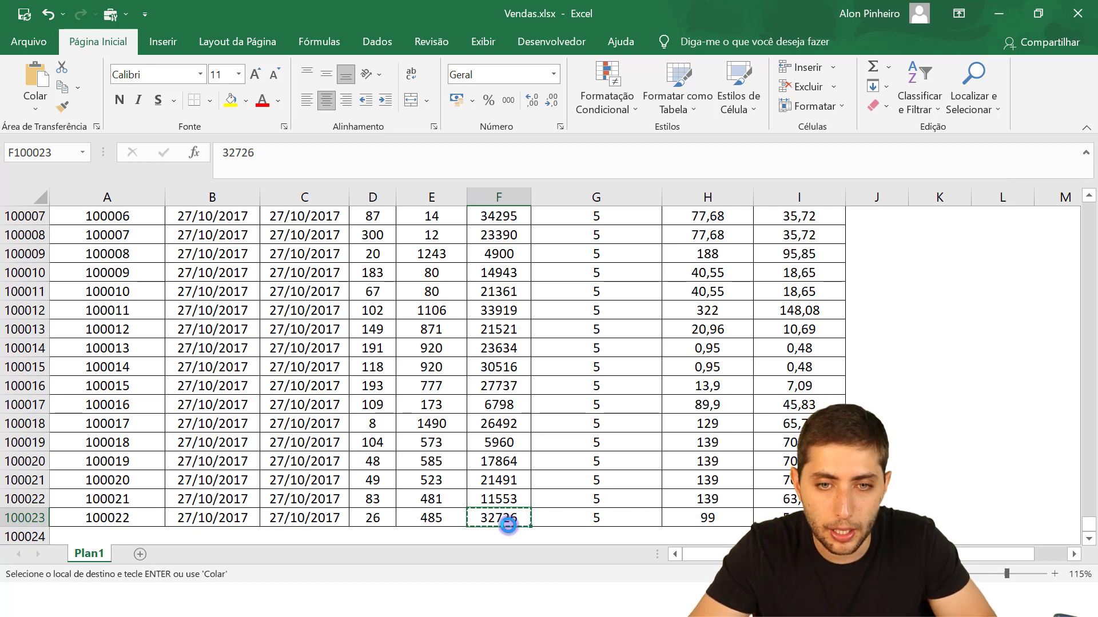
pyautogui.hotkey('alt', 'Tab')
pyautogui.click(355, 473)
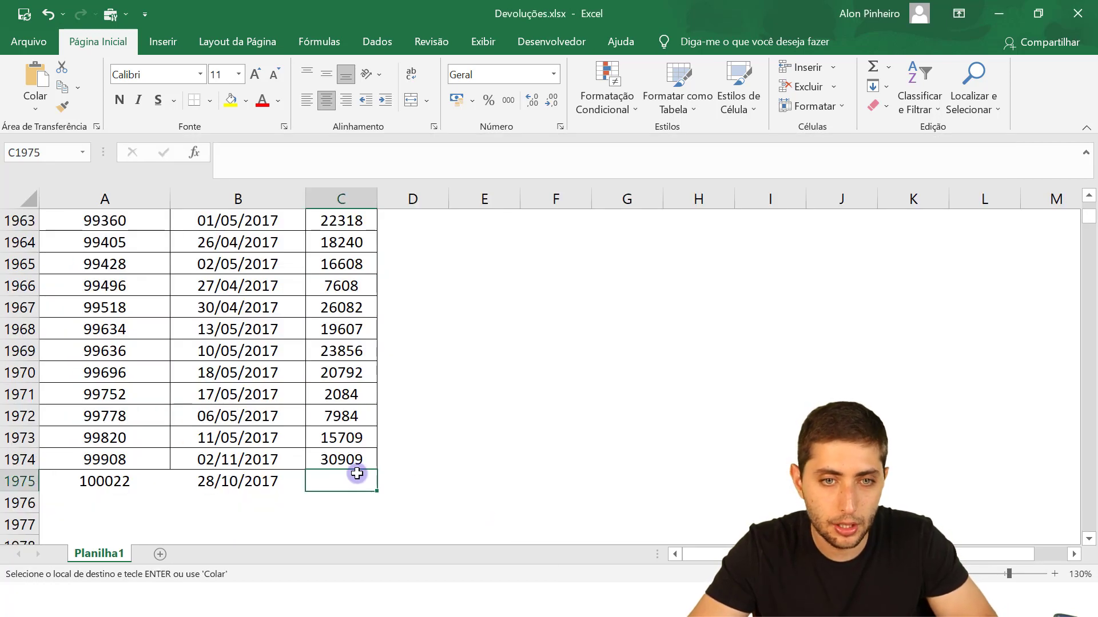
pyautogui.hotkey('ctrl', 'v')
# - Copy the formatting of row 1974's cells A to C onto the new return in row 1975
pyautogui.hotkey('ctrl', 'Left')
pyautogui.press('Up')
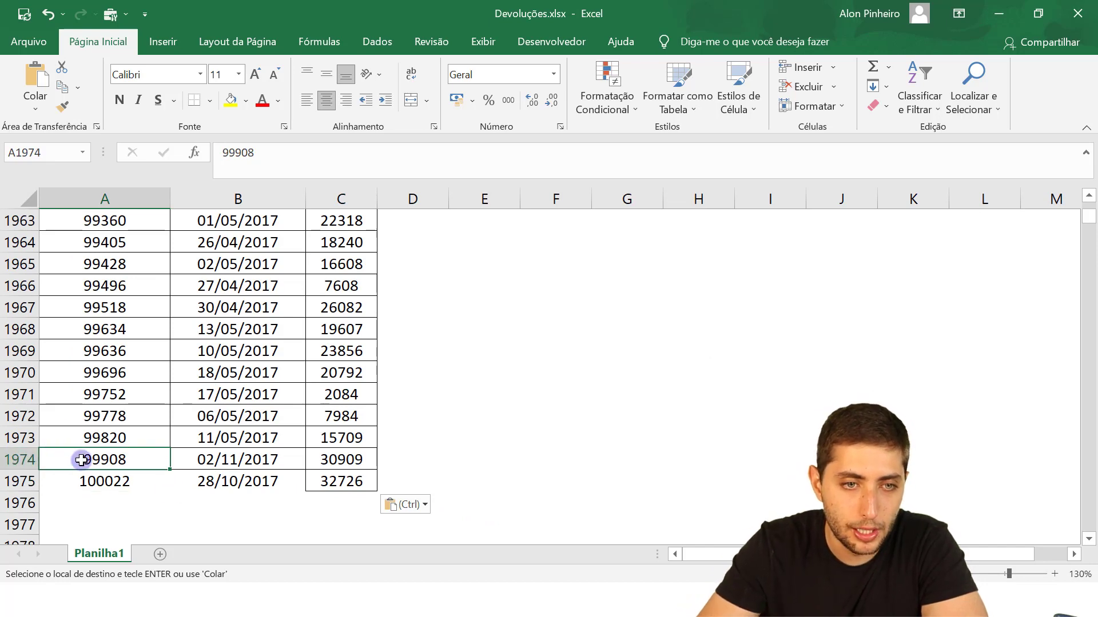
pyautogui.moveTo(80, 458); pyautogui.dragTo(337, 460)
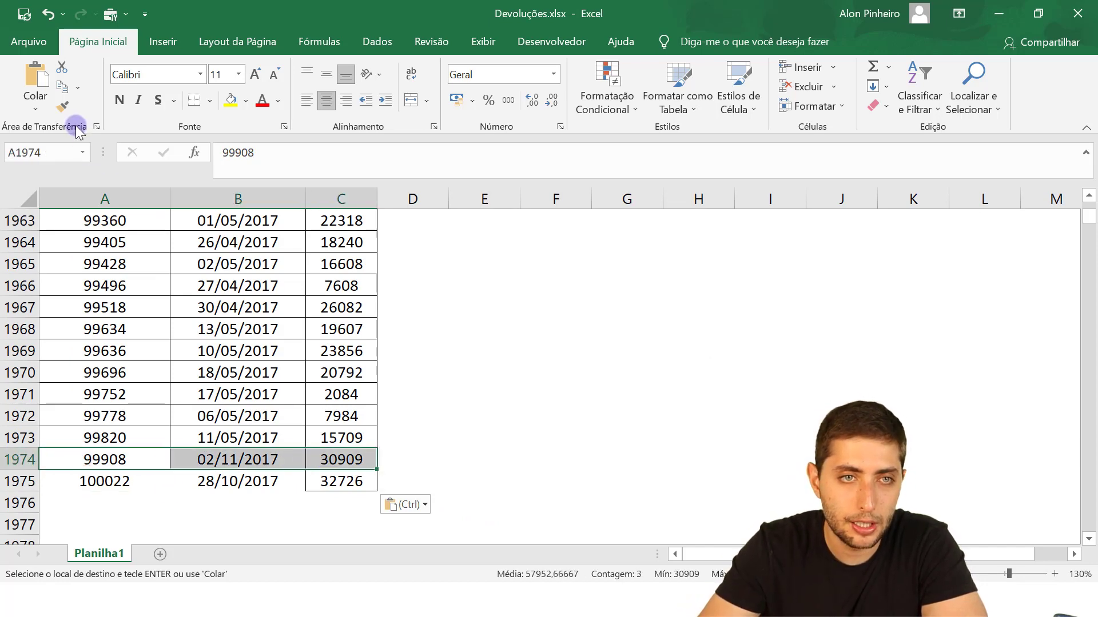
pyautogui.click(61, 105)
pyautogui.moveTo(109, 478)
pyautogui.mouseDown()
pyautogui.moveTo(321, 456)
pyautogui.moveTo(321, 486)
pyautogui.mouseUp()
pyautogui.click(327, 407)
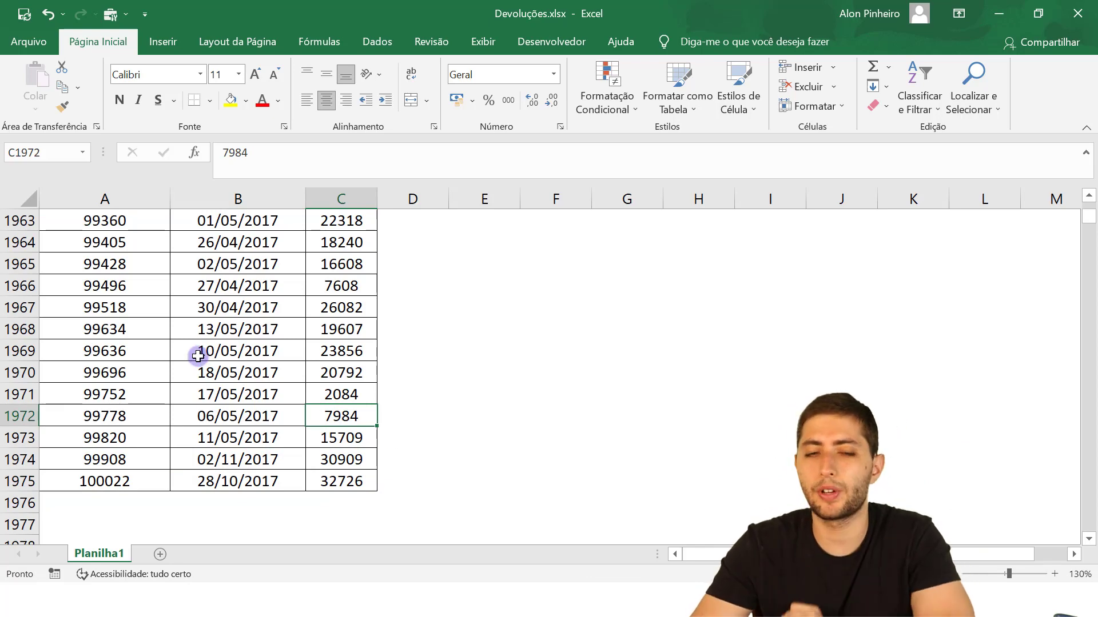
# - Save Devoluções.xlsx with the new return, close both Excel workbooks and go back to Power BI Desktop
pyautogui.click(147, 353)
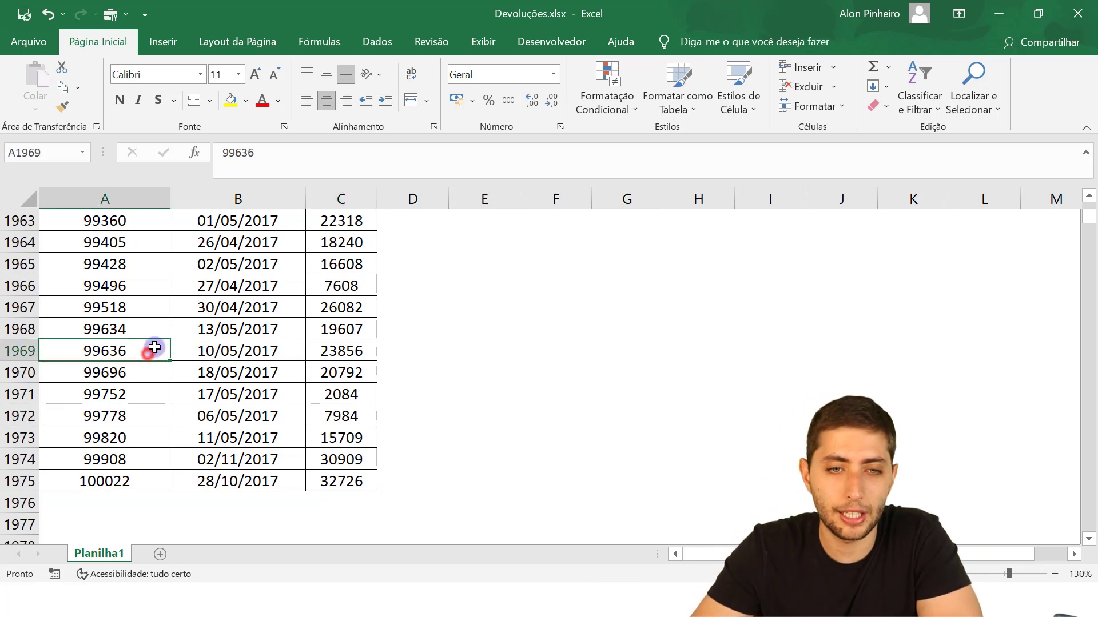
pyautogui.click(105, 439)
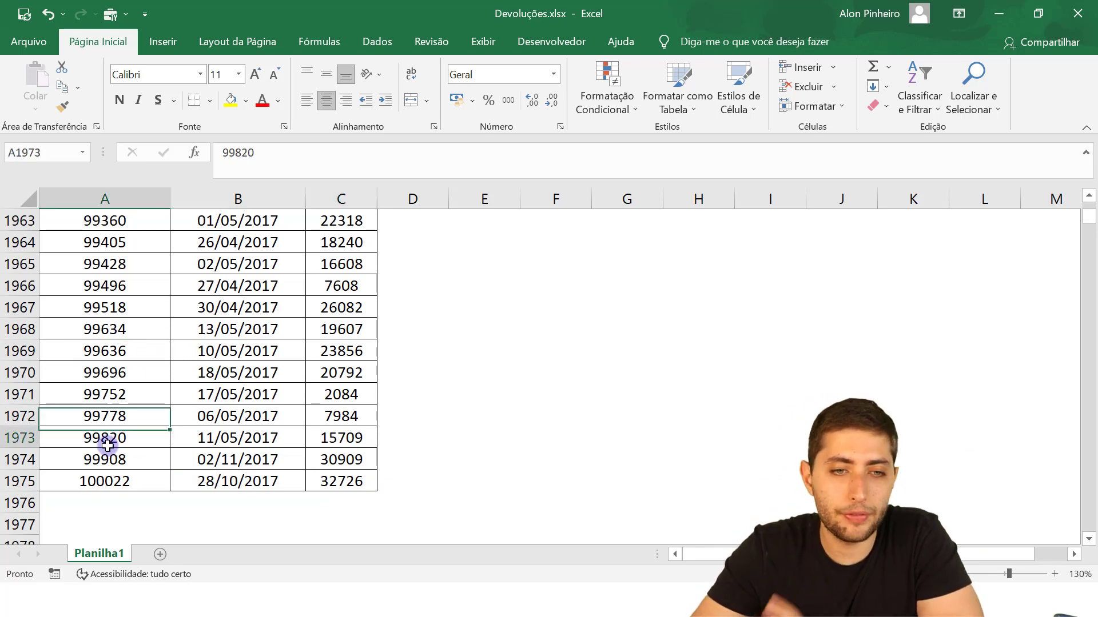
pyautogui.click(122, 482)
pyautogui.click(24, 14)
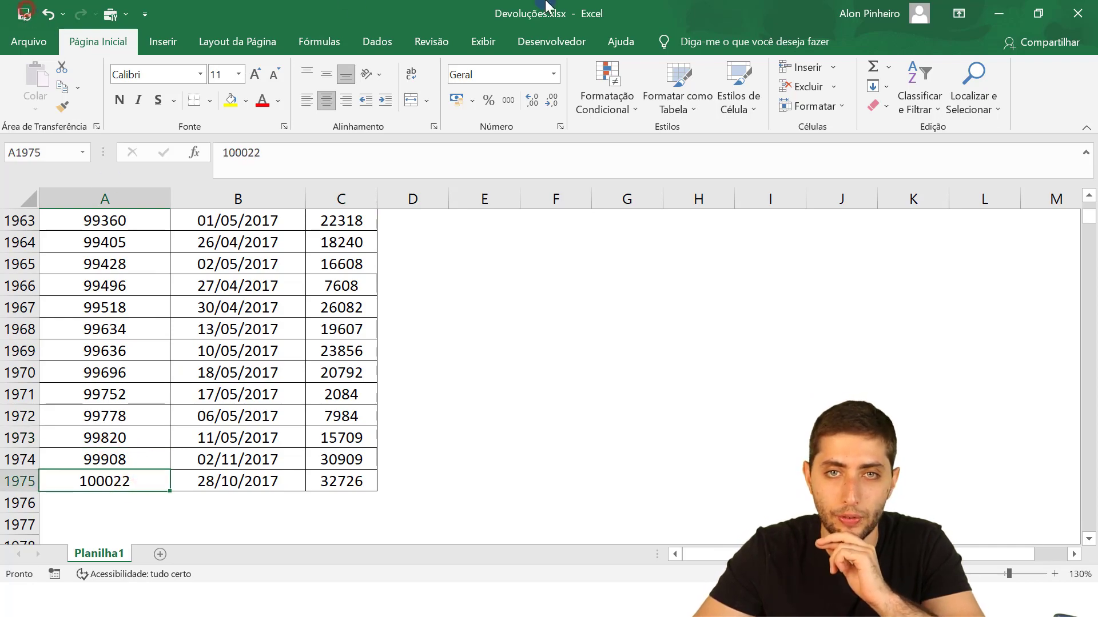
pyautogui.click(1086, 4)
pyautogui.click(1085, 3)
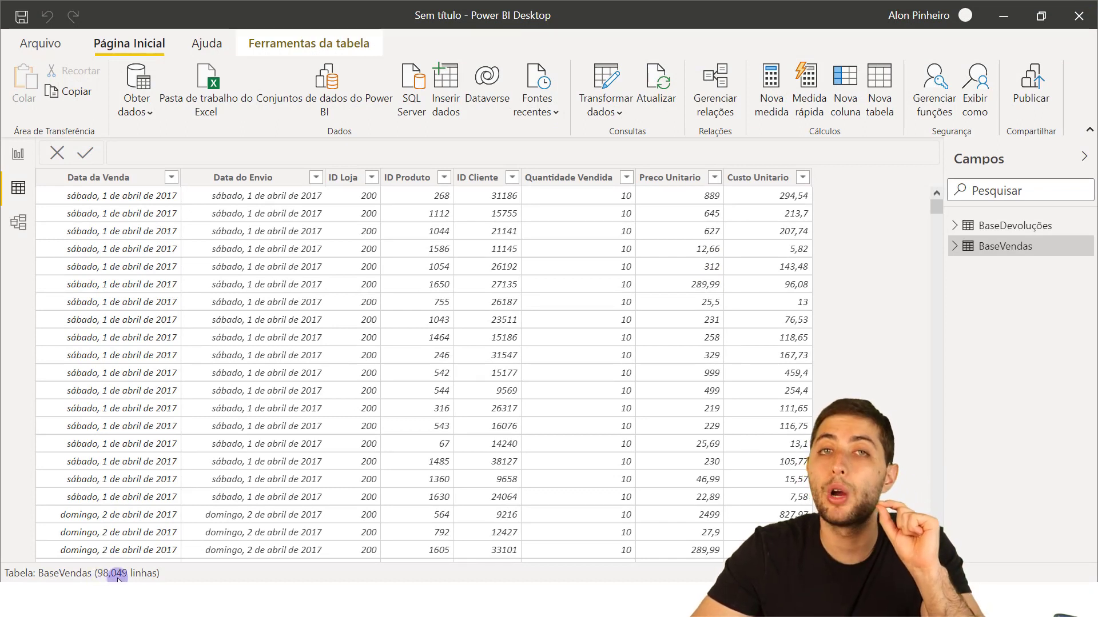
pyautogui.click(163, 43)
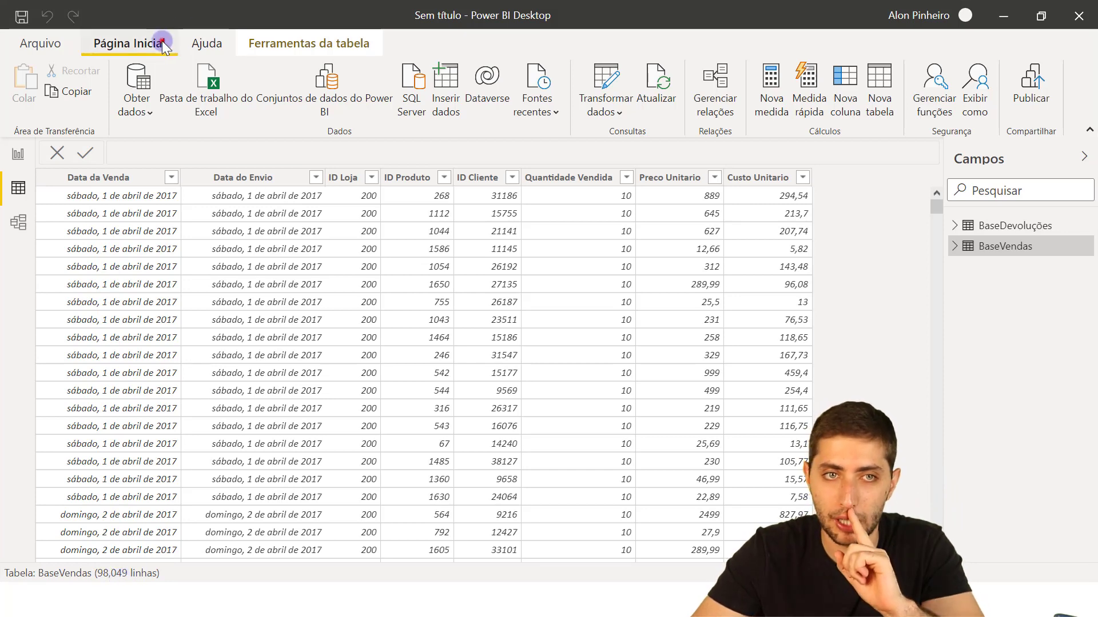
# - Refresh the report's data to include the new return and open the Power Query Editor
pyautogui.click(668, 103)
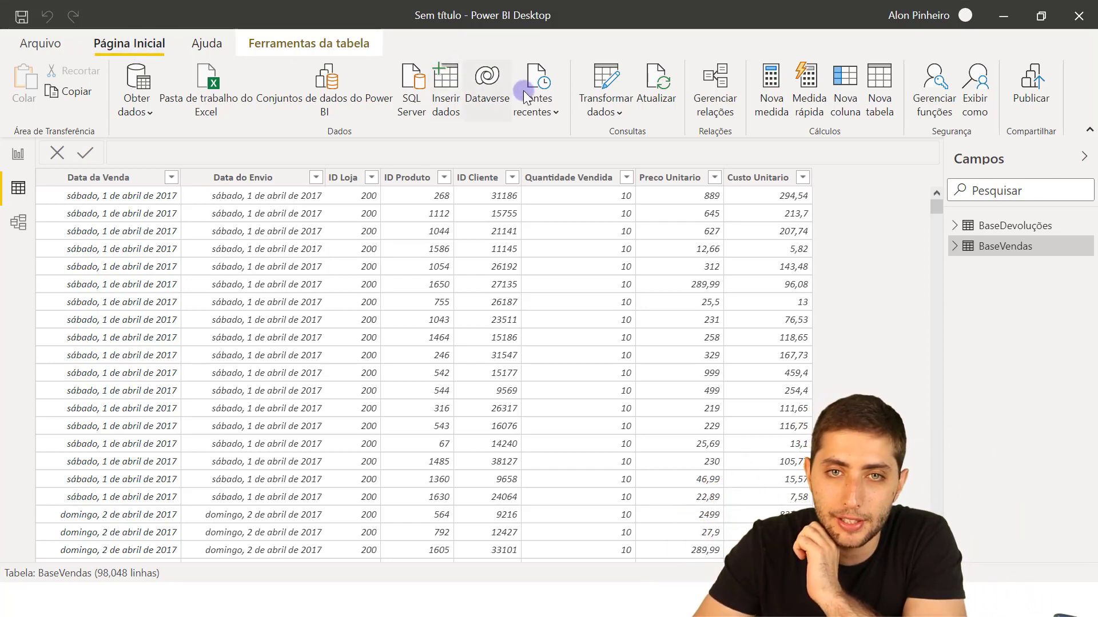
pyautogui.click(587, 74)
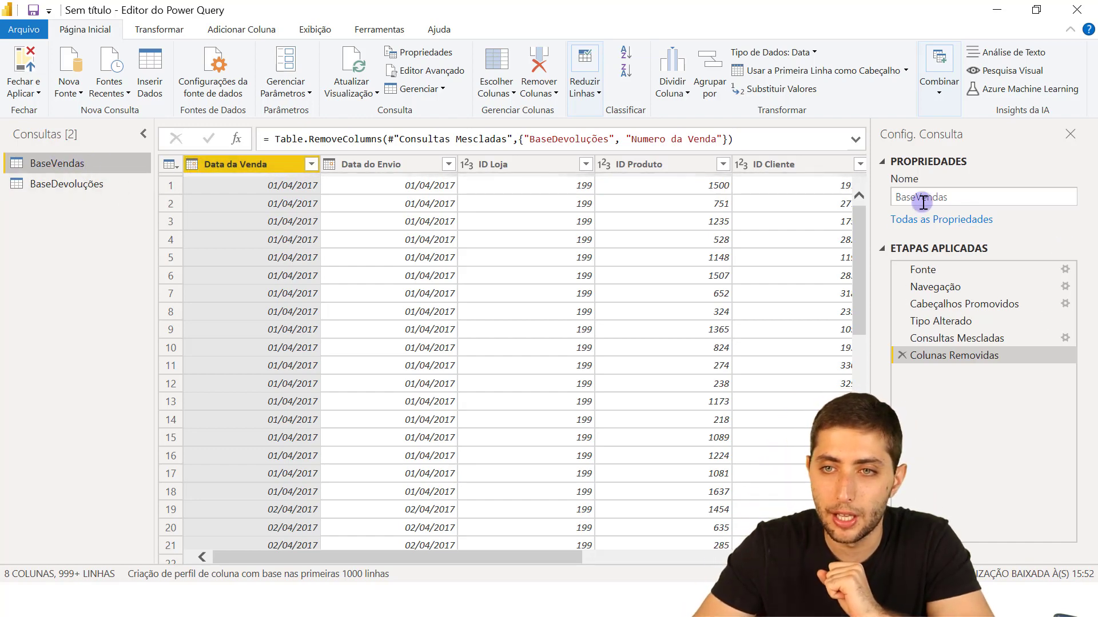
# - Review each applied step of the BaseVendas query in order, from Fonte to Colunas Removidas
pyautogui.click(946, 269)
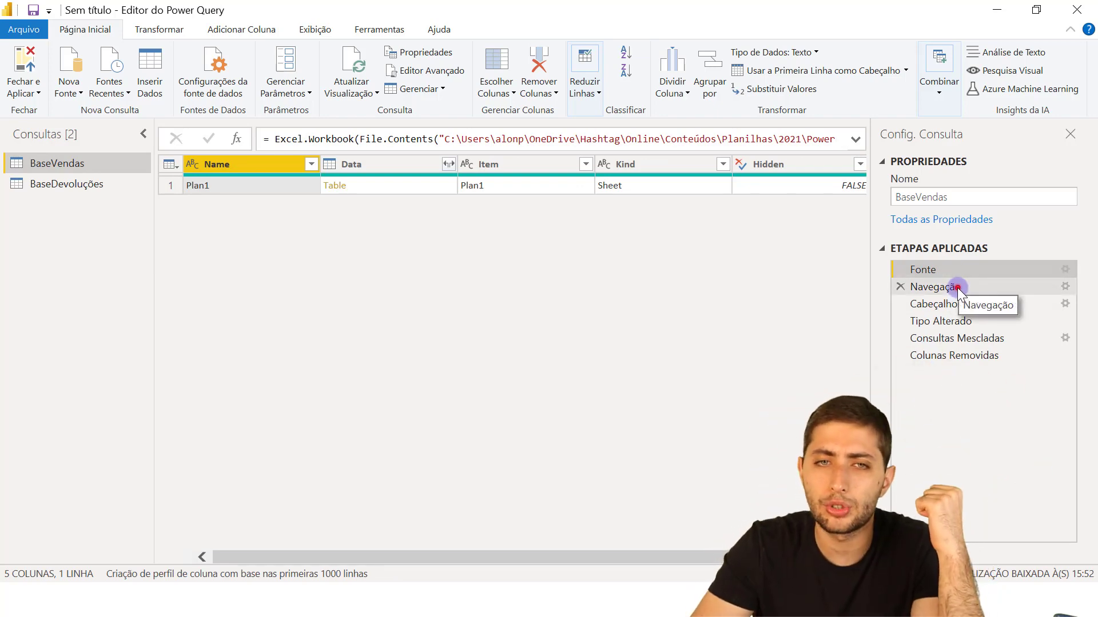
pyautogui.click(956, 287)
pyautogui.click(966, 306)
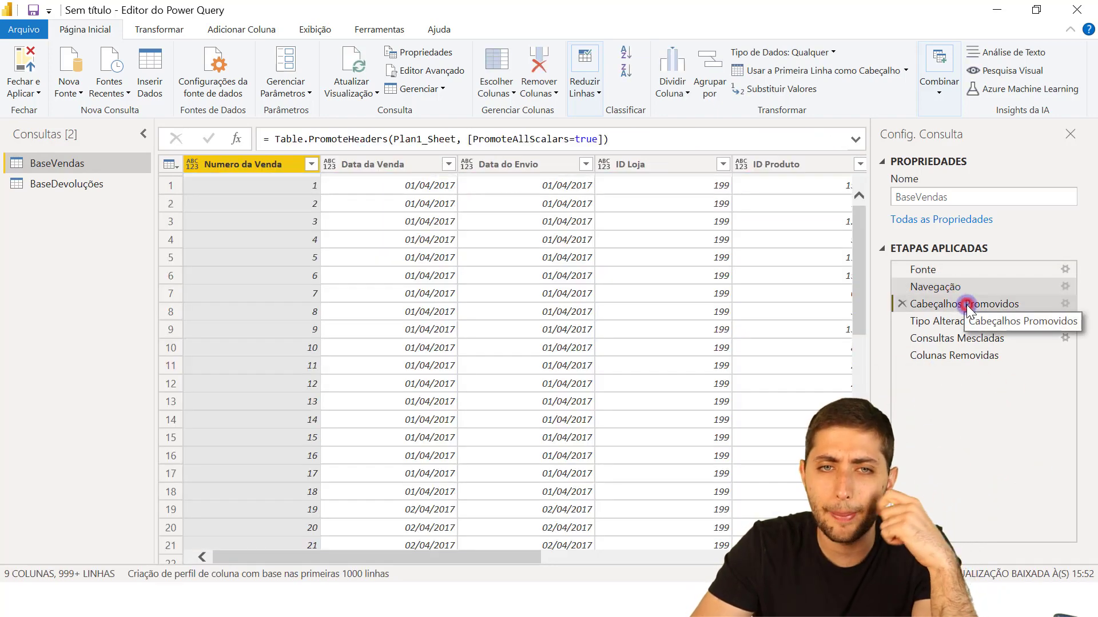
pyautogui.click(966, 321)
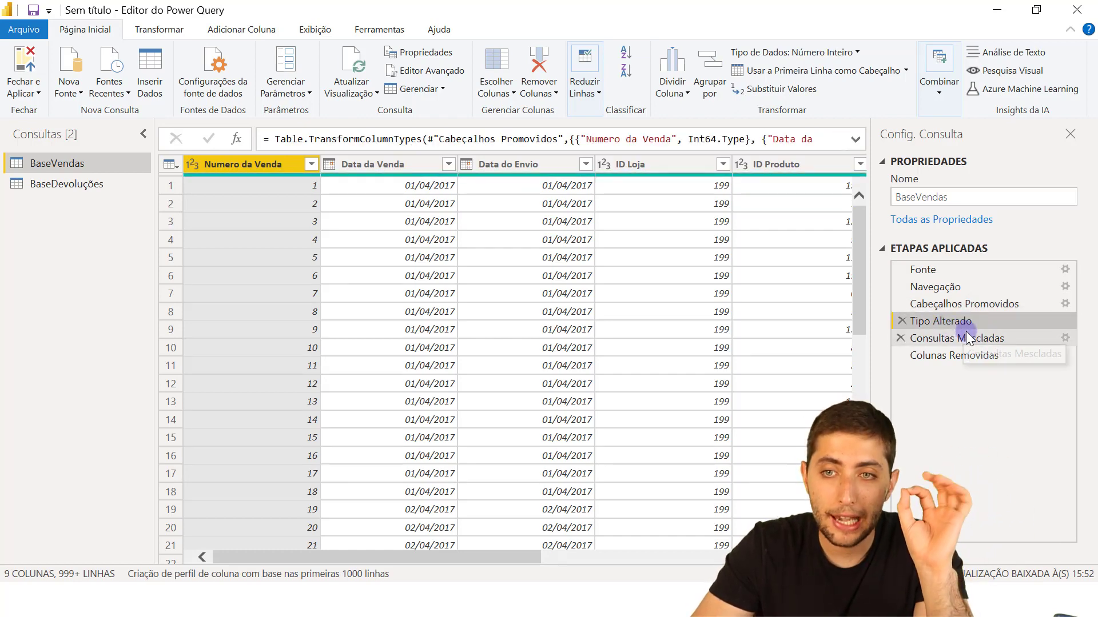
pyautogui.click(968, 338)
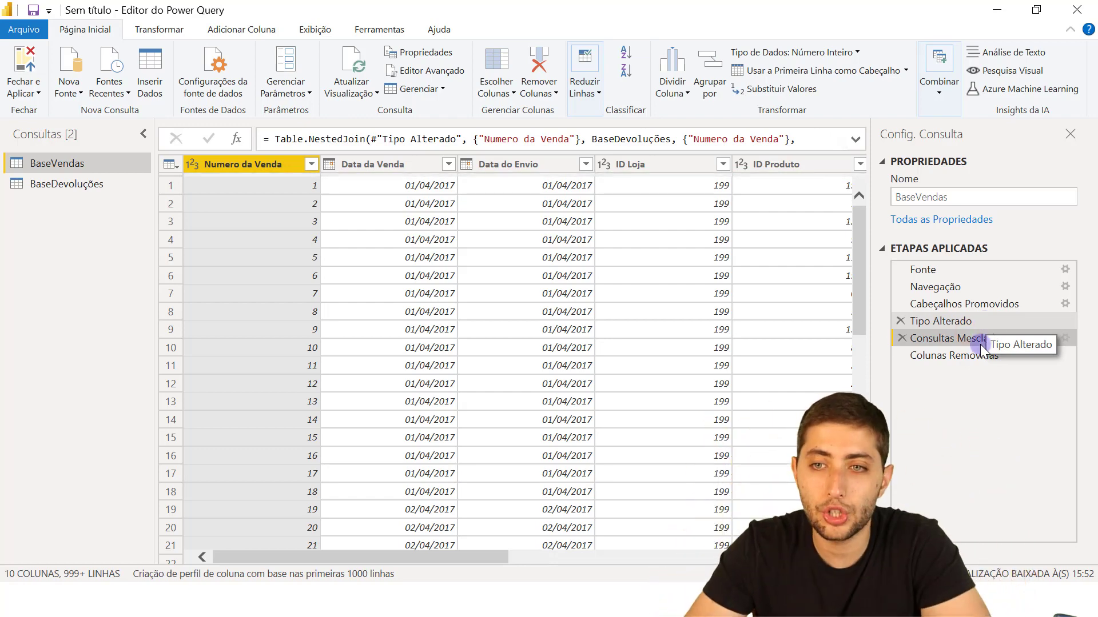
pyautogui.click(980, 351)
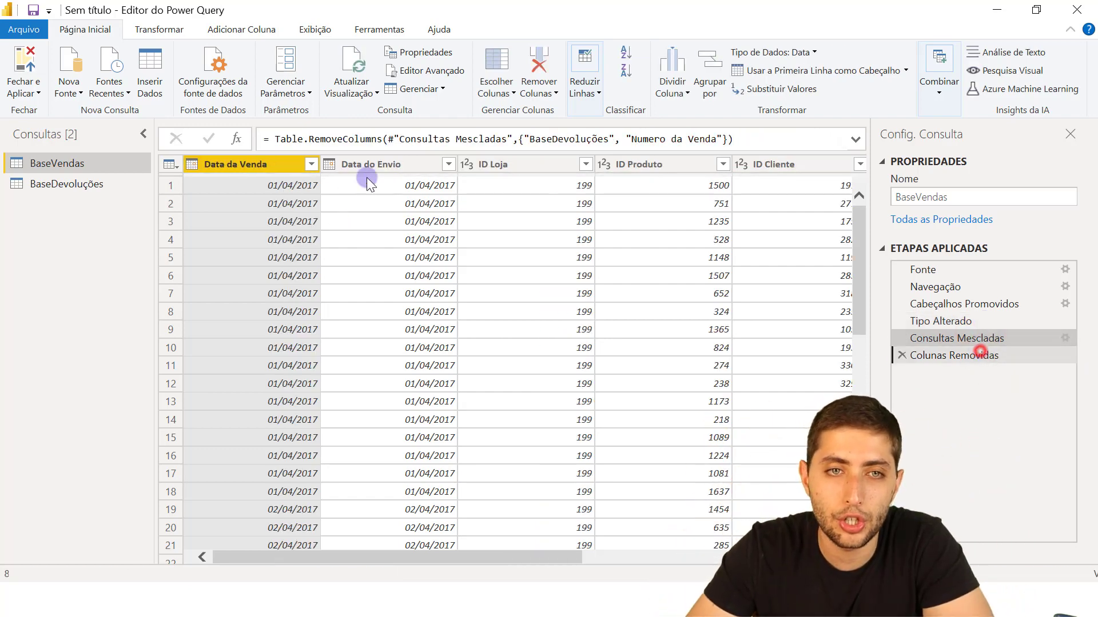
# - Compare the Numero da Venda rows around sale 37 in the Tipo Alterado and Consultas Mescladas steps of BaseVendas
pyautogui.click(942, 311)
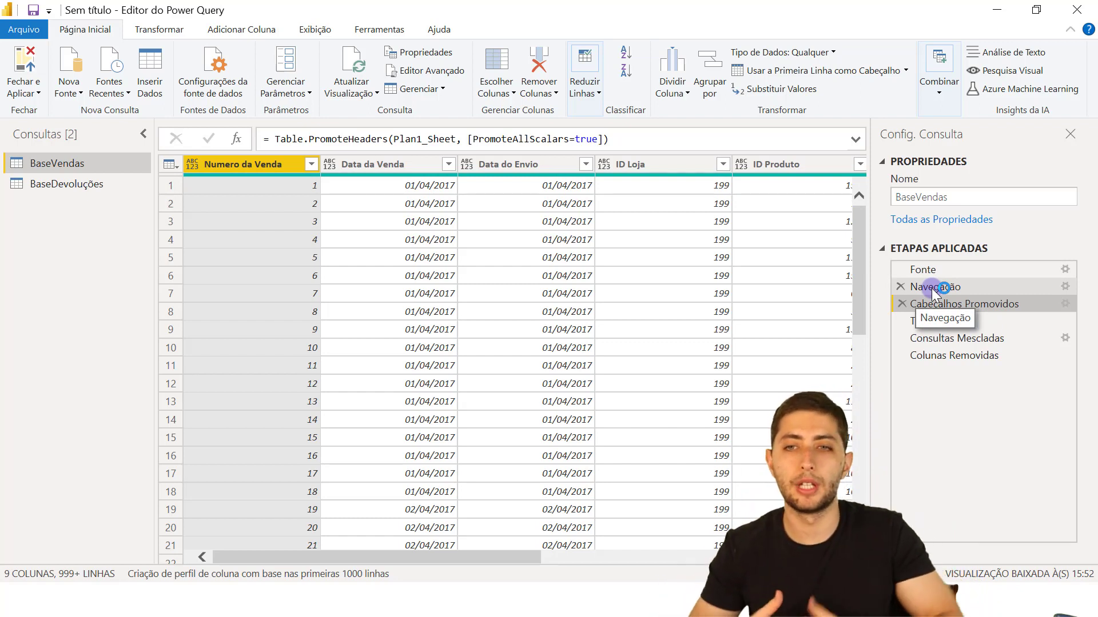
pyautogui.click(956, 317)
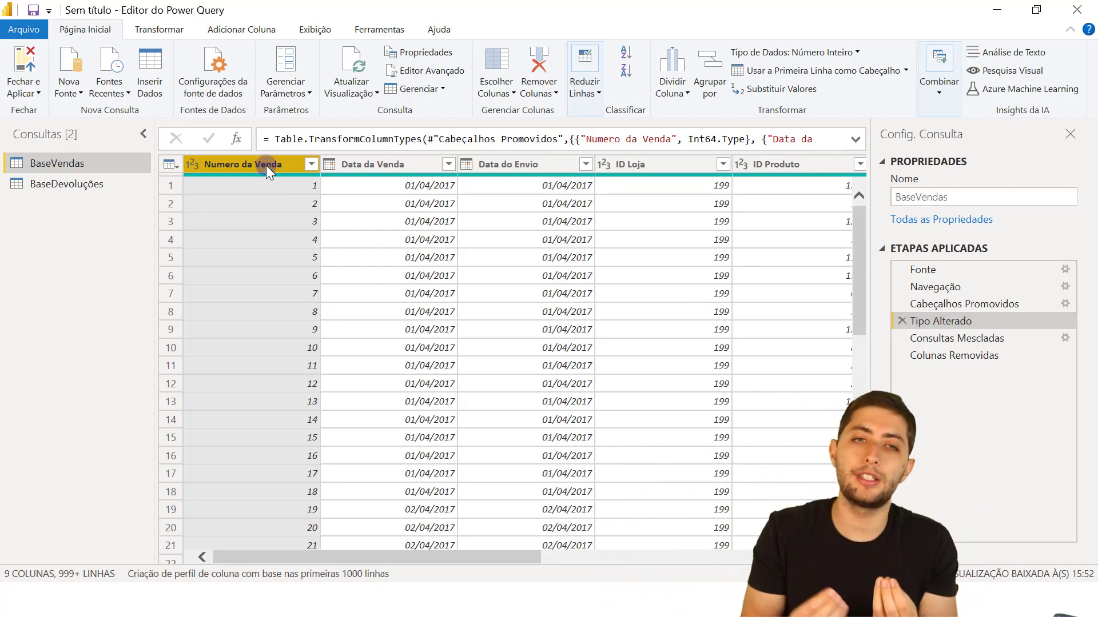
pyautogui.scroll(-5, 412, 276)
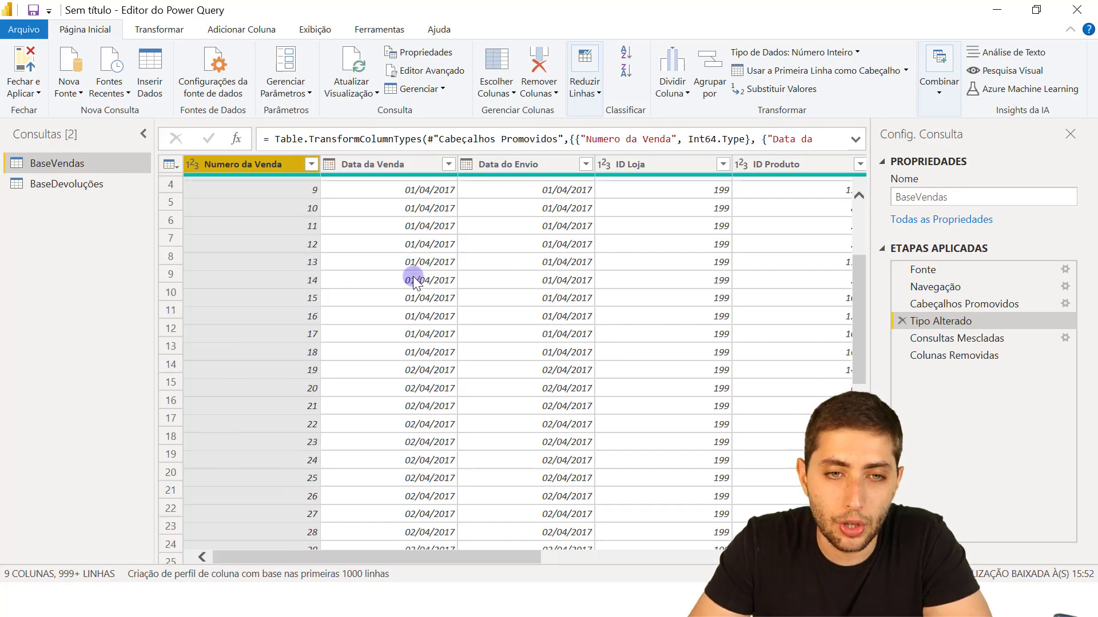
pyautogui.scroll(-2, 303, 411)
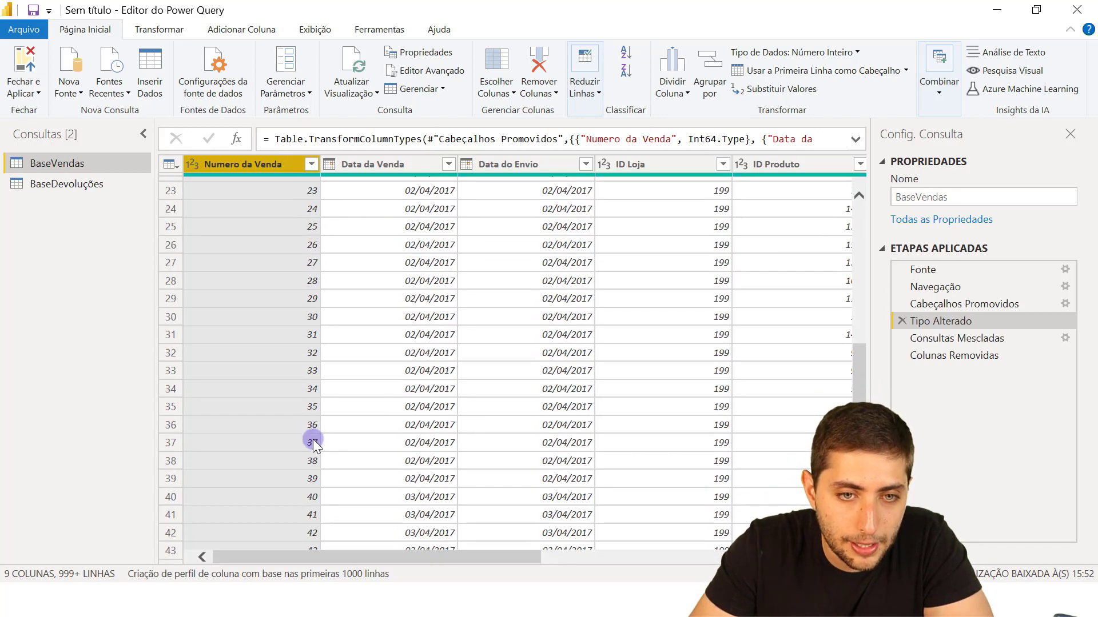
pyautogui.click(313, 441)
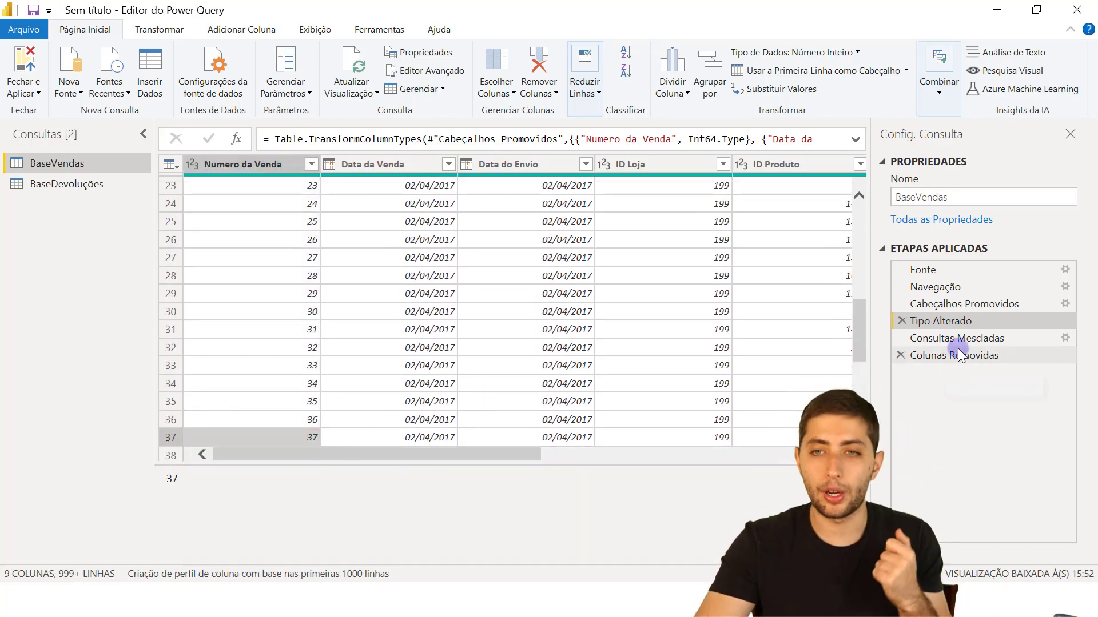
pyautogui.click(972, 339)
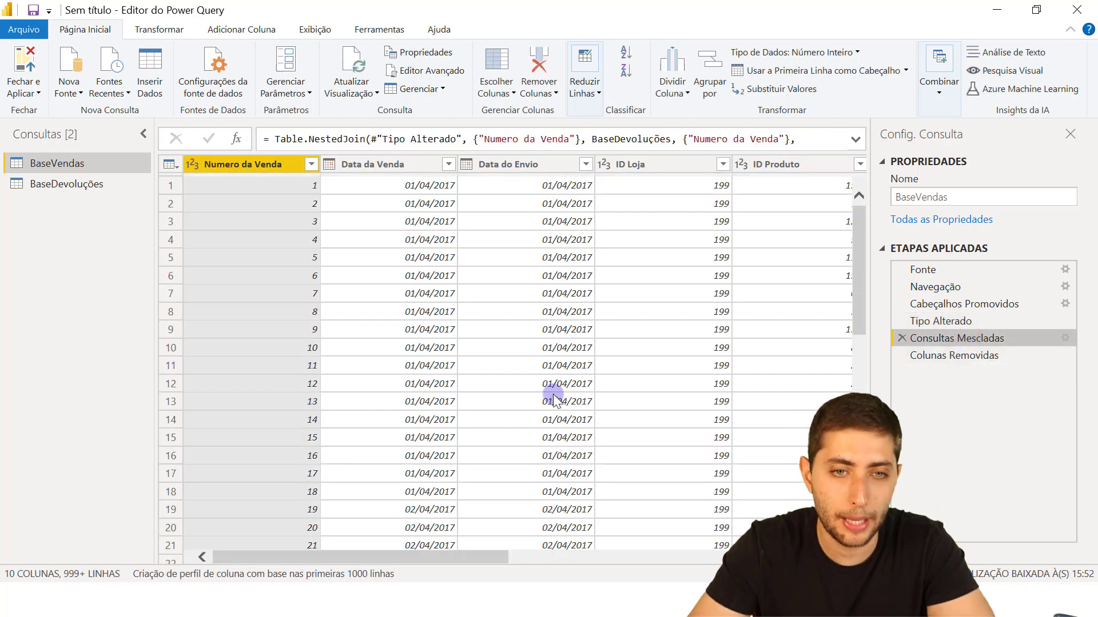
pyautogui.scroll(-7, 417, 380)
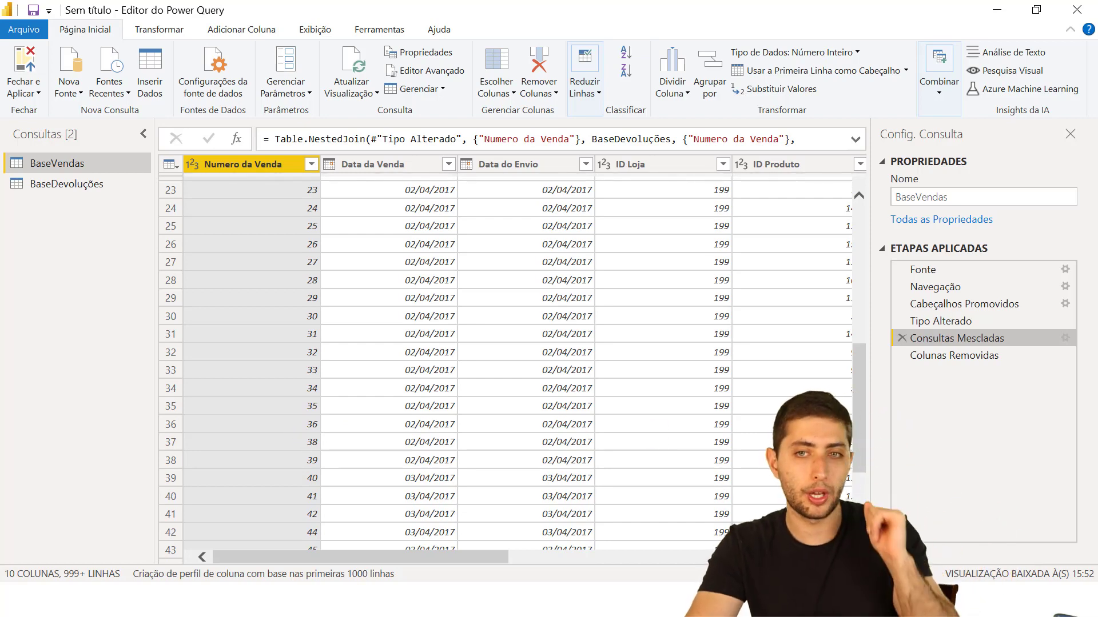
pyautogui.click(996, 353)
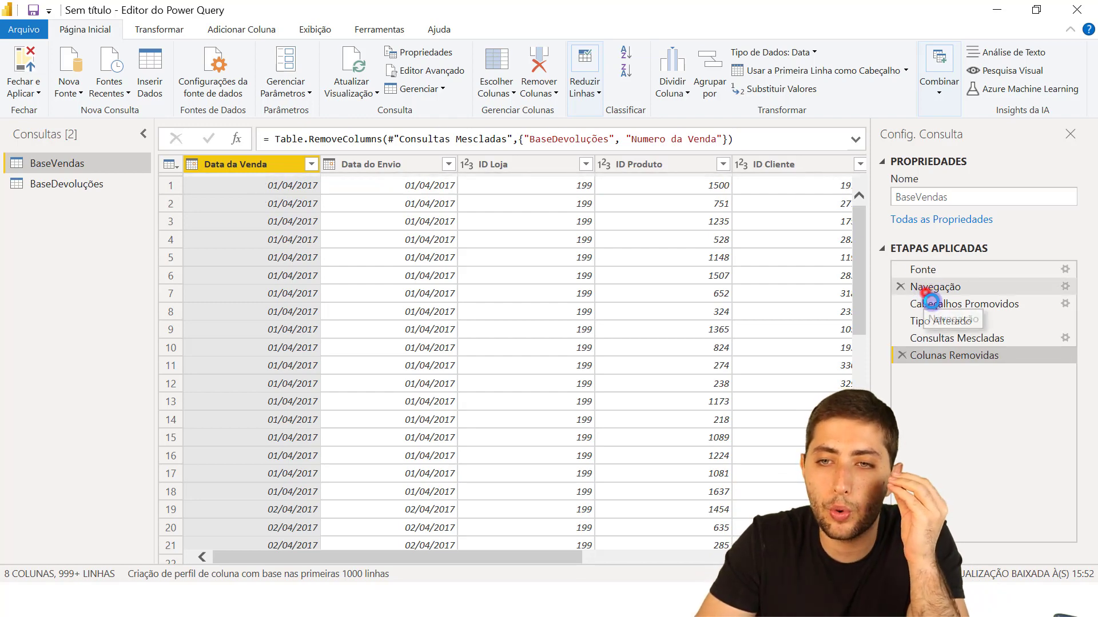
# - Go through the BaseVendas applied steps again, from Navegação through Consultas Mescladas, ending on Colunas Removidas
pyautogui.click(926, 288)
pyautogui.click(935, 304)
pyautogui.click(936, 322)
pyautogui.click(941, 355)
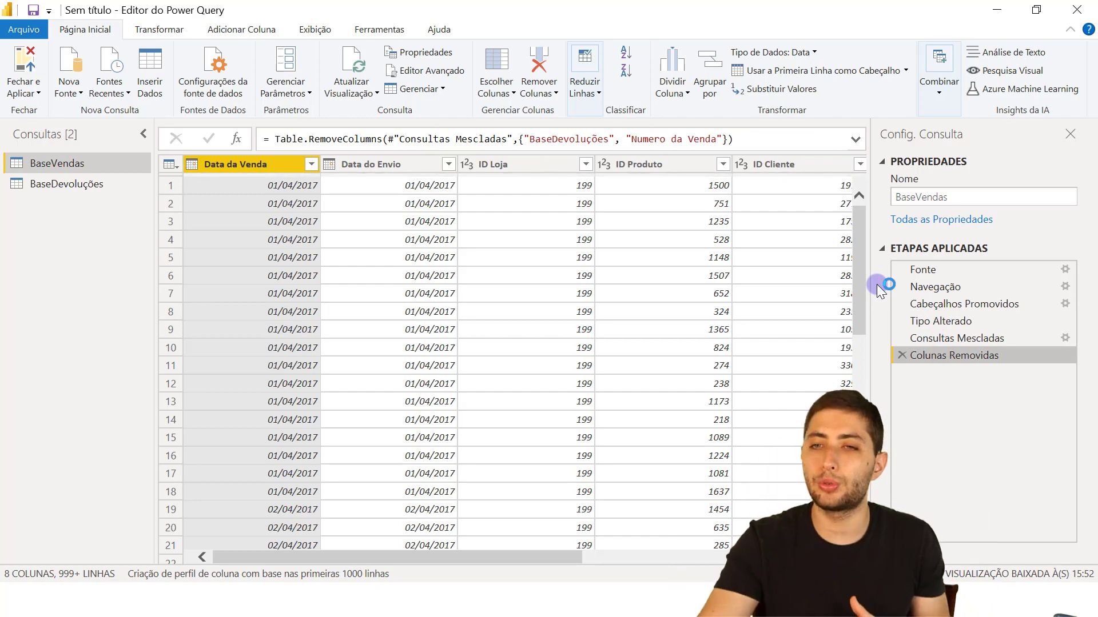
pyautogui.click(906, 287)
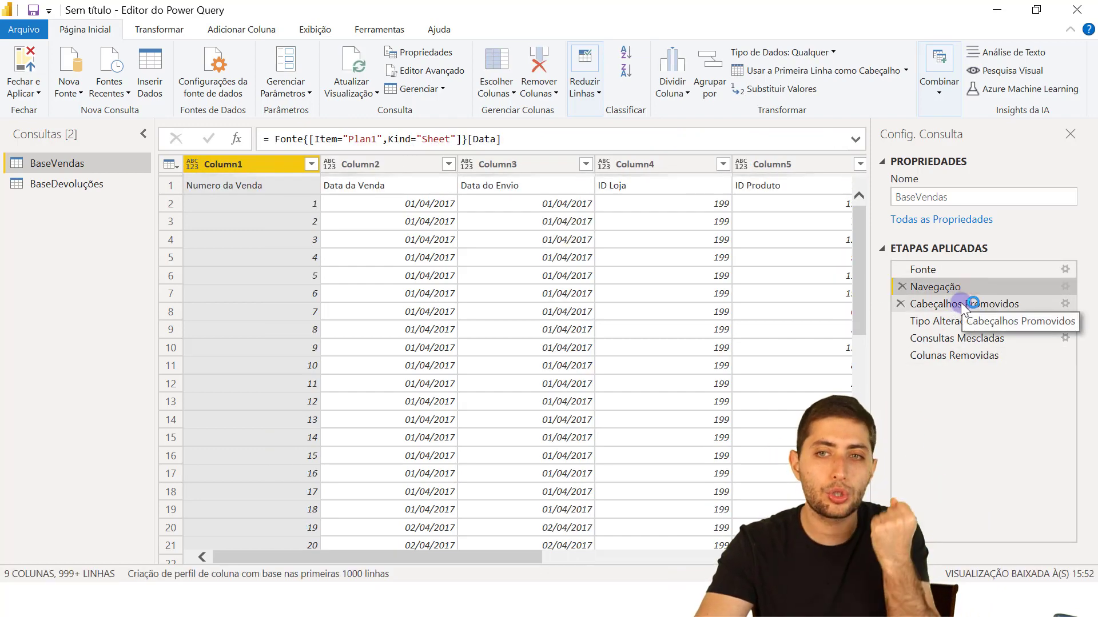
pyautogui.click(965, 304)
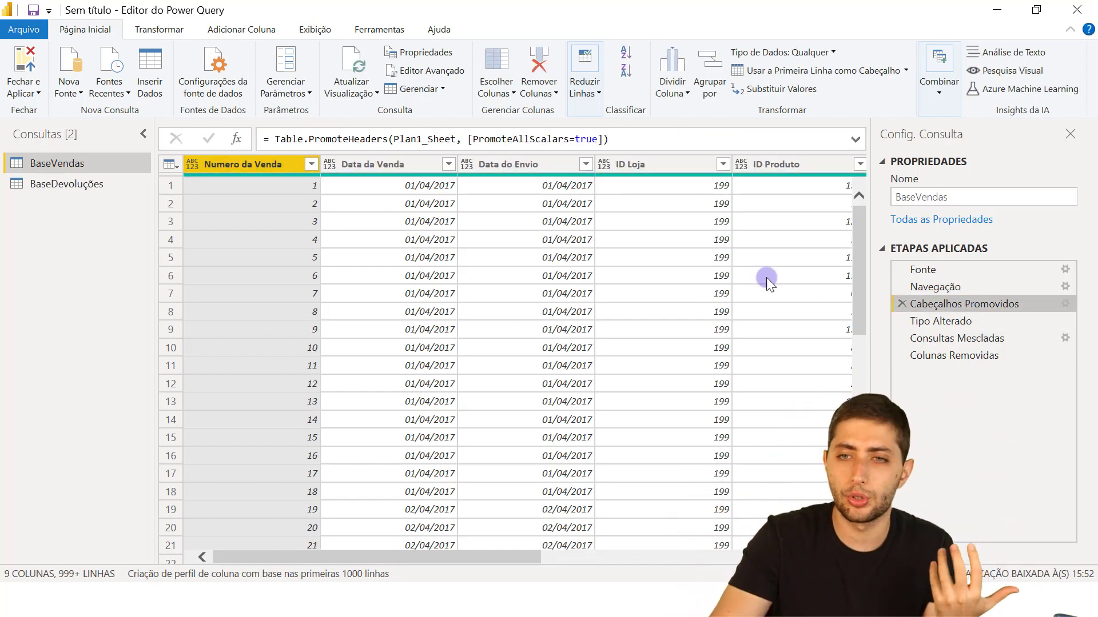
pyautogui.click(986, 322)
pyautogui.click(983, 337)
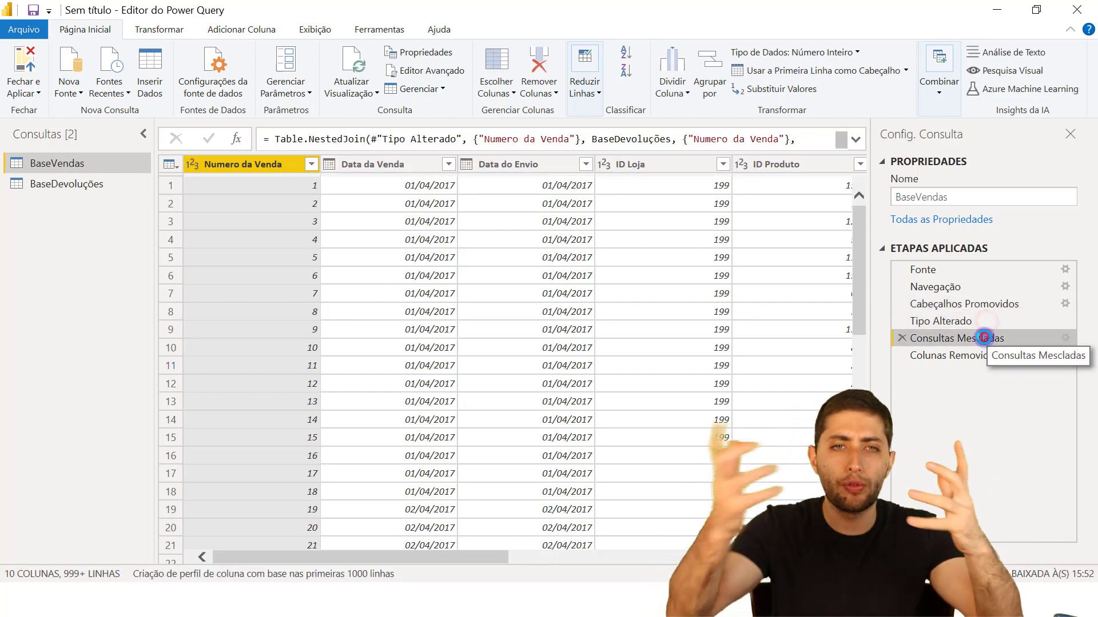
pyautogui.click(971, 356)
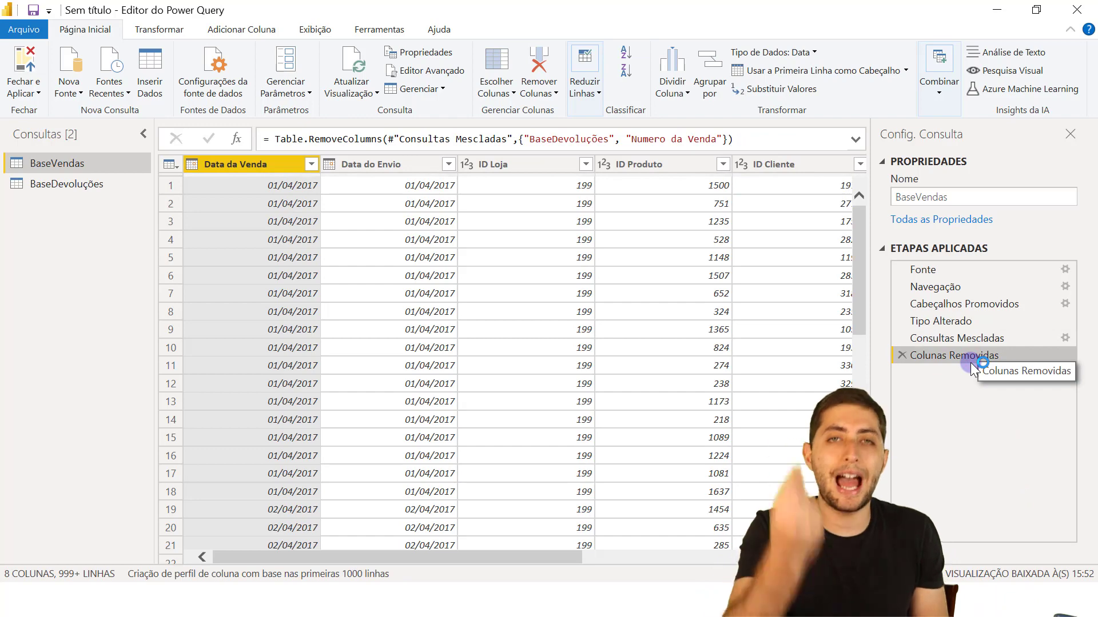
pyautogui.click(949, 287)
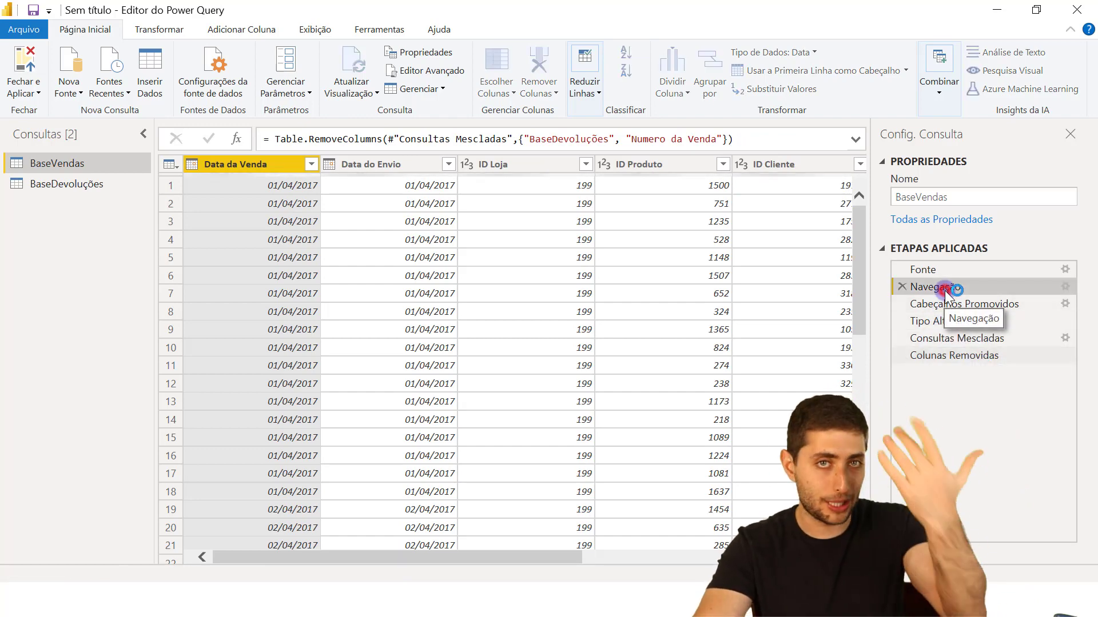
pyautogui.click(979, 339)
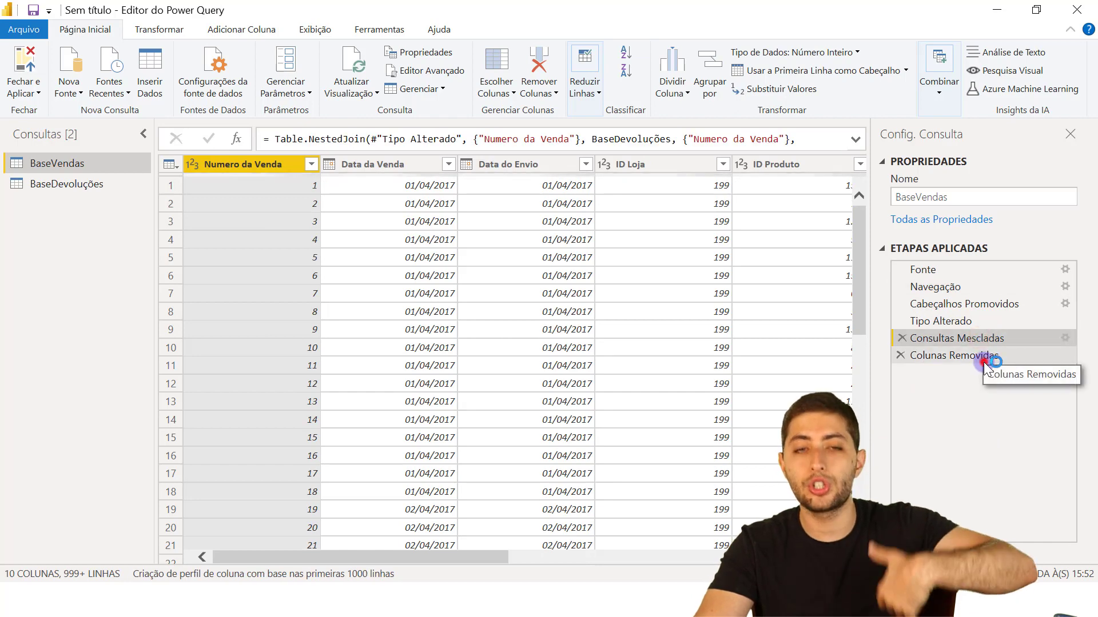
pyautogui.click(983, 360)
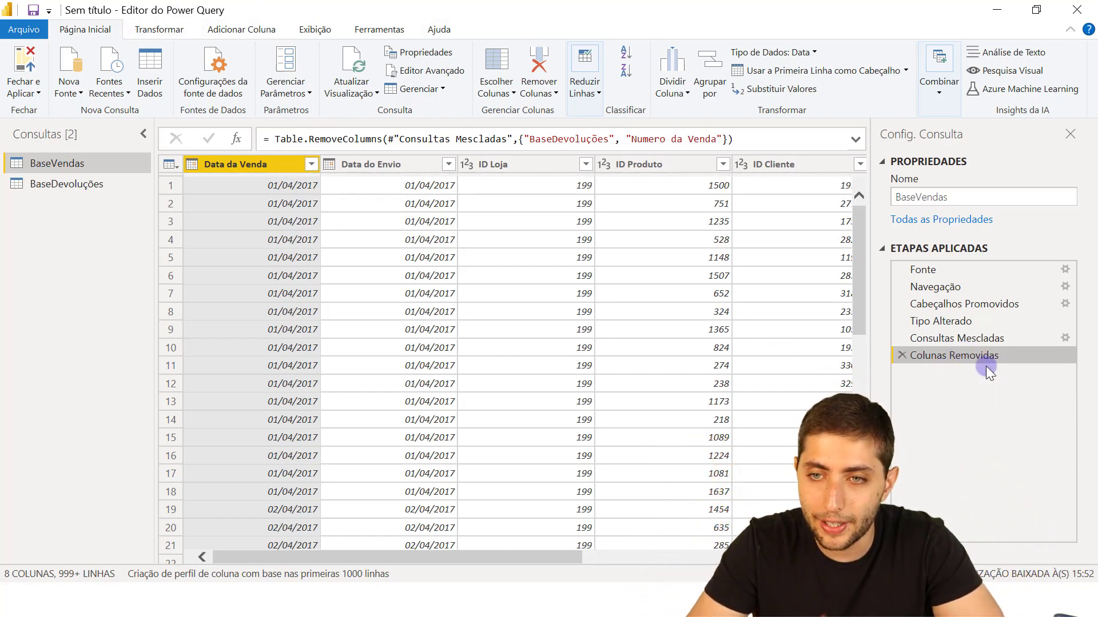
# - Delete the Colunas Removidas step from BaseVendas and remove the merged BaseDevoluções column
pyautogui.click(902, 356)
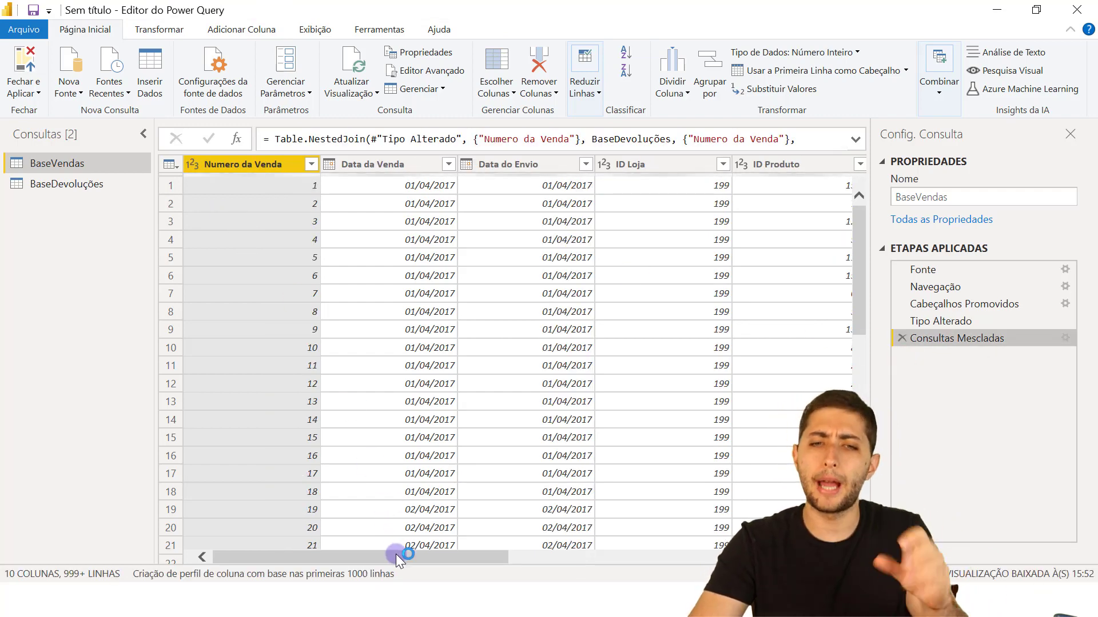
pyautogui.moveTo(399, 558); pyautogui.dragTo(715, 557)
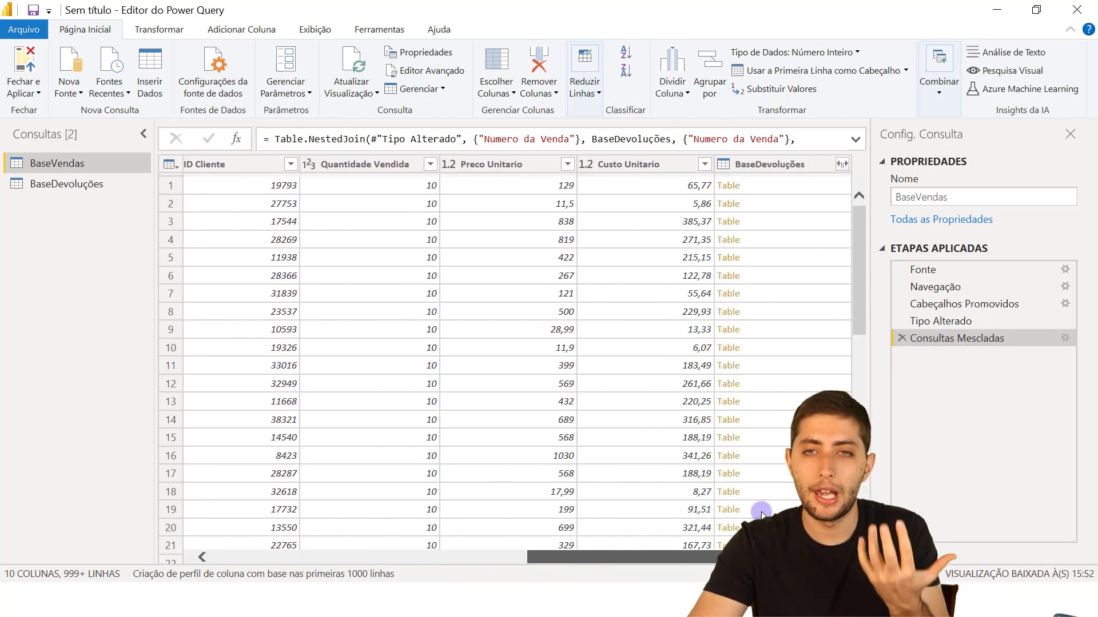
pyautogui.click(769, 162)
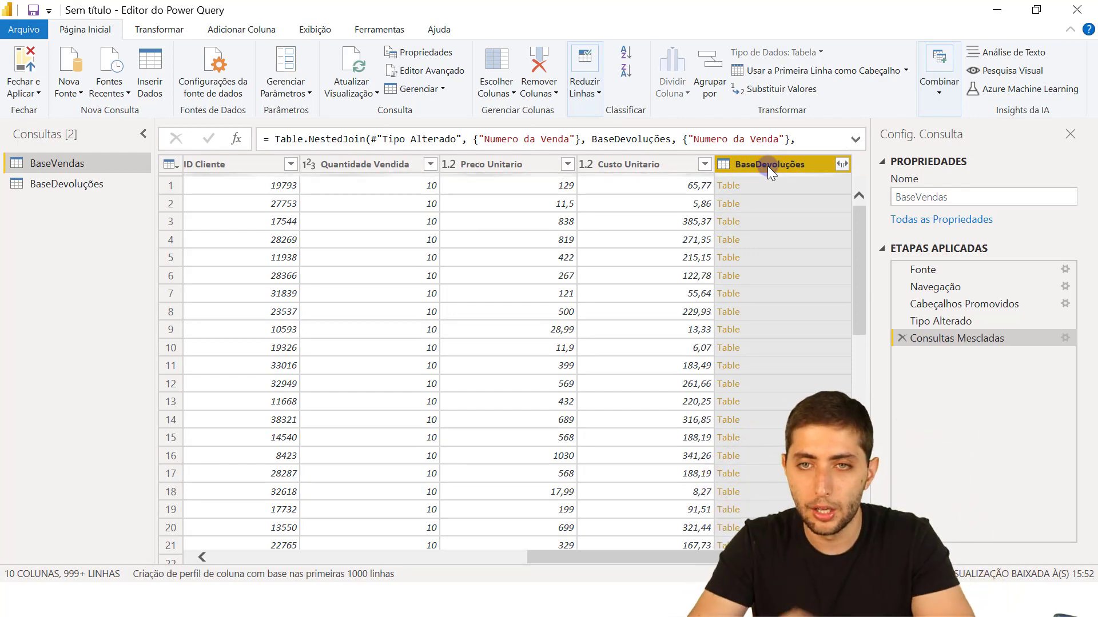
pyautogui.press('Delete')
# - Remove the Numero da Venda column from BaseVendas, then close the Power Query Editor and apply the changes
pyautogui.moveTo(575, 553); pyautogui.dragTo(399, 553)
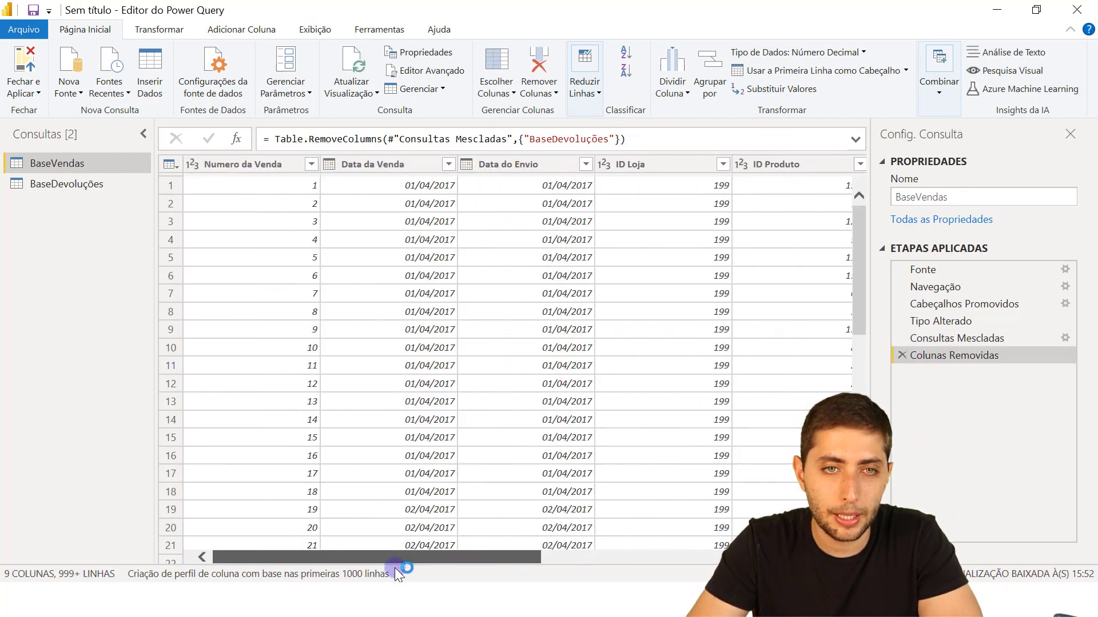
pyautogui.click(260, 167)
pyautogui.press('Delete')
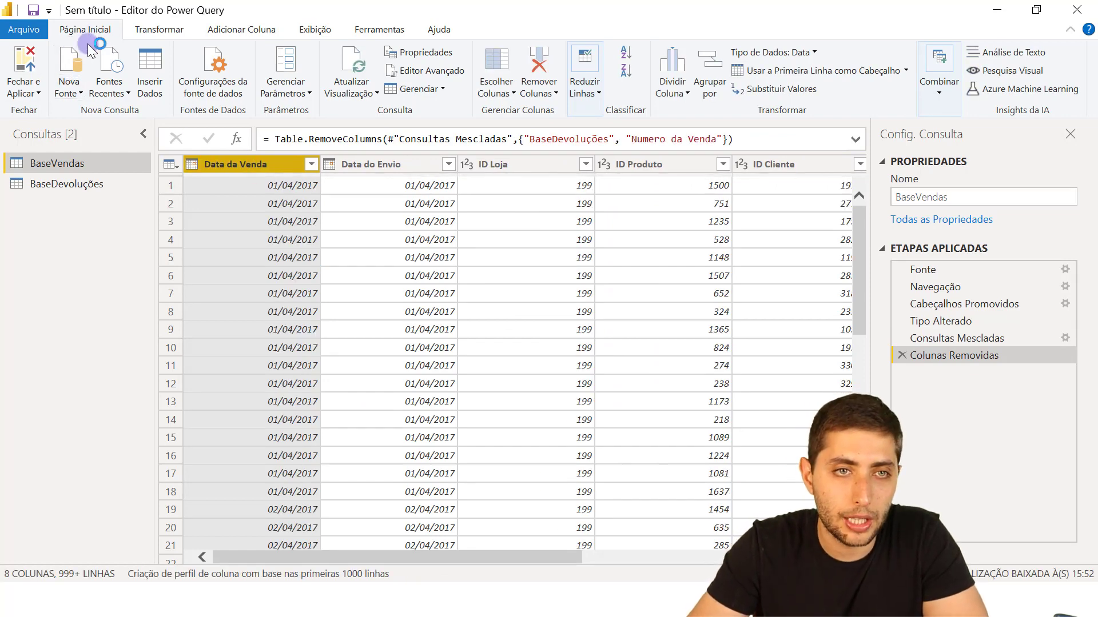
pyautogui.click(31, 62)
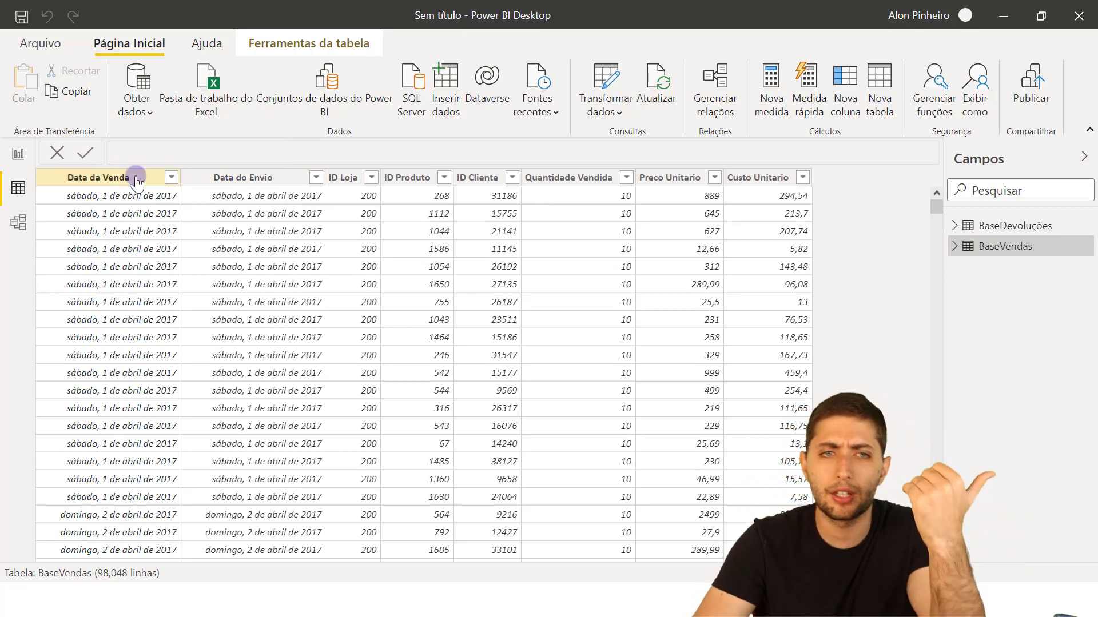
pyautogui.click(249, 182)
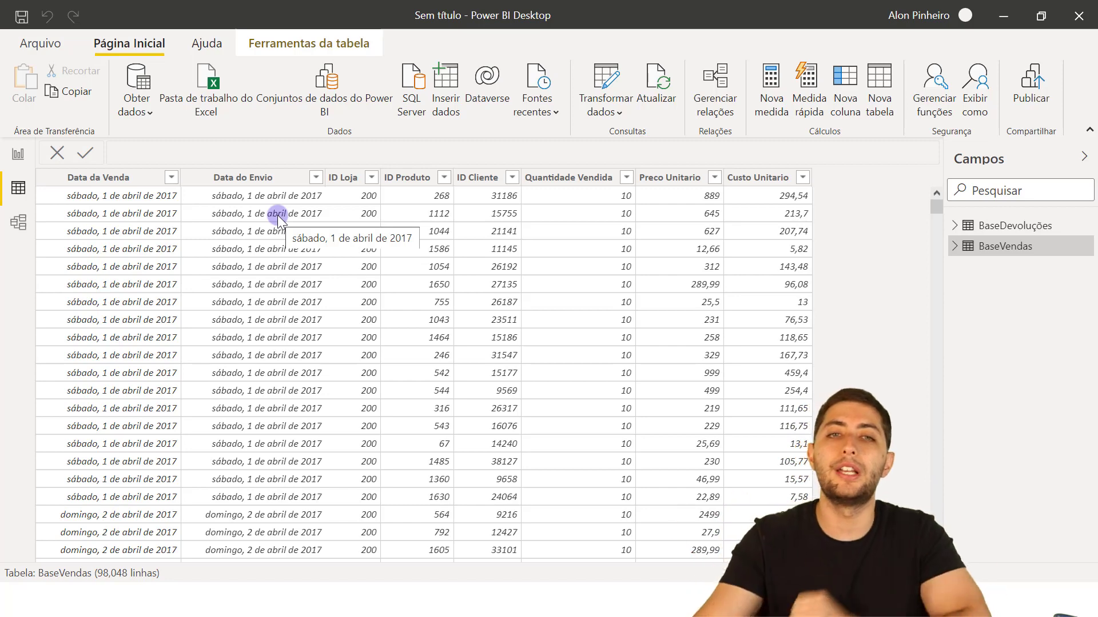
pyautogui.click(273, 181)
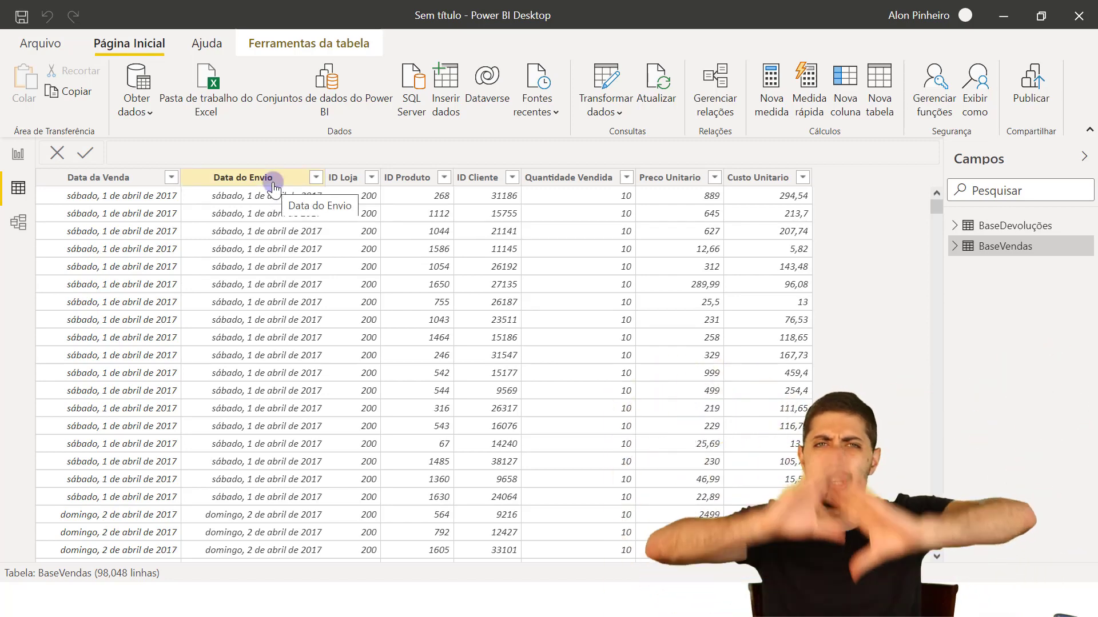